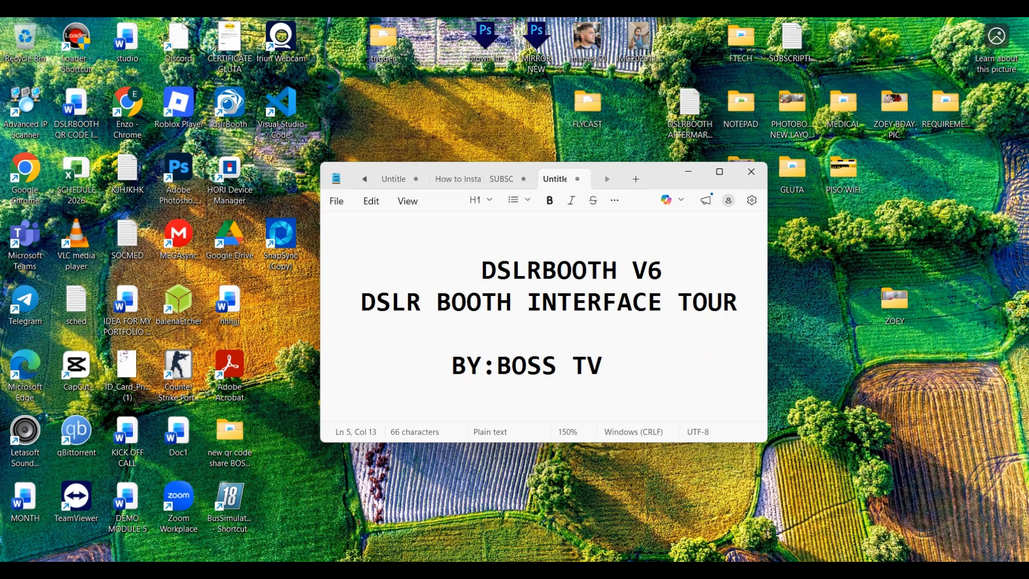
- Remove the space in "DSLR BOOTH" so the title line reads "DSLRBOOTH INTERFACE TOUR"
drag(484, 266, 639, 290)
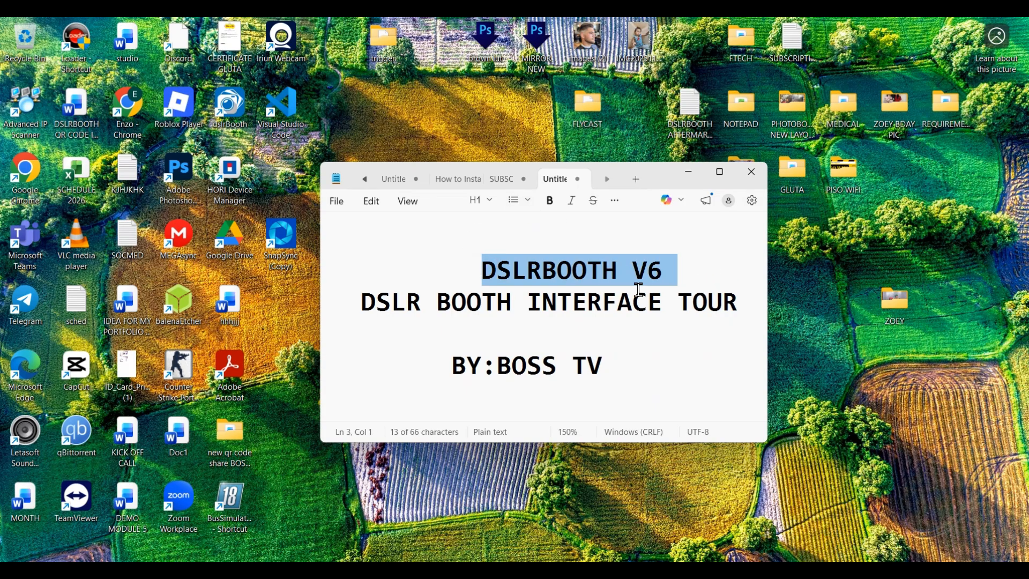
click(436, 304)
key(BackSpace)
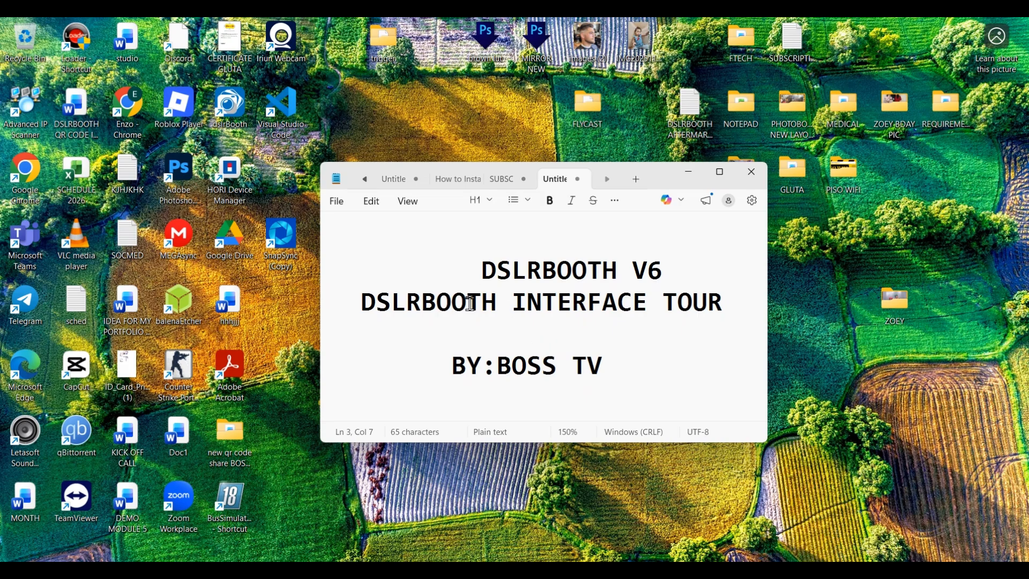
drag(513, 305, 707, 330)
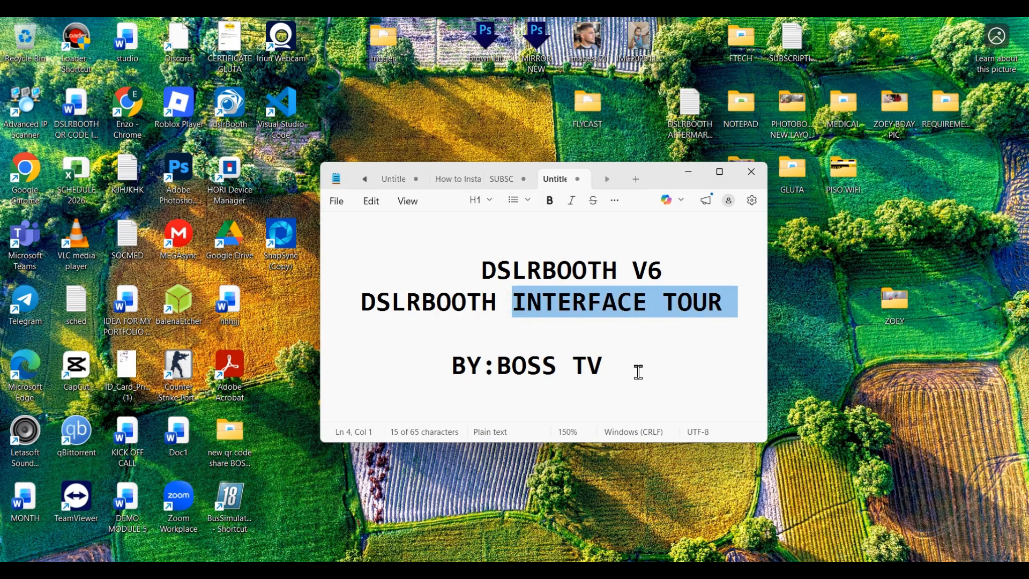
drag(377, 261, 708, 375)
click(700, 371)
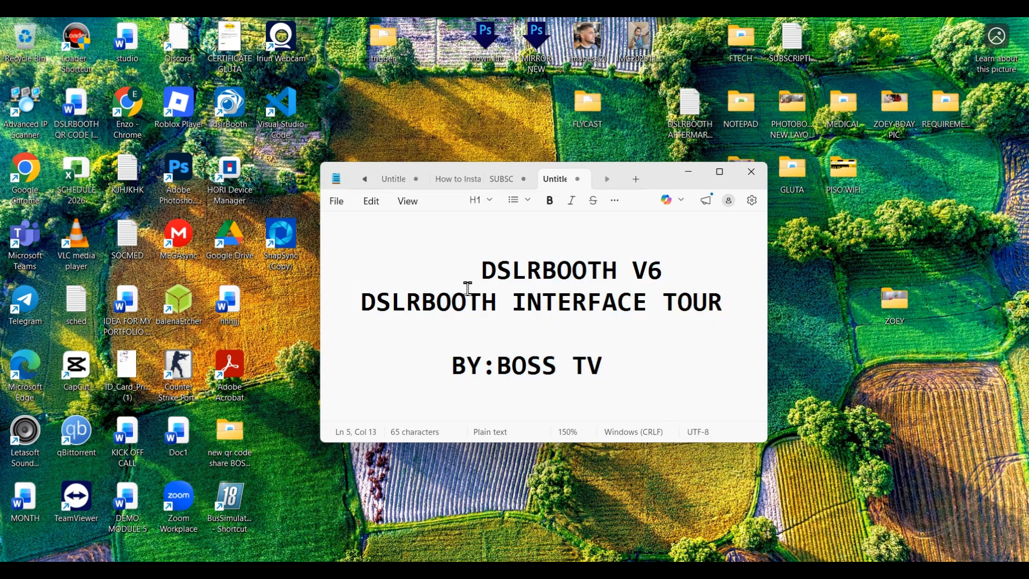
drag(462, 256, 742, 379)
click(700, 371)
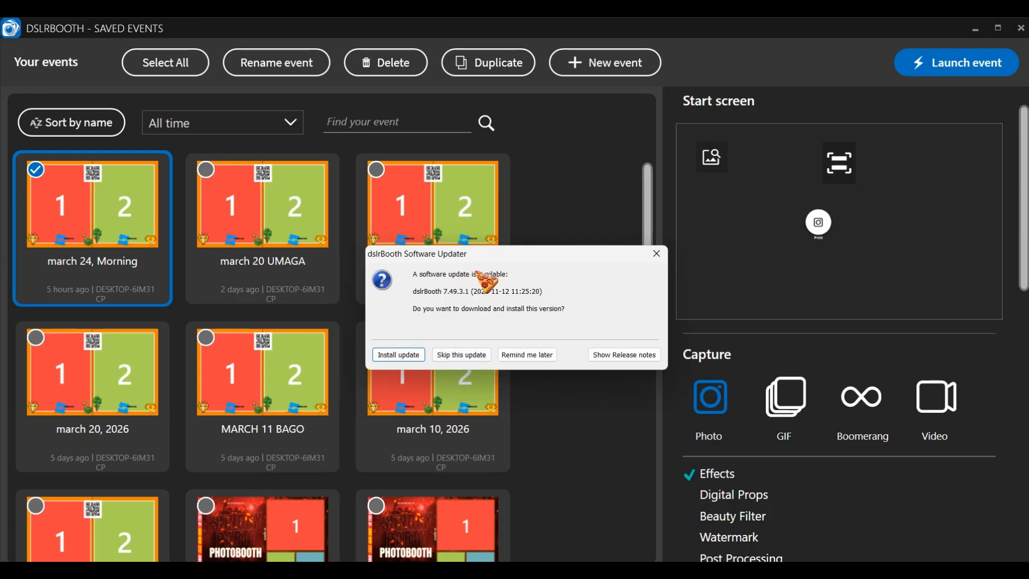
- Switch to dslrBooth and postpone the 7.49.3.1 software update with a reminder
drag(483, 263, 522, 283)
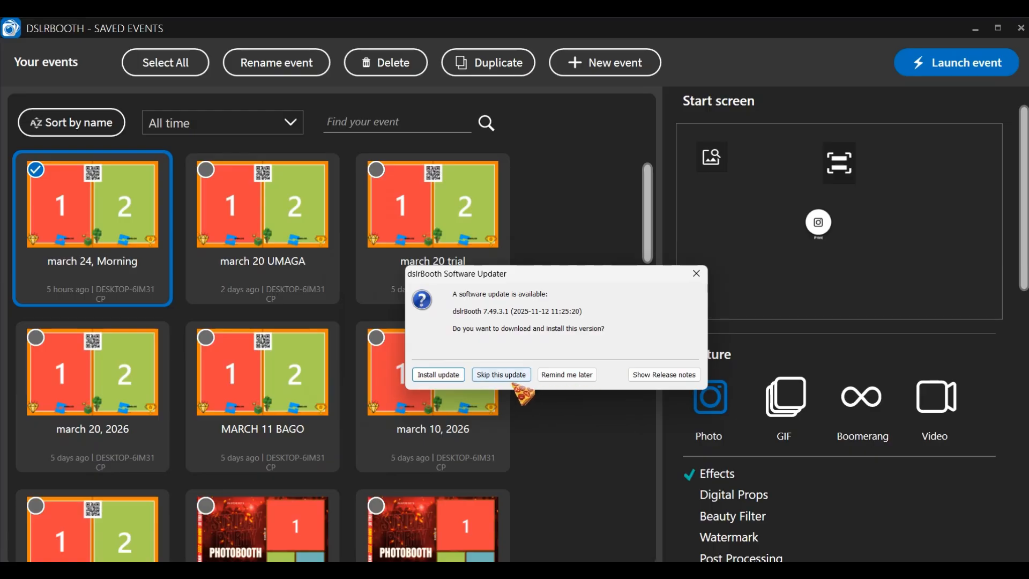
click(573, 375)
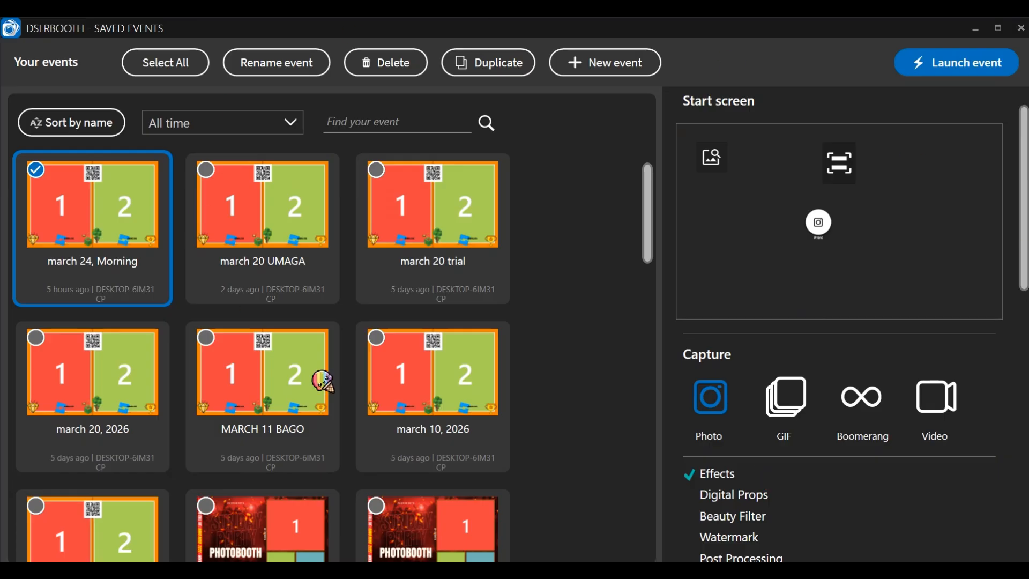
click(602, 76)
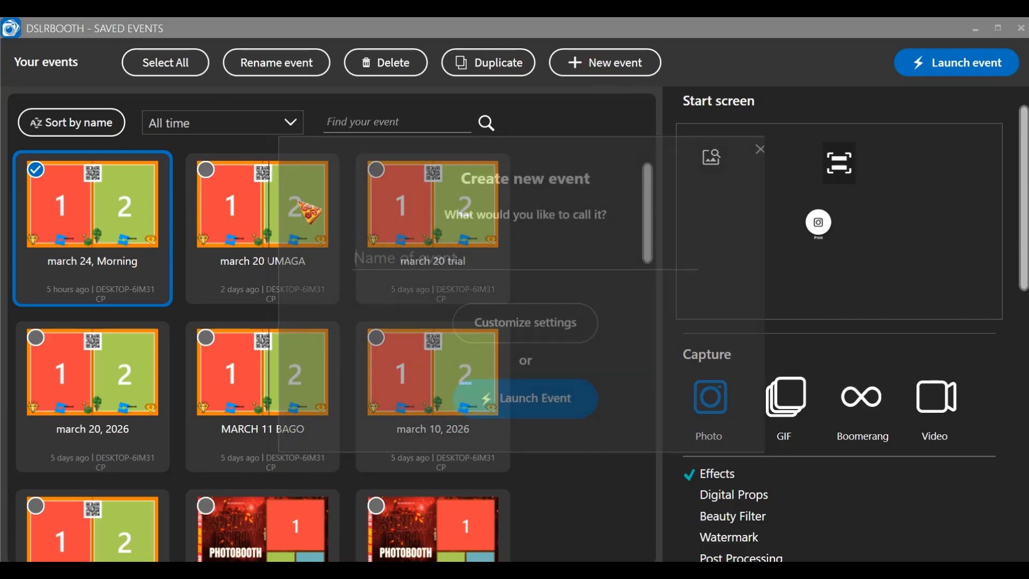
click(757, 148)
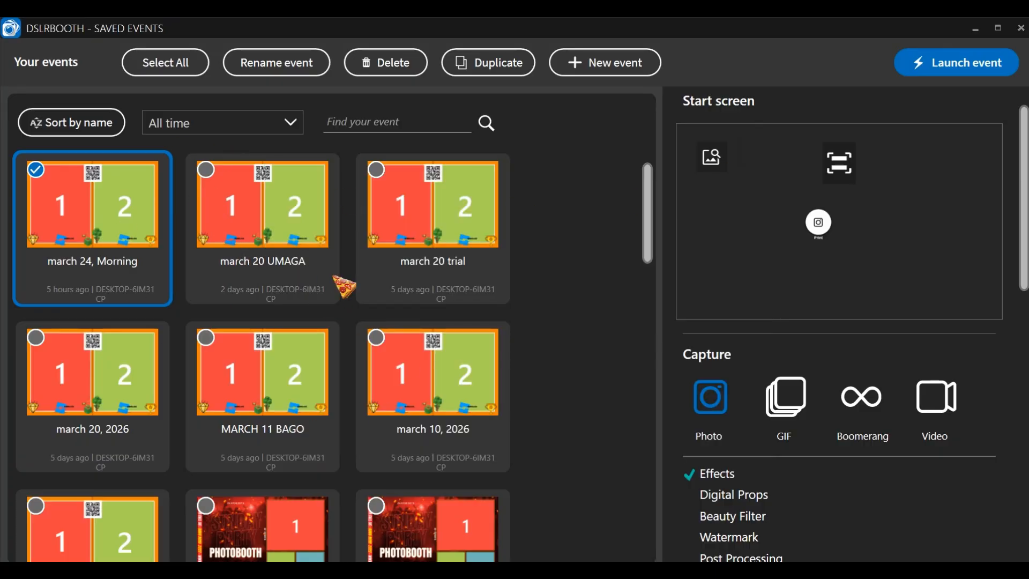
click(276, 185)
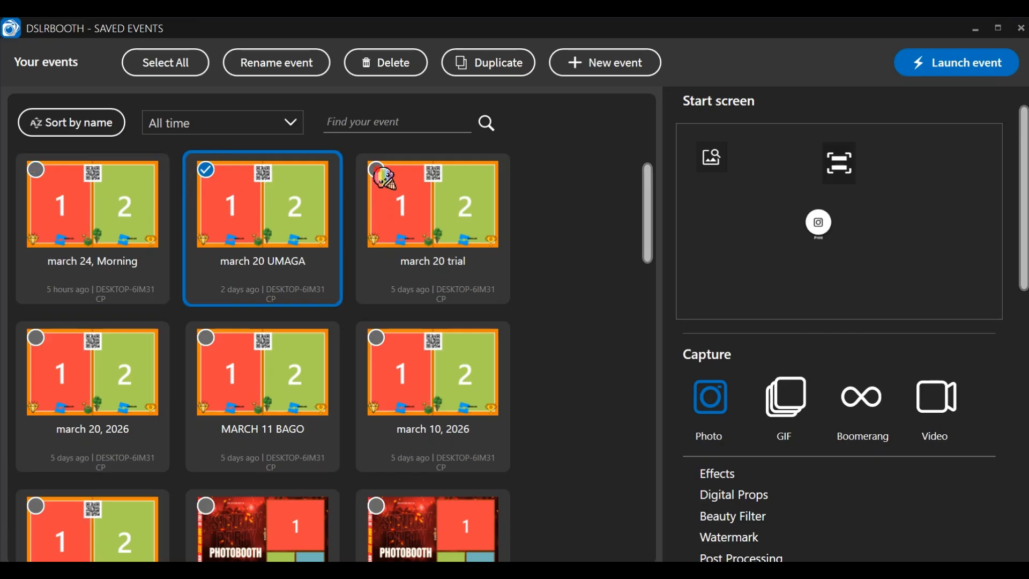
click(377, 169)
click(207, 170)
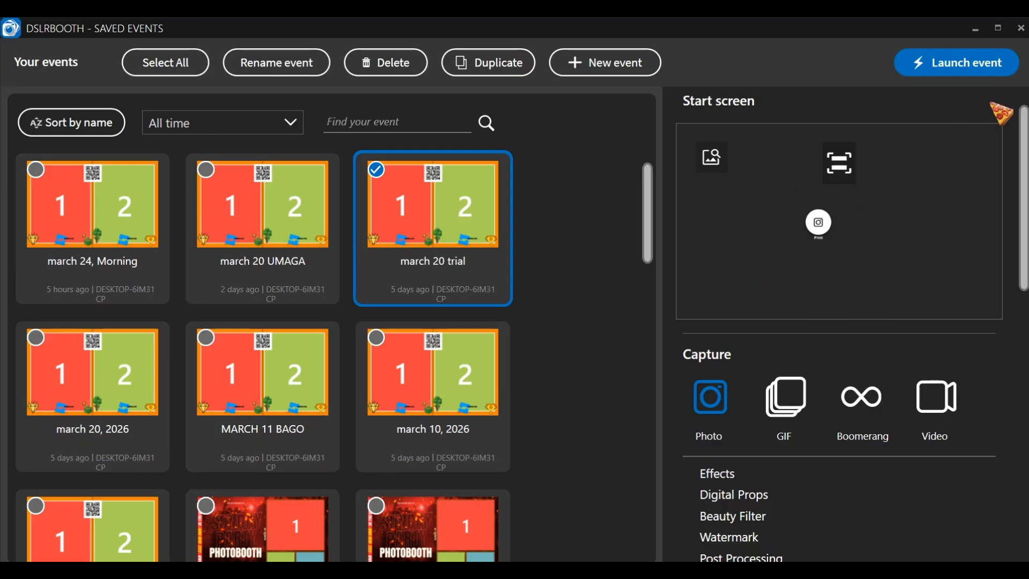
click(33, 175)
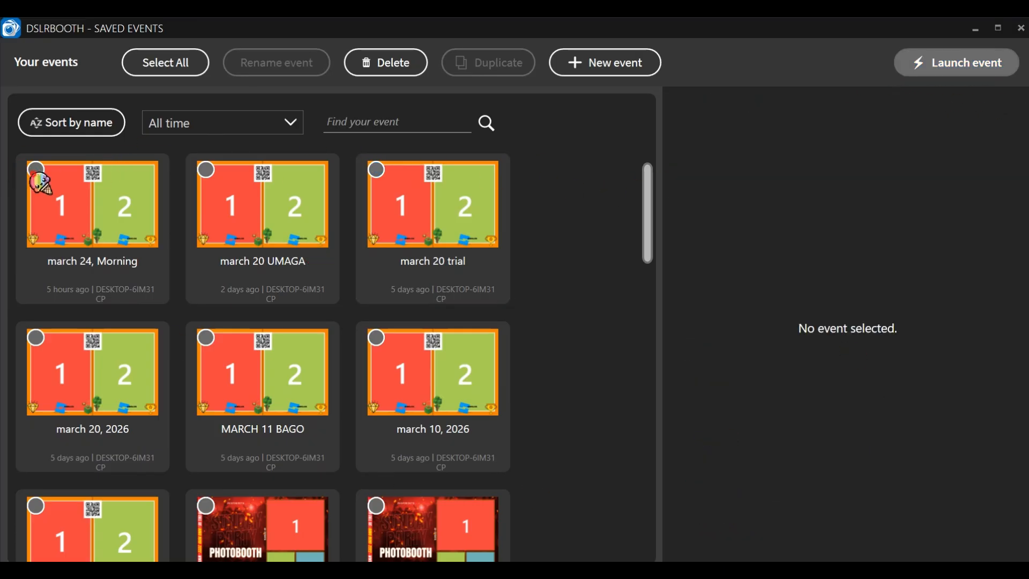
- Launch the "march 24, Morning" event and open its Screen Editor
click(33, 172)
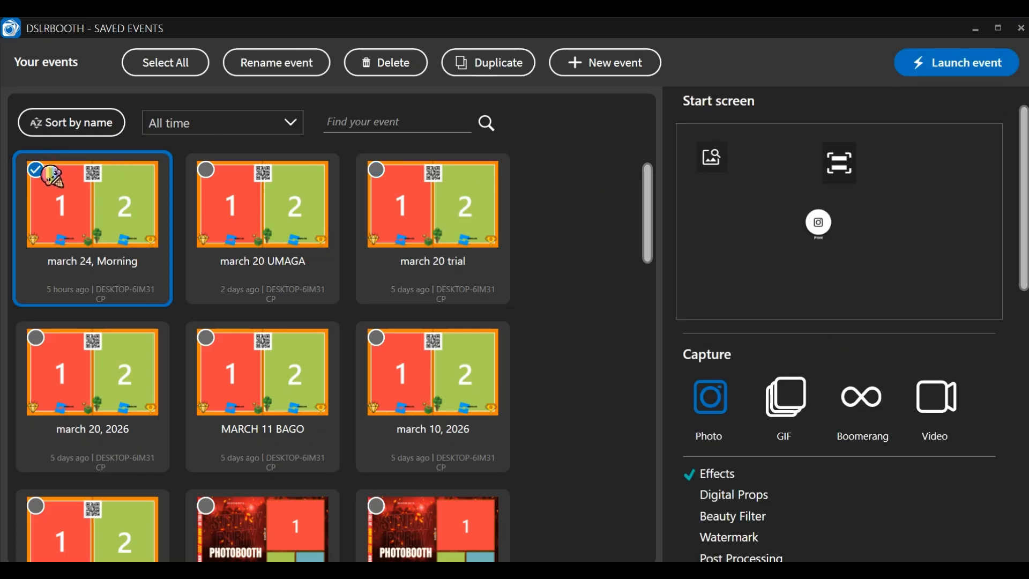
click(960, 69)
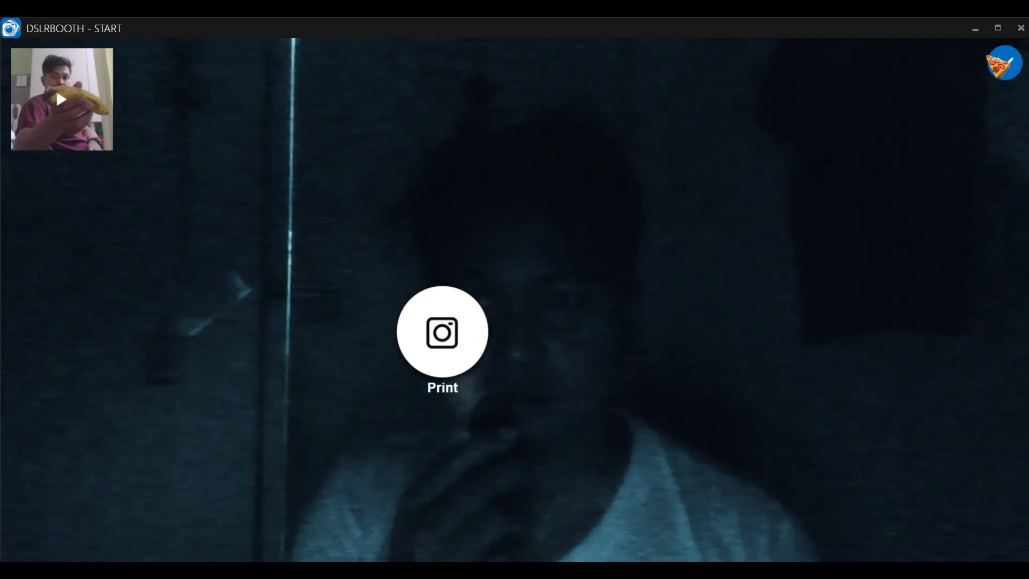
click(1006, 63)
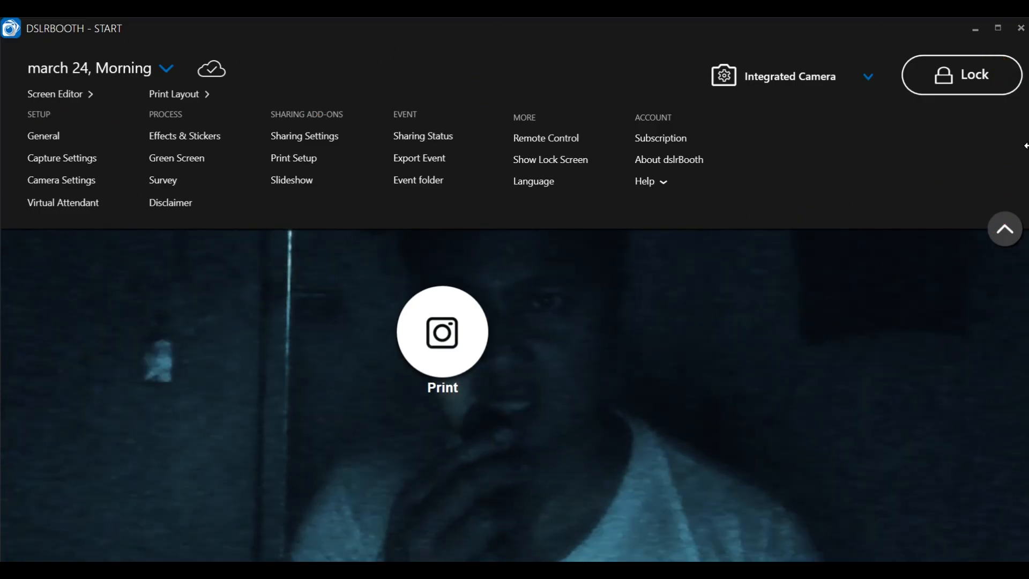
click(63, 94)
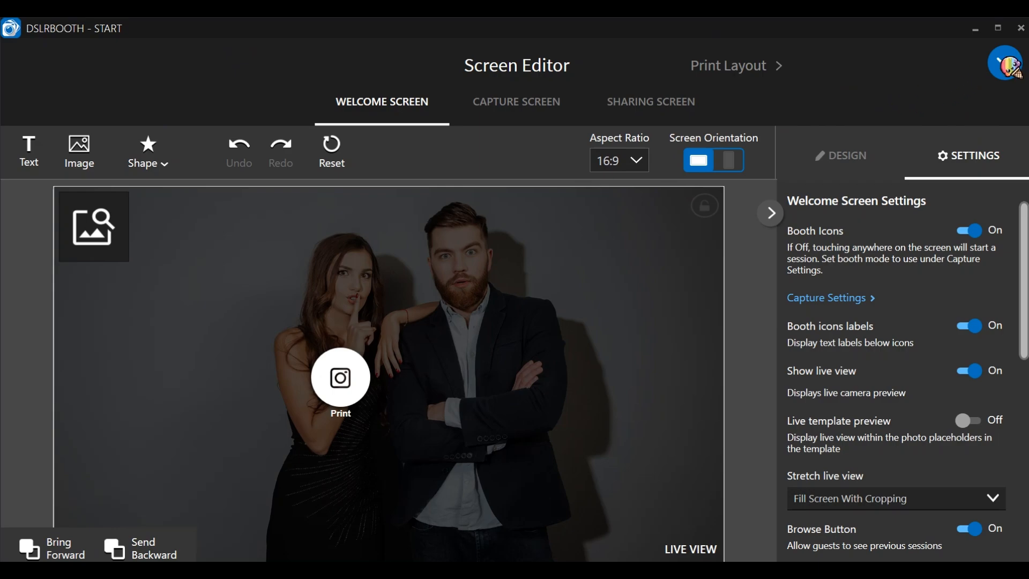
- Close dslrBooth and open the Windows Add or remove programs settings
click(1006, 62)
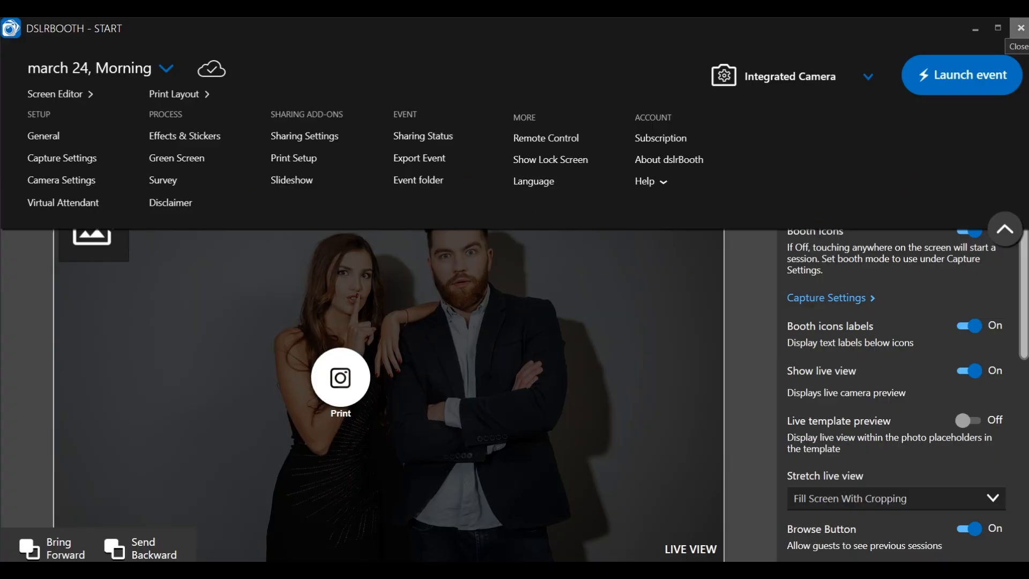
click(1020, 28)
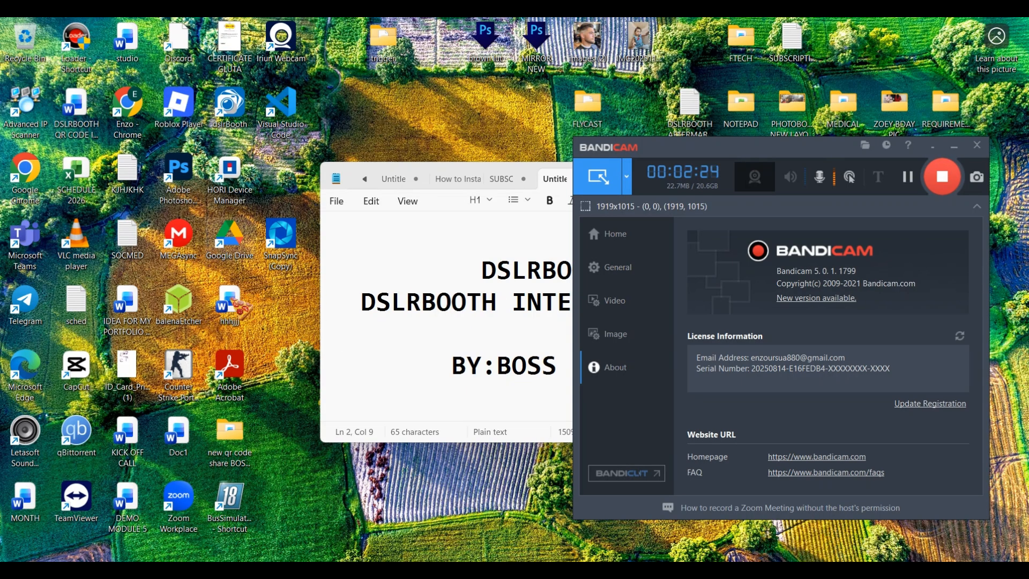
key(super)
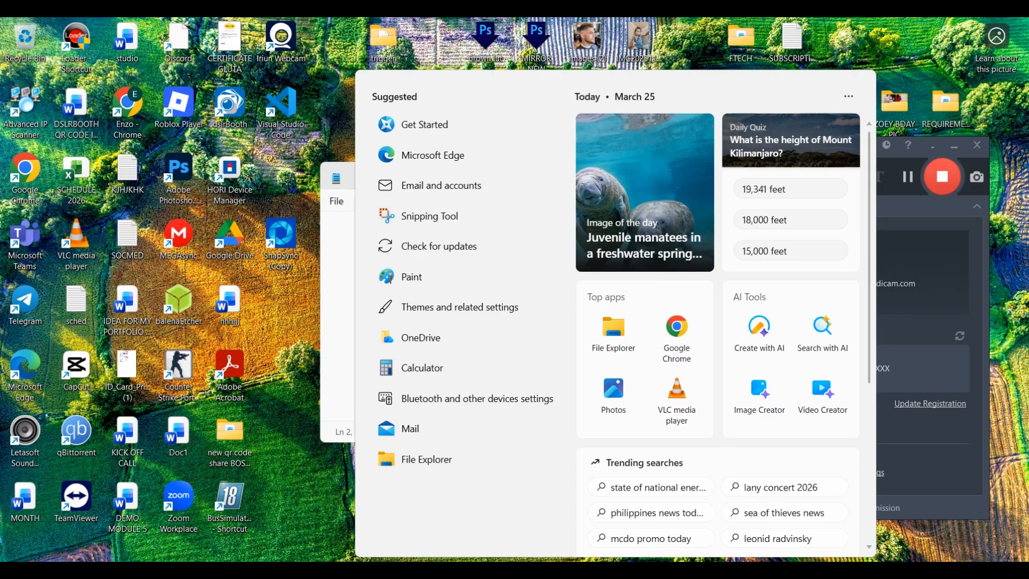
text(add)
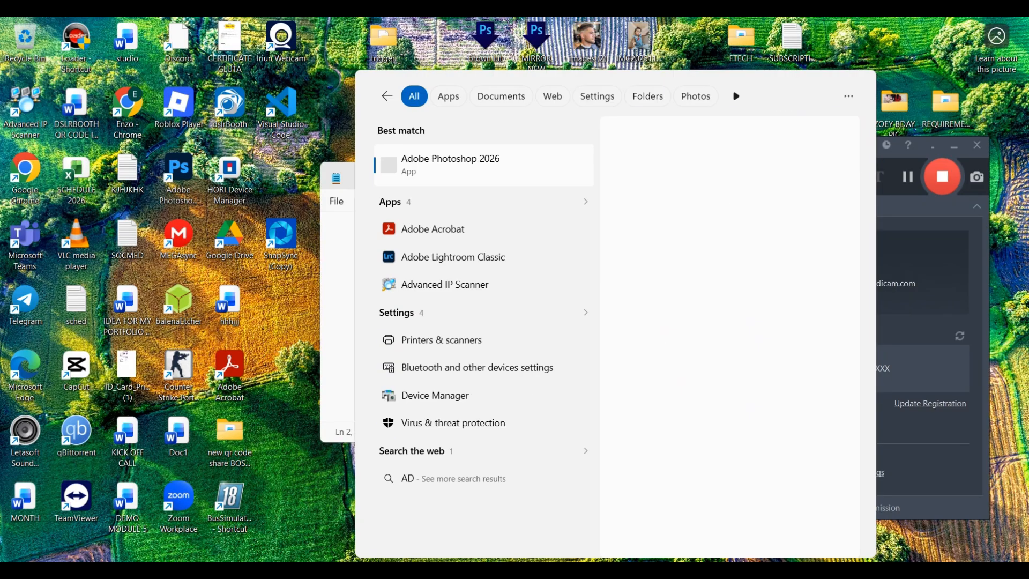
text( RE)
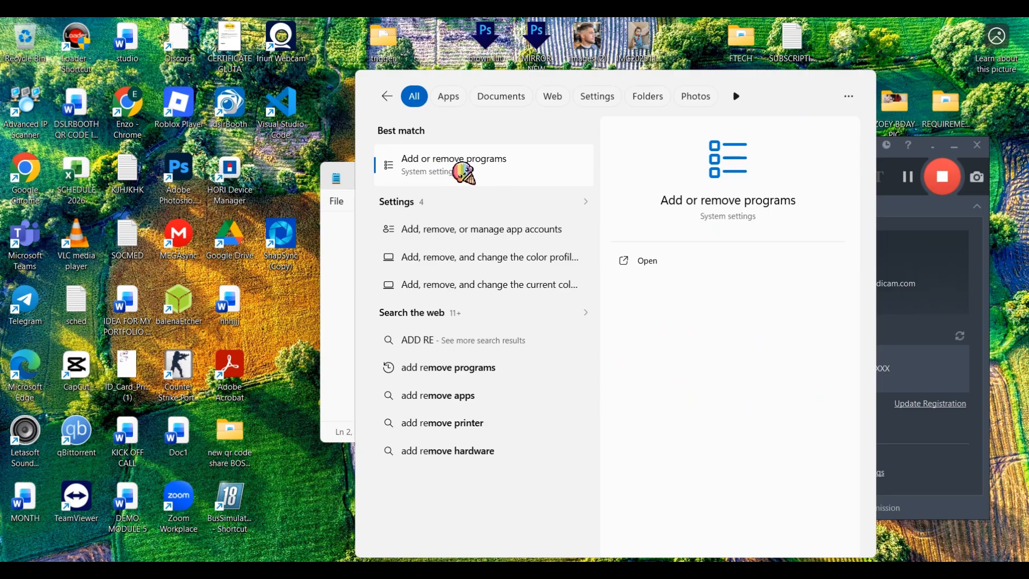
click(496, 172)
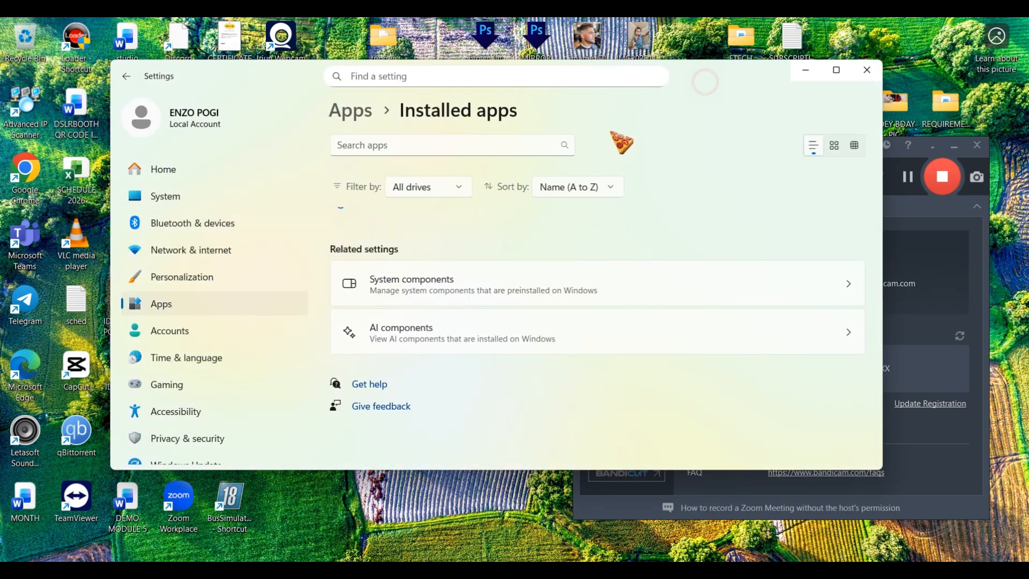
- Uninstall dslrBooth 7.44.1016.1 from the installed apps and confirm its removal
drag(708, 70, 659, 129)
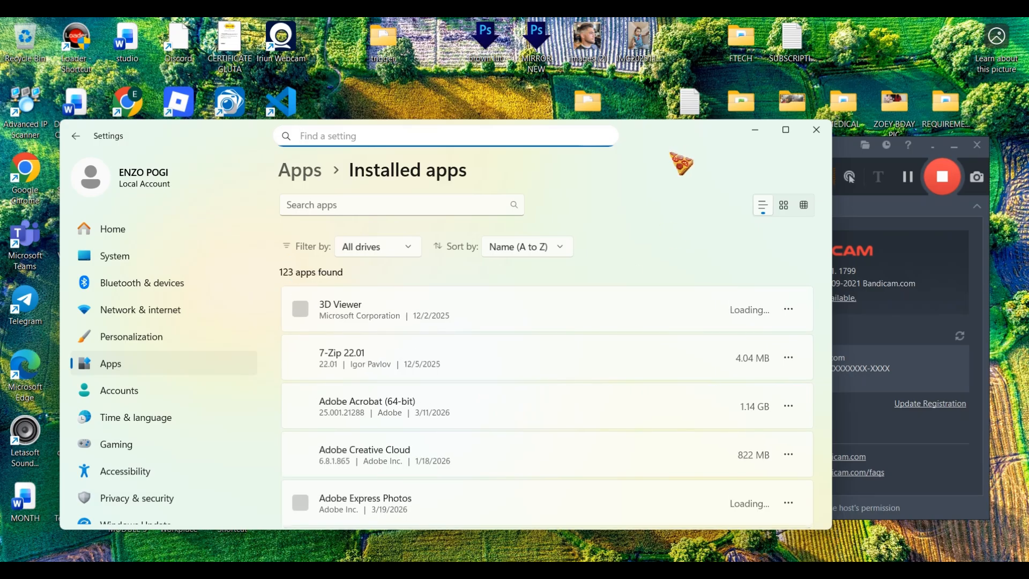
scroll(547, 377, down, 12)
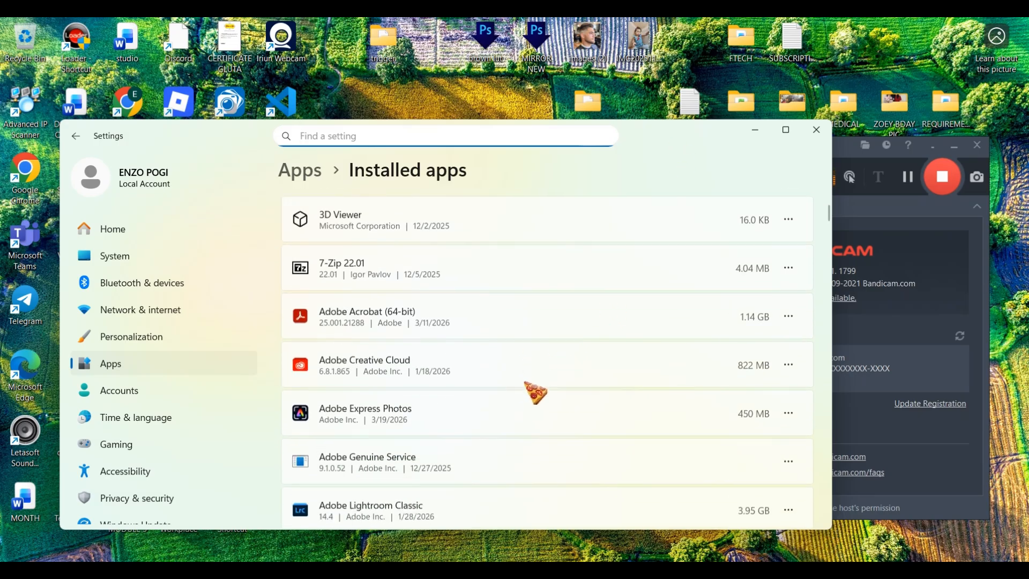
scroll(540, 410, down, 9)
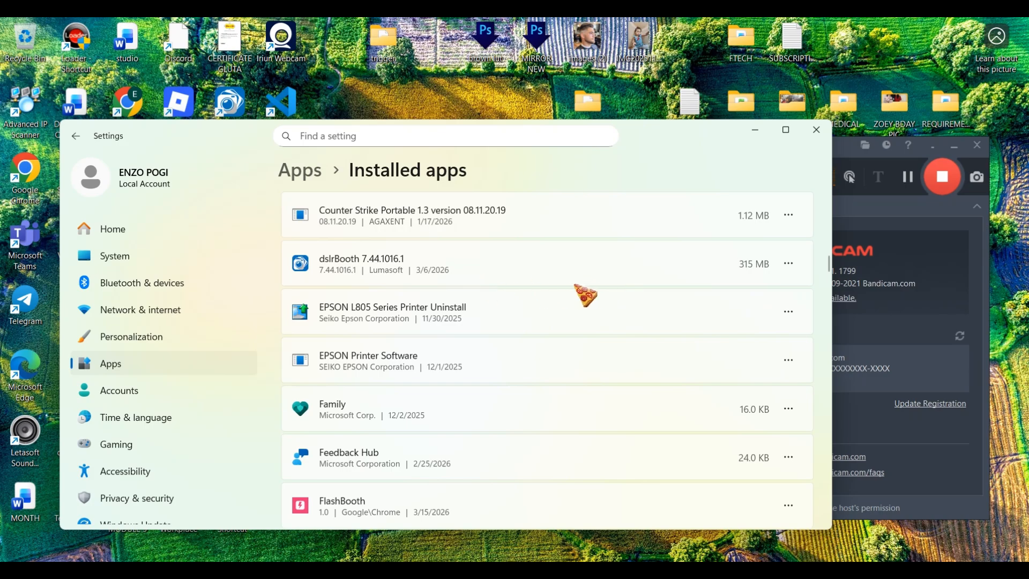
click(788, 263)
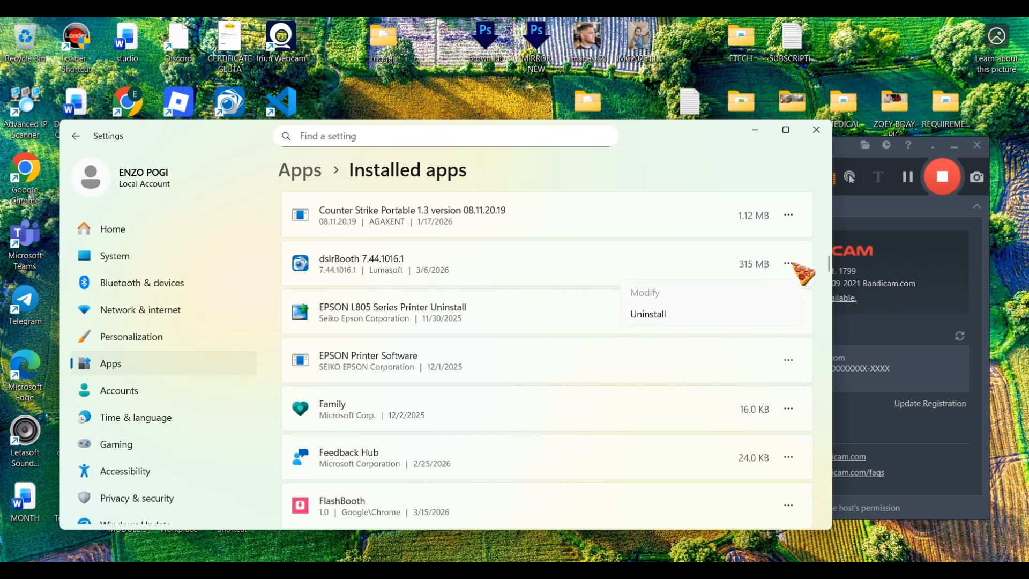
click(674, 314)
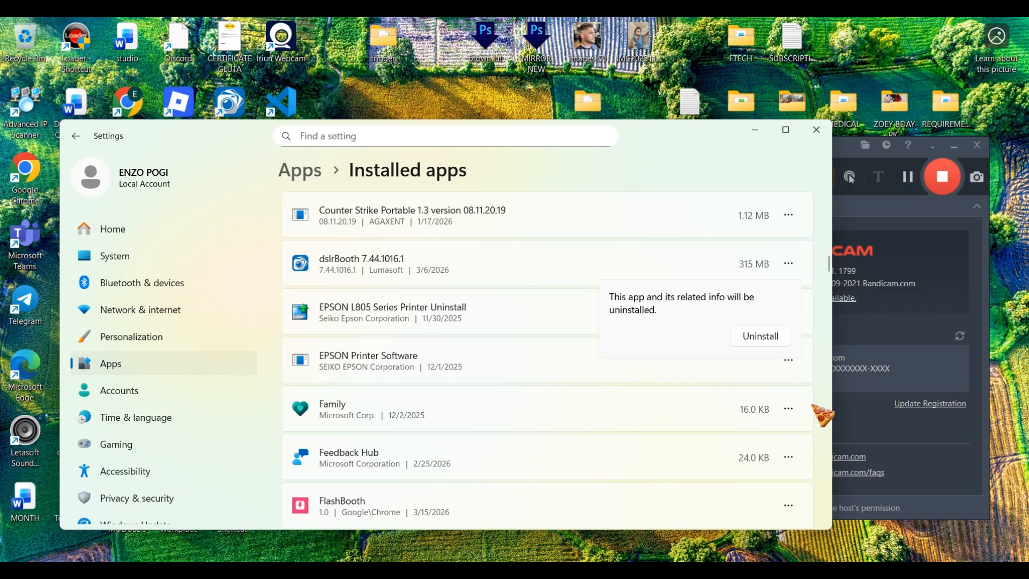
click(772, 339)
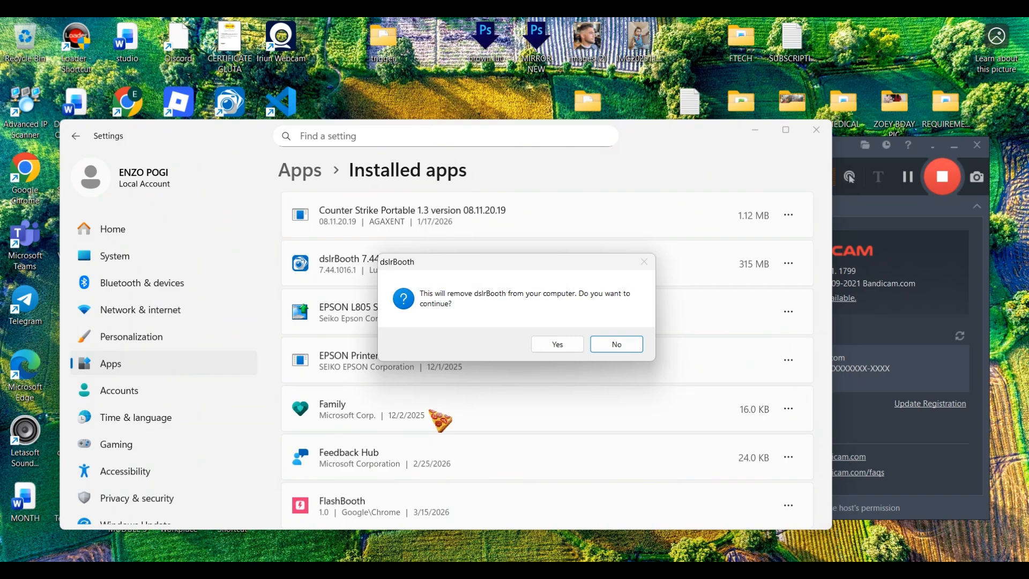
click(564, 341)
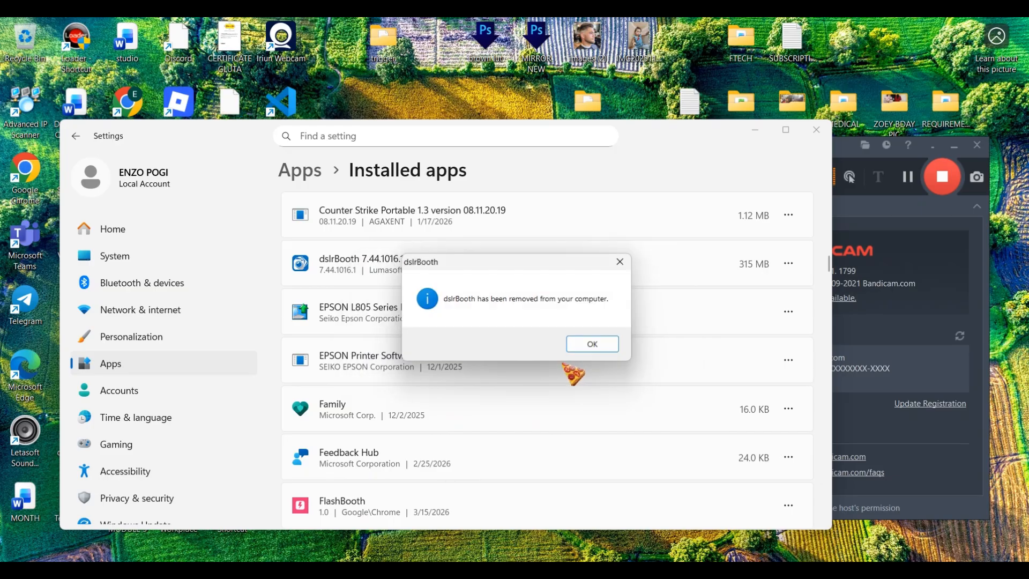
click(589, 344)
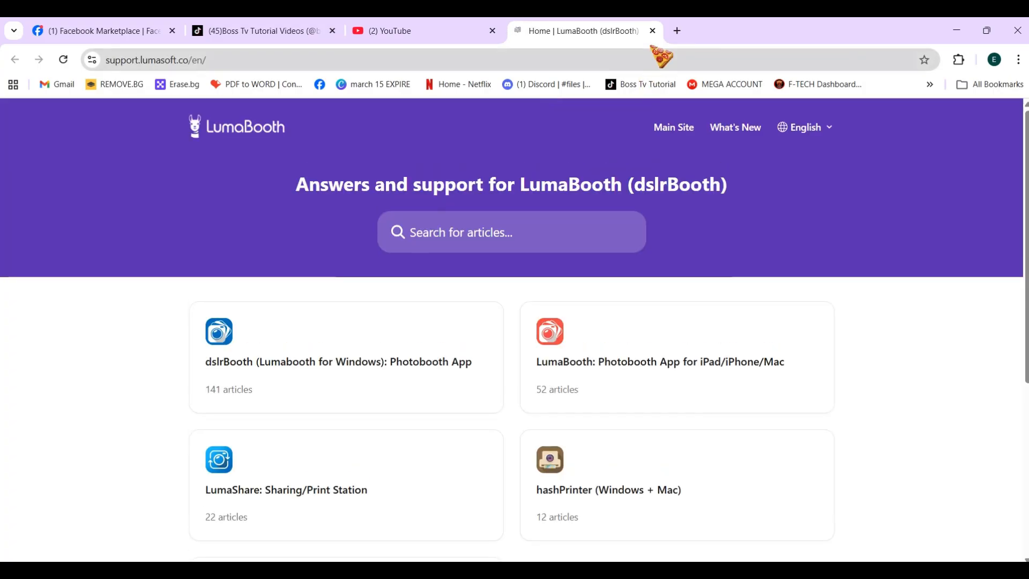
- Close the LumaBooth support page, minimize the browser and close Windows Settings
click(652, 30)
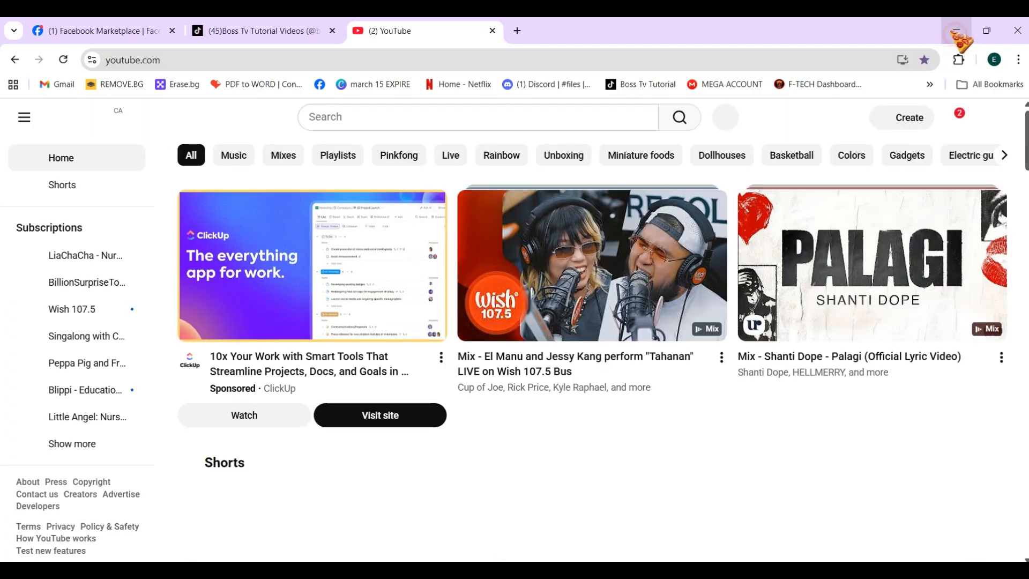
click(957, 31)
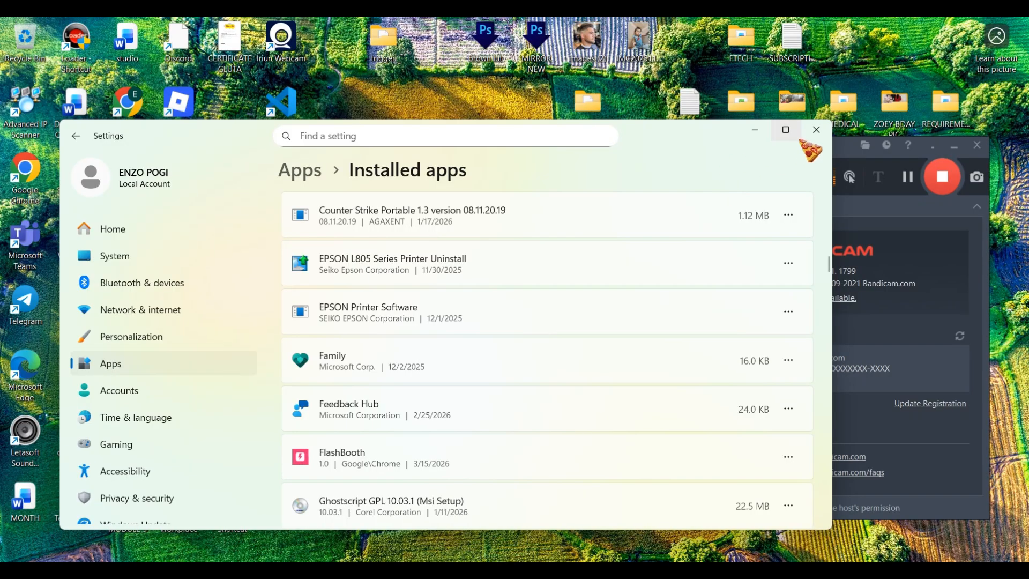
click(817, 130)
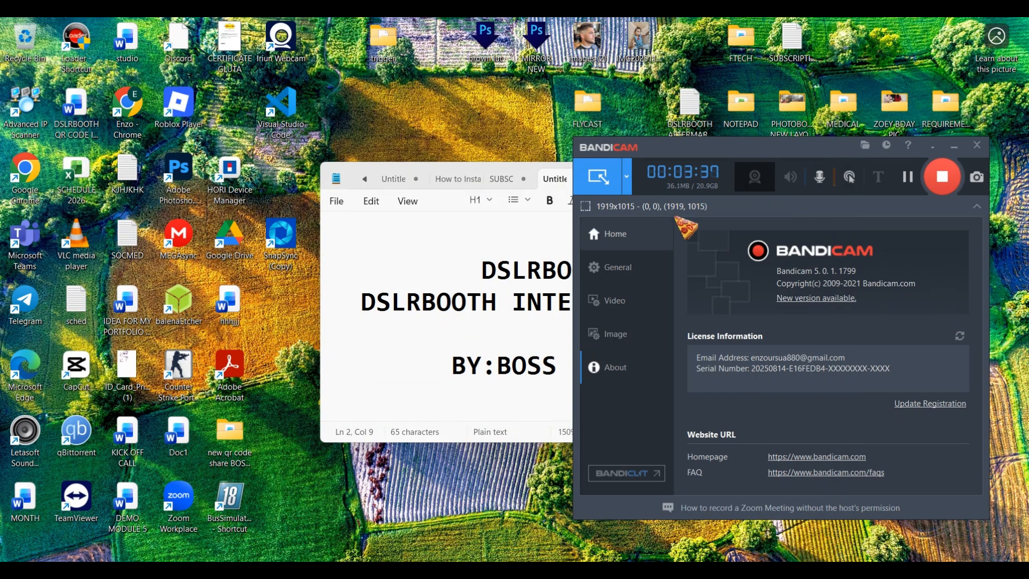
- Browse in File Explorer to Documents > INSTALLER > DSLRBOOTH > V6 and open the dslrBooth_Professional_6.35.0819.2 folder
key(alt+Tab)
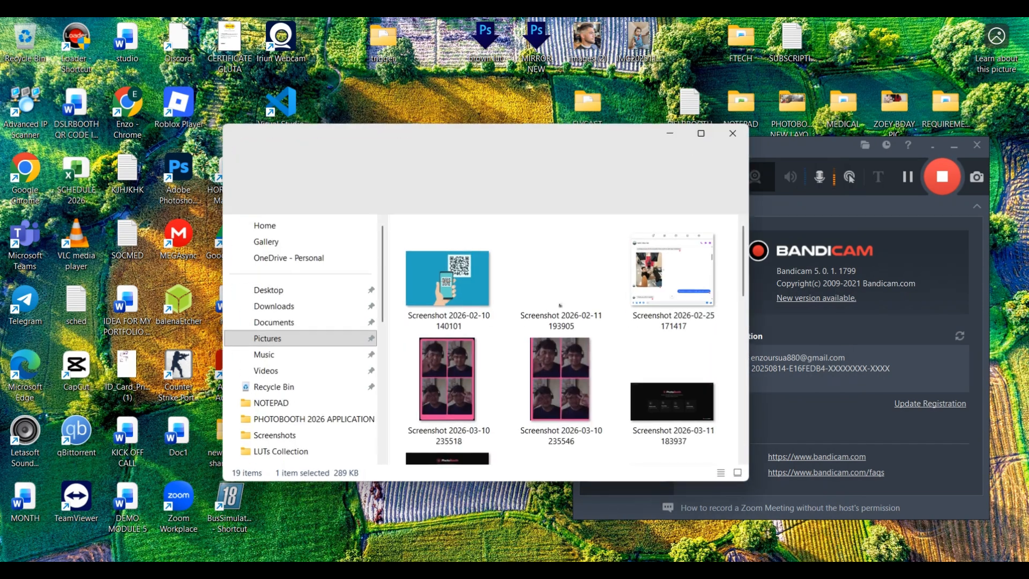
click(288, 316)
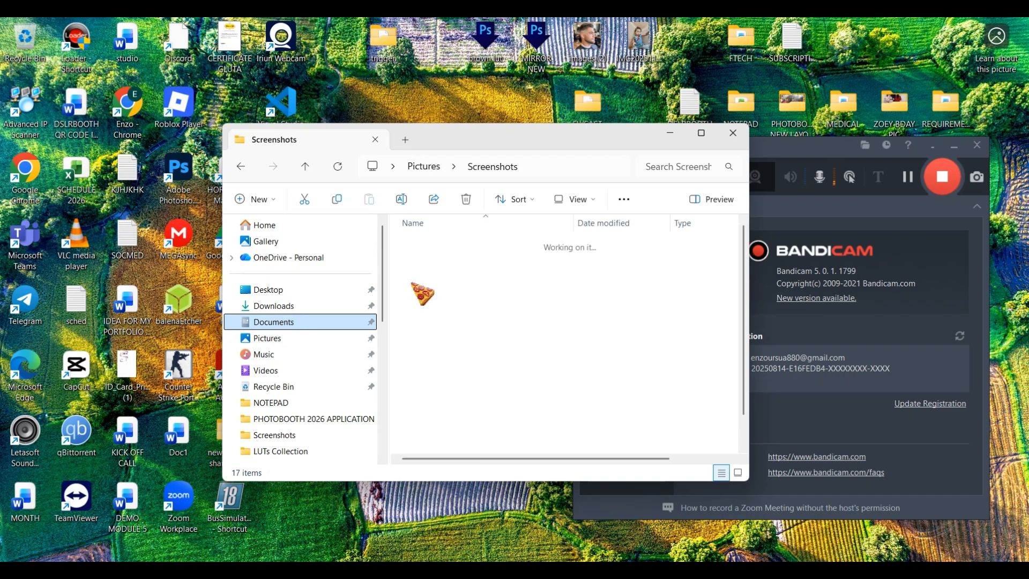
click(456, 345)
double_click(456, 345)
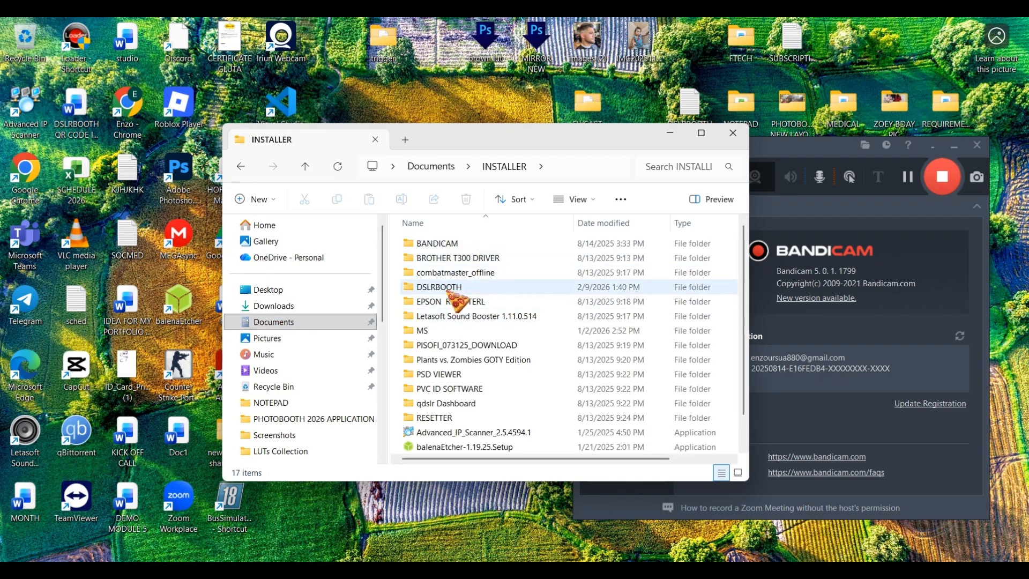
double_click(451, 288)
drag(500, 285, 428, 223)
click(489, 231)
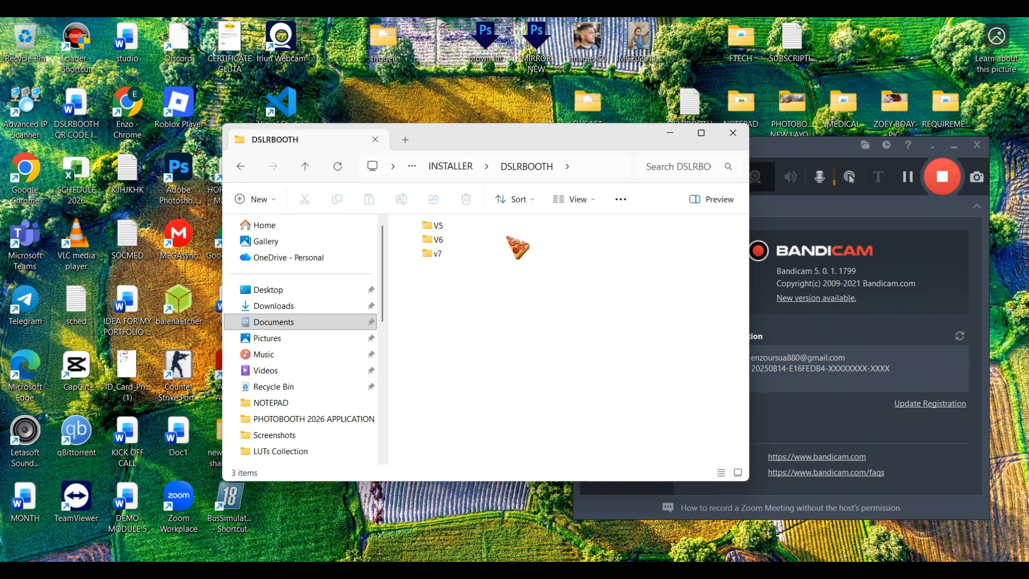
double_click(435, 240)
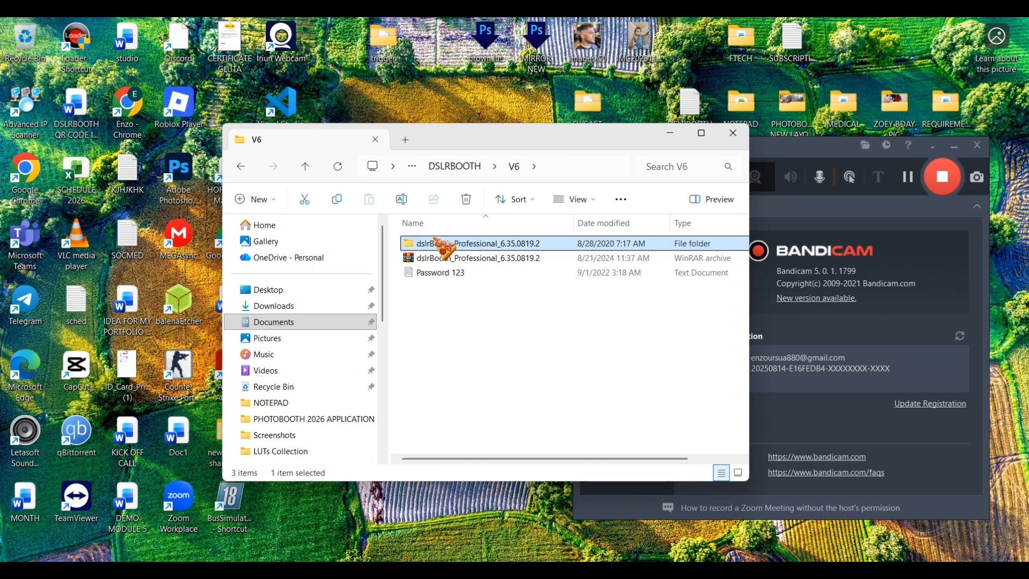
double_click(446, 243)
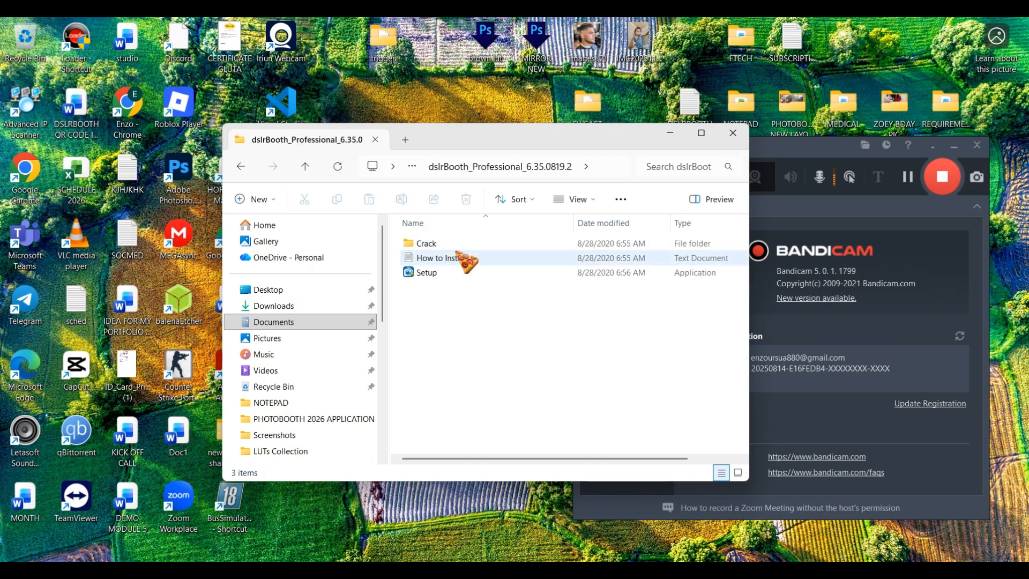
- Run Setup, accept the license agreement, install dslrBooth 6.35.0819.2 and close the finished installer without starting the application
click(438, 273)
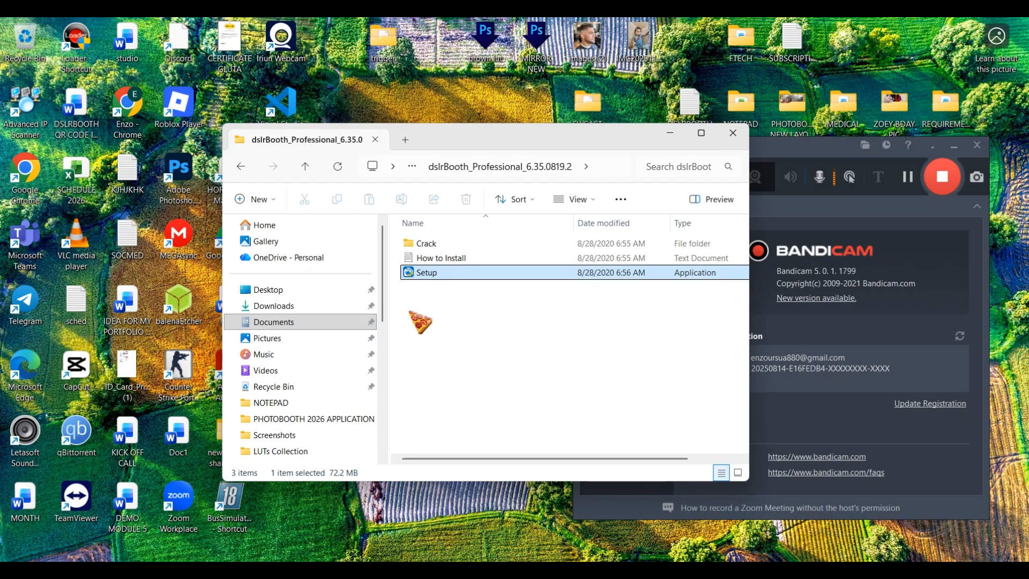
double_click(433, 273)
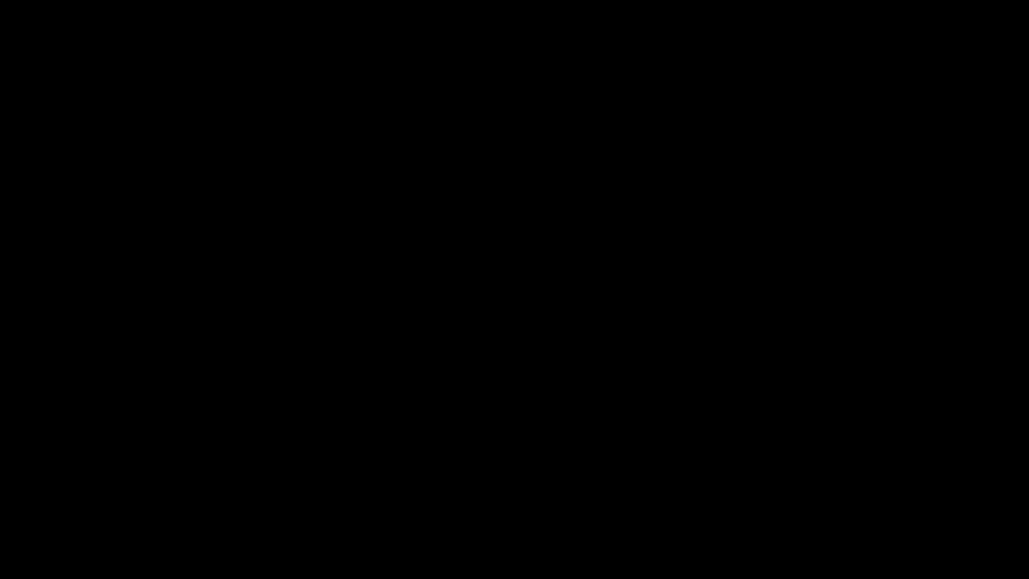
click(459, 386)
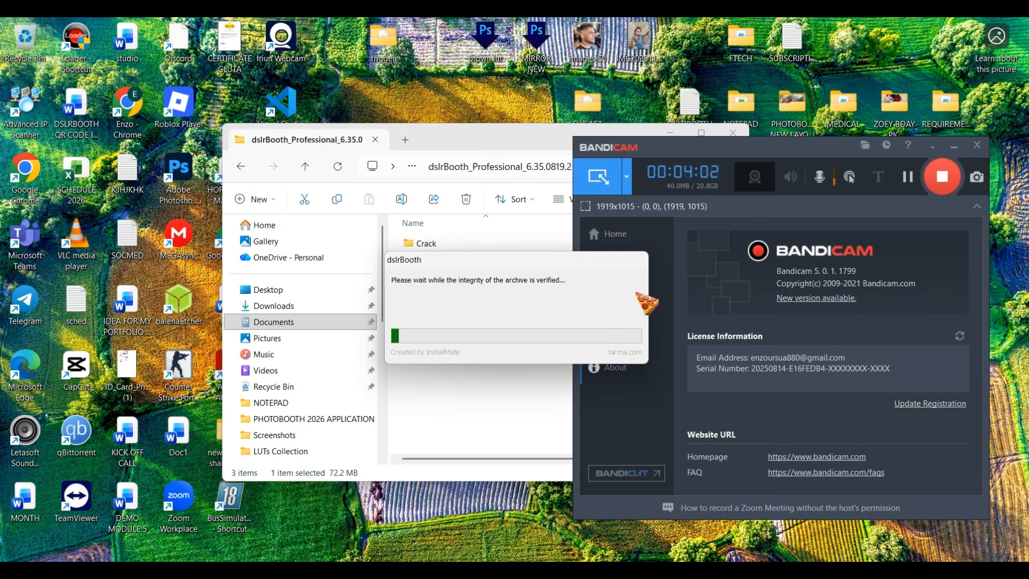
click(954, 146)
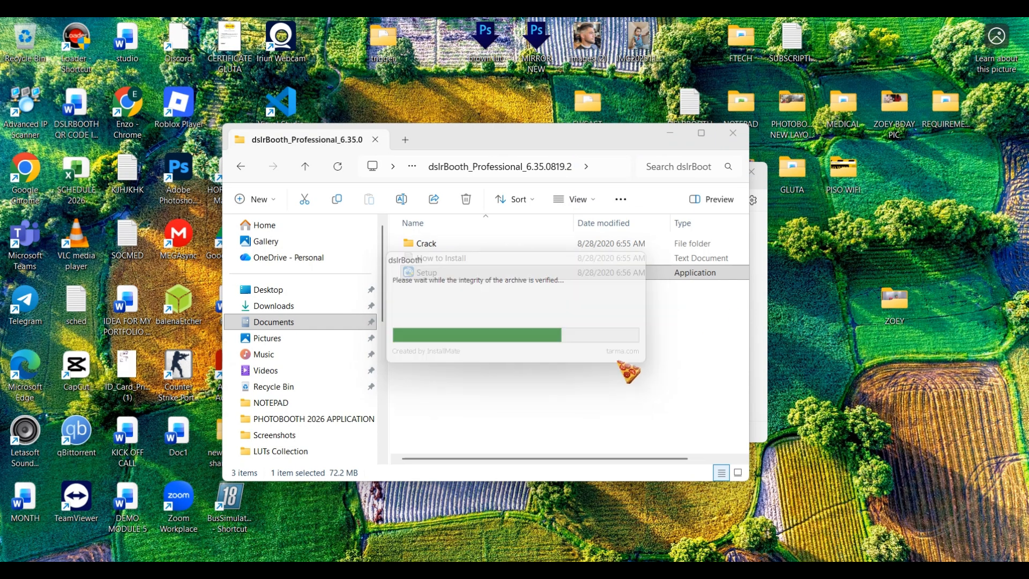
click(582, 421)
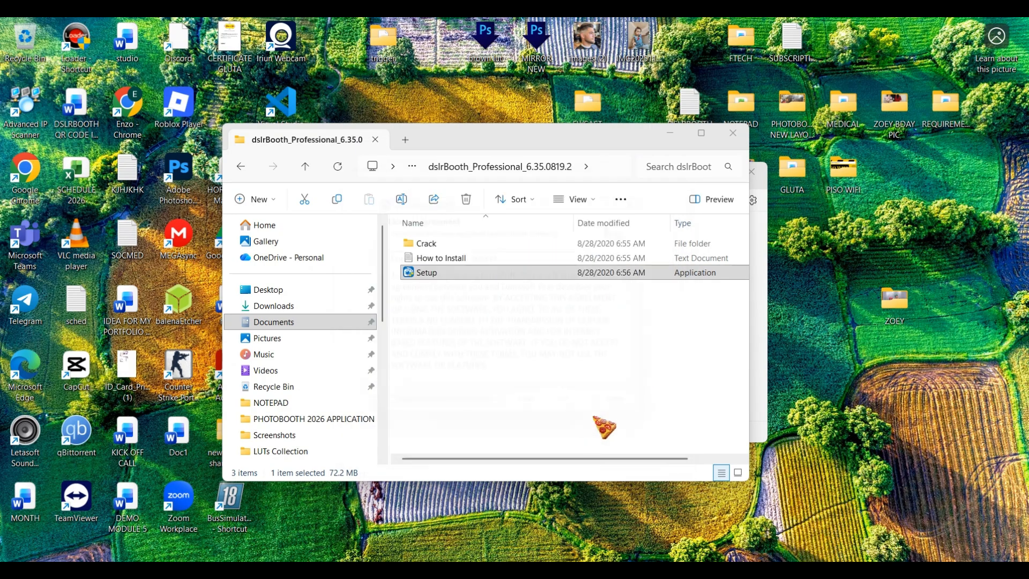
click(382, 423)
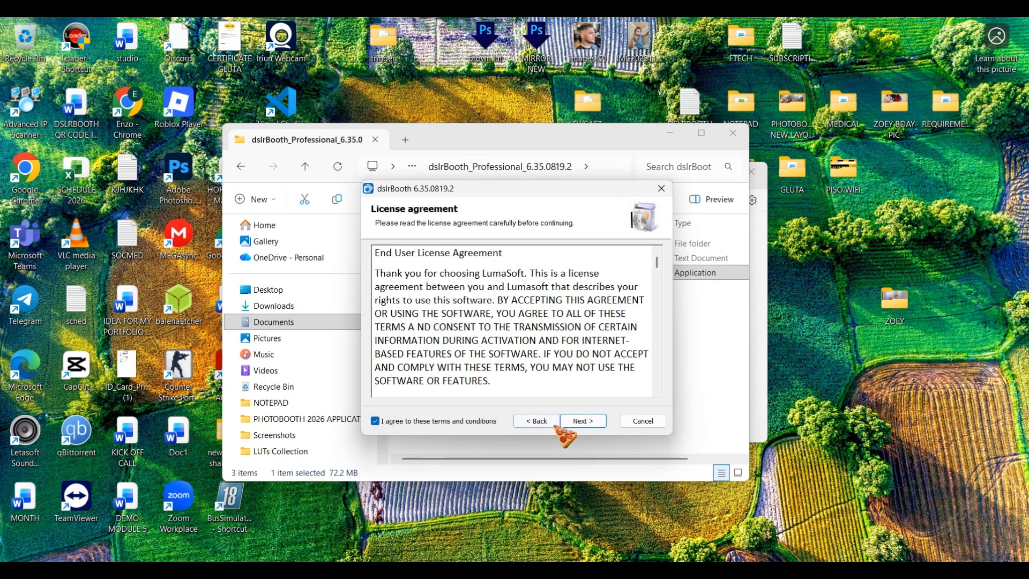
click(586, 422)
click(587, 422)
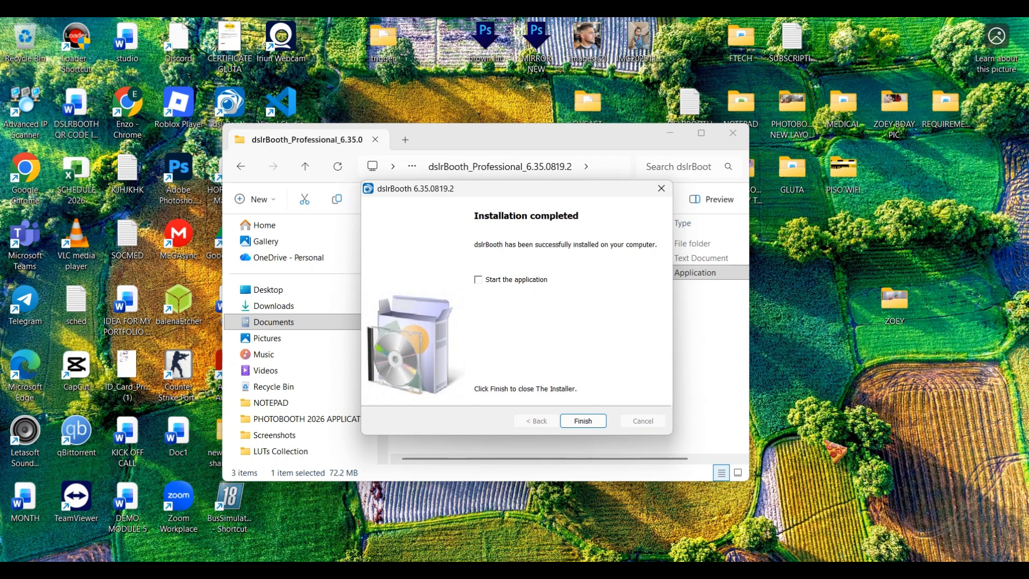
key(Return)
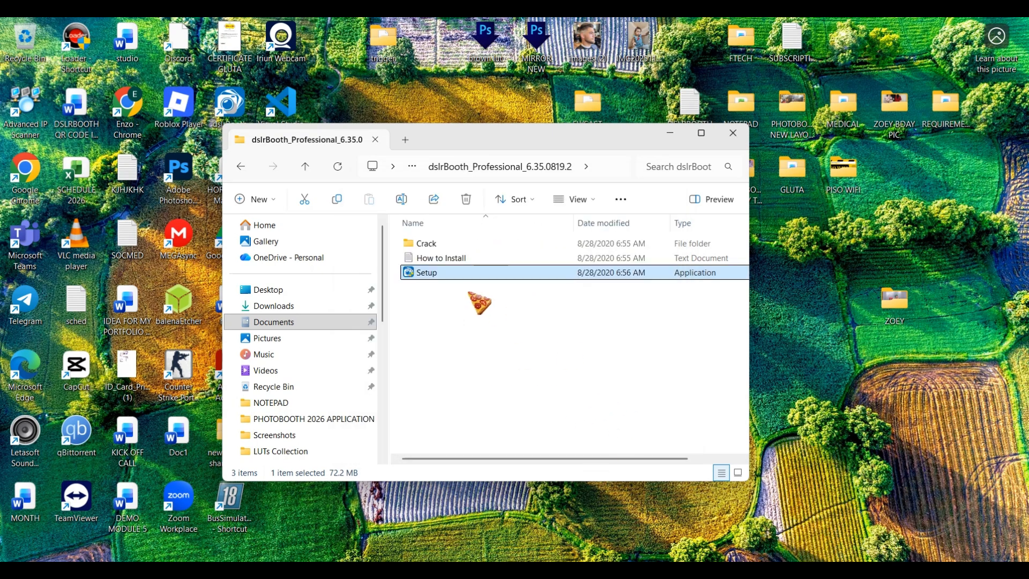
- Open the file location of the desktop dslrBooth shortcut and place its window beside the setup folder window
drag(541, 144, 708, 158)
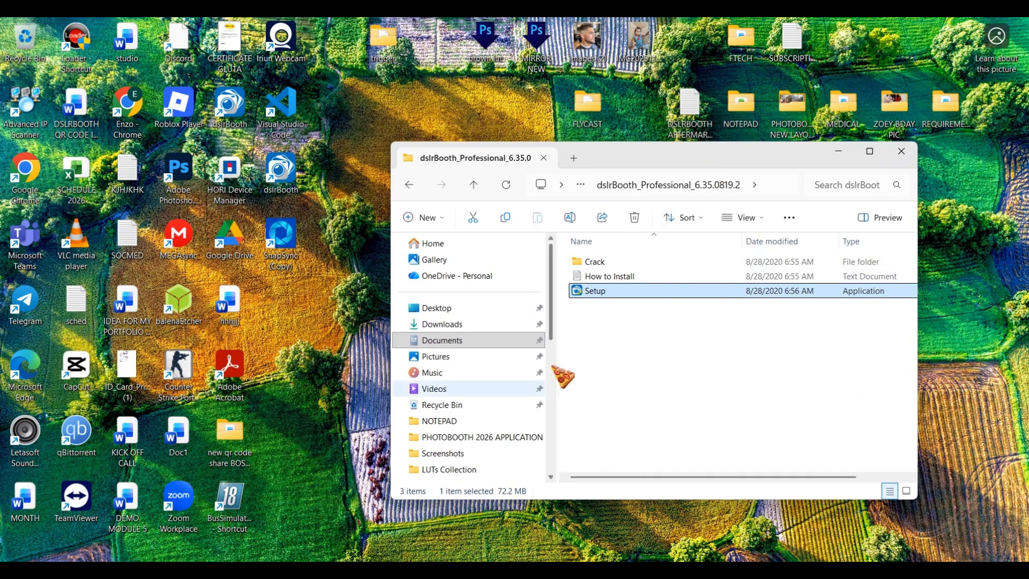
click(283, 186)
right_click(284, 185)
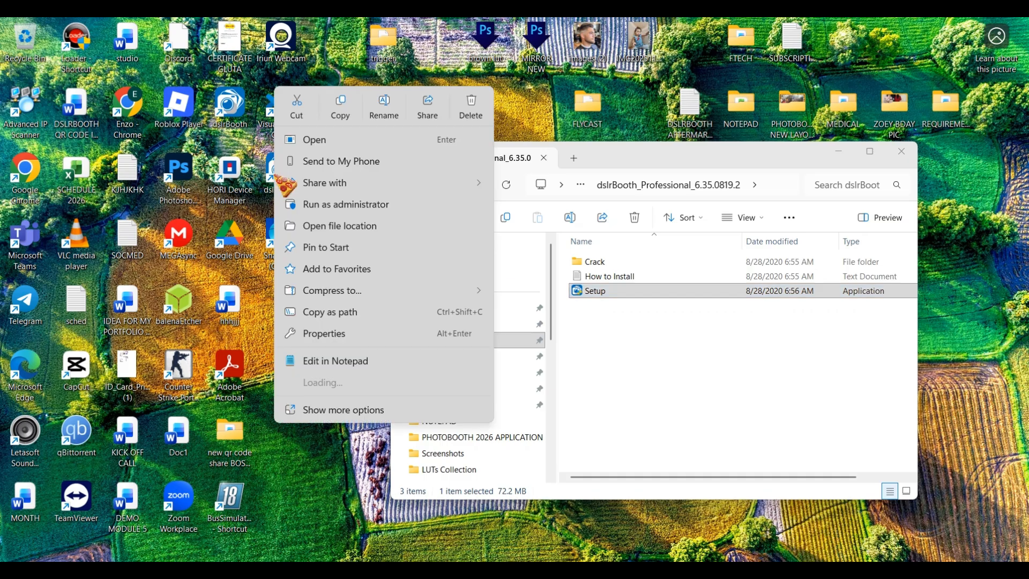
click(353, 230)
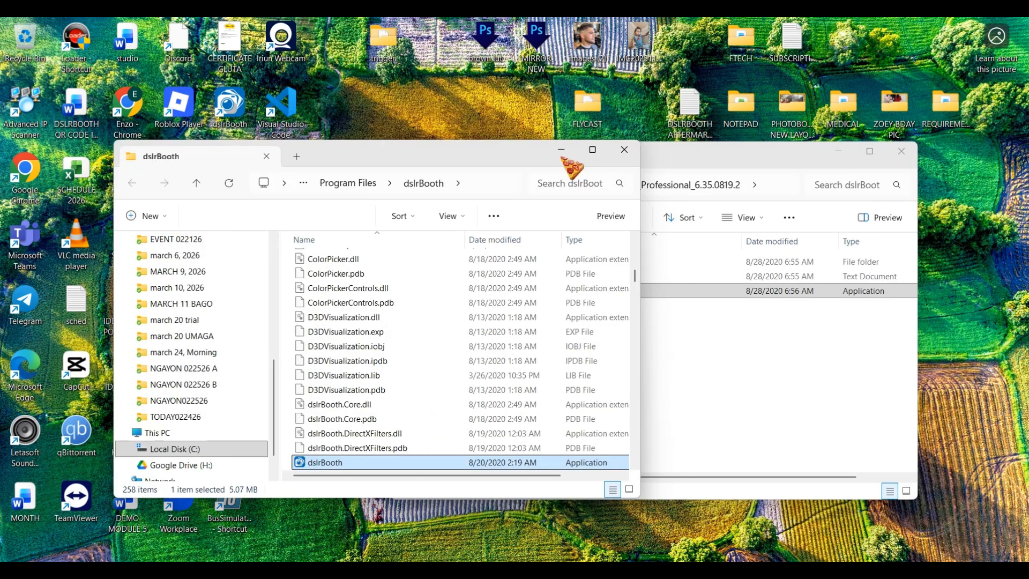
drag(416, 159, 336, 125)
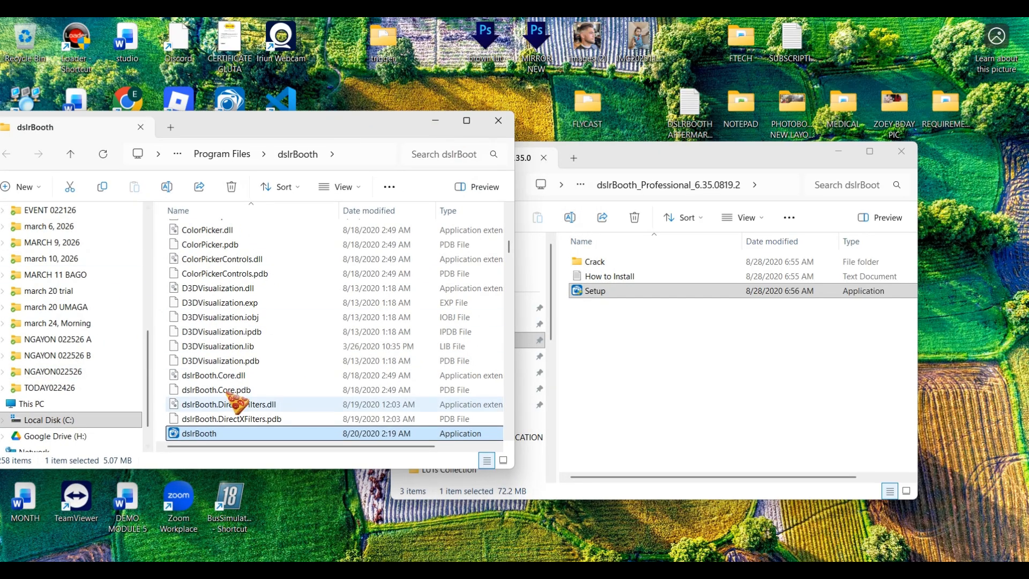
- Copy dslrBooth.Core.dll from the Crack folder into the Program Files dslrBooth folder, replacing the existing file
click(663, 346)
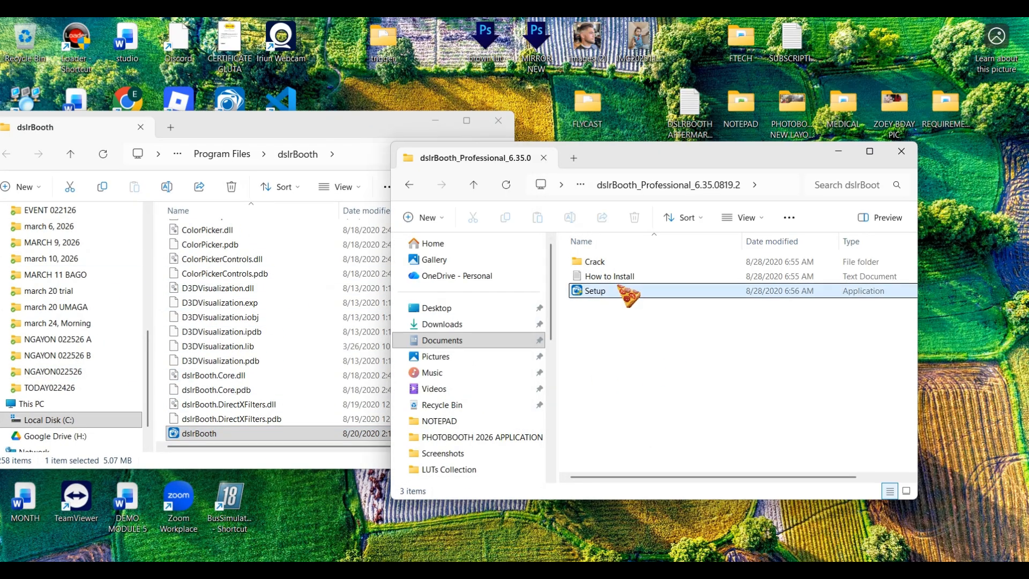
click(611, 262)
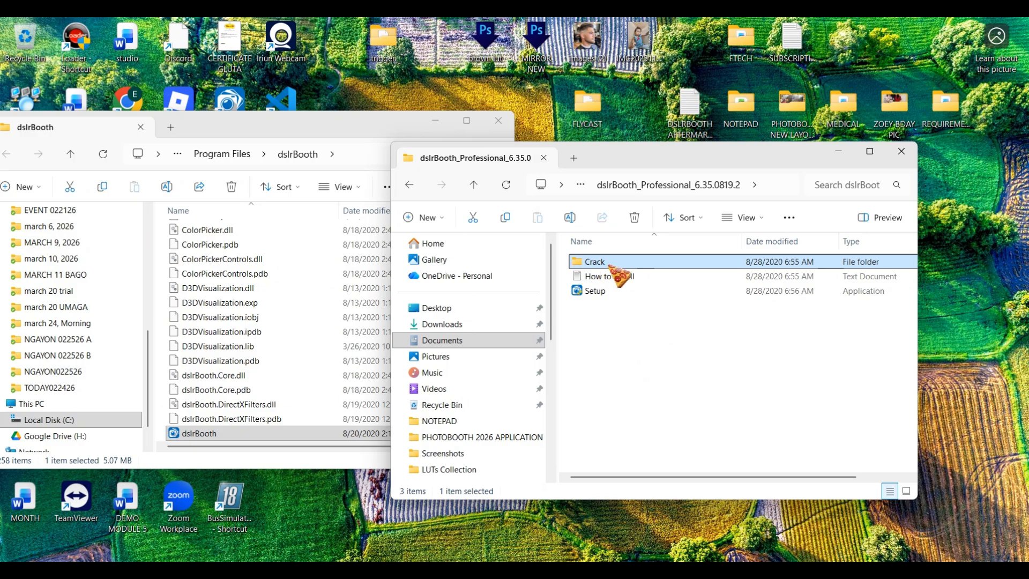
double_click(614, 263)
drag(611, 263, 608, 262)
right_click(601, 264)
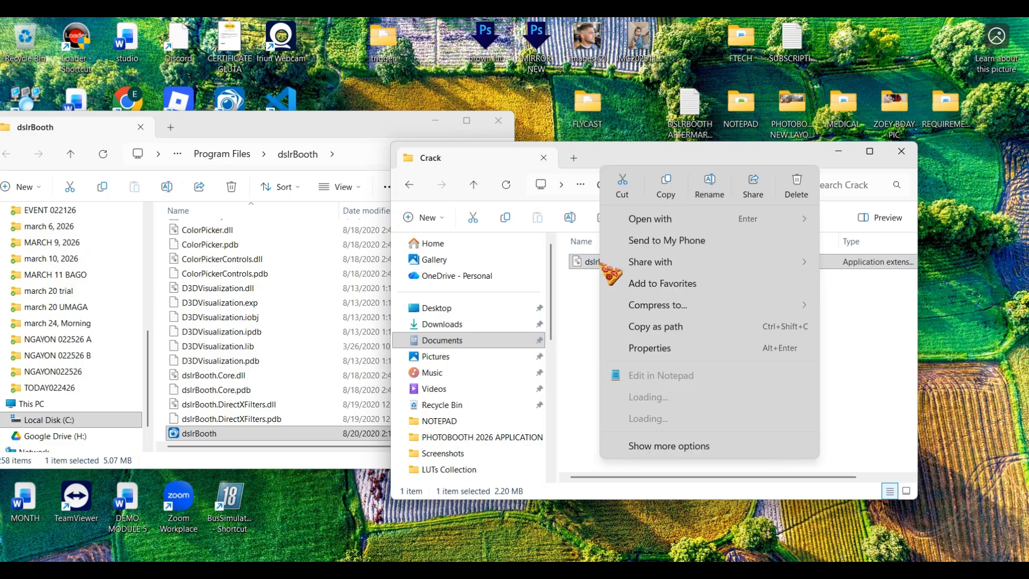
click(666, 183)
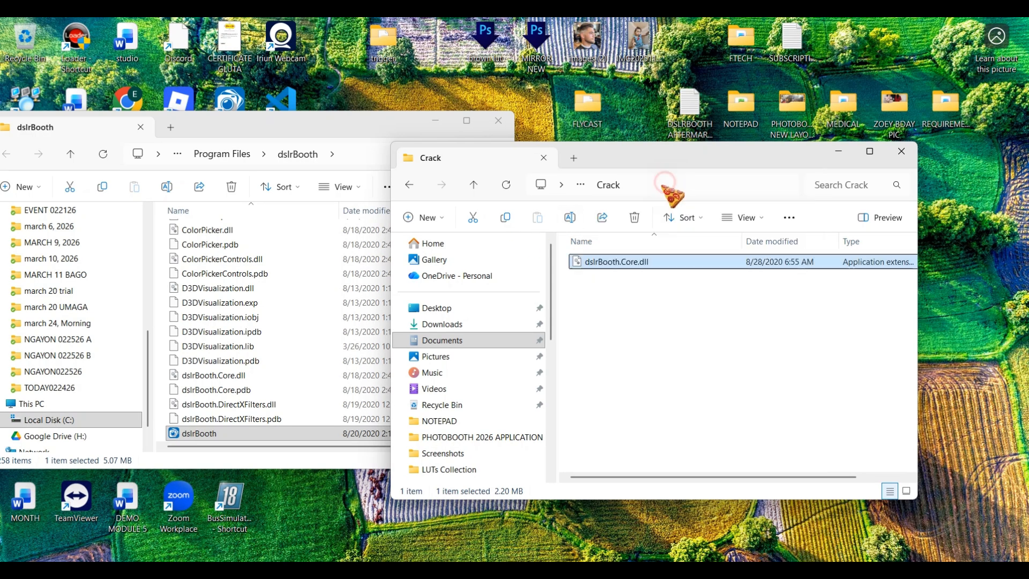
click(161, 258)
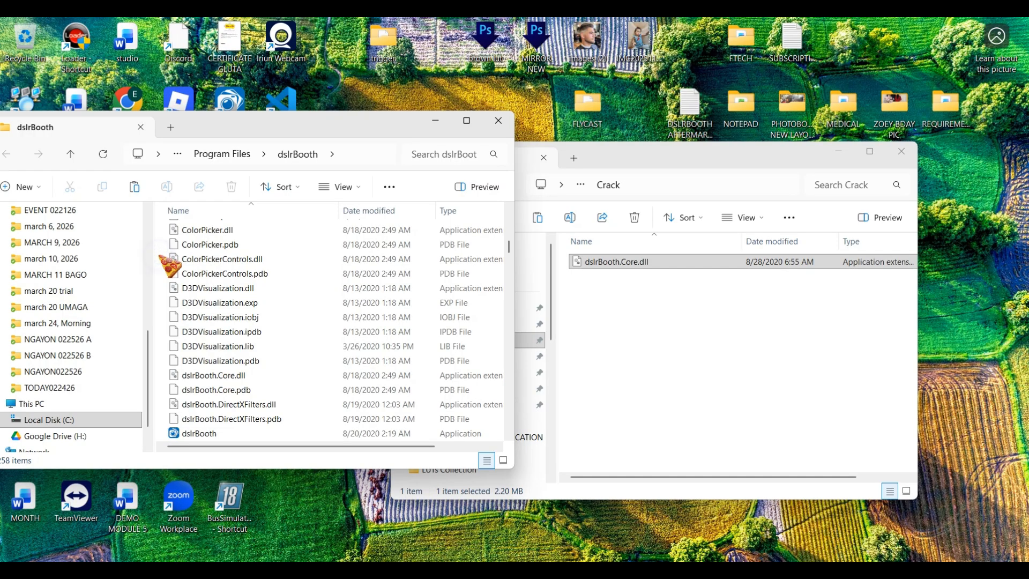
right_click(171, 264)
click(182, 271)
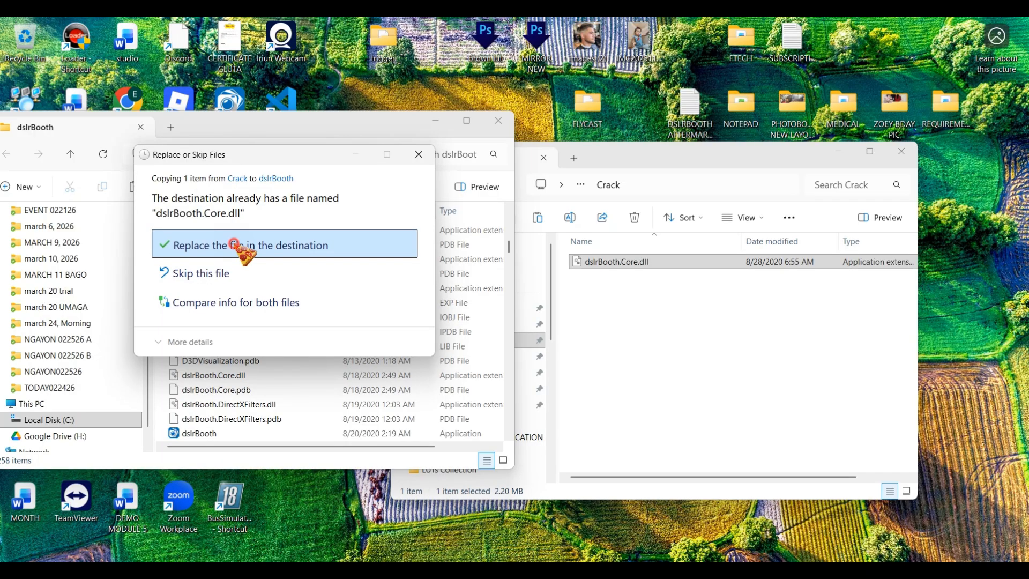
click(235, 245)
click(245, 239)
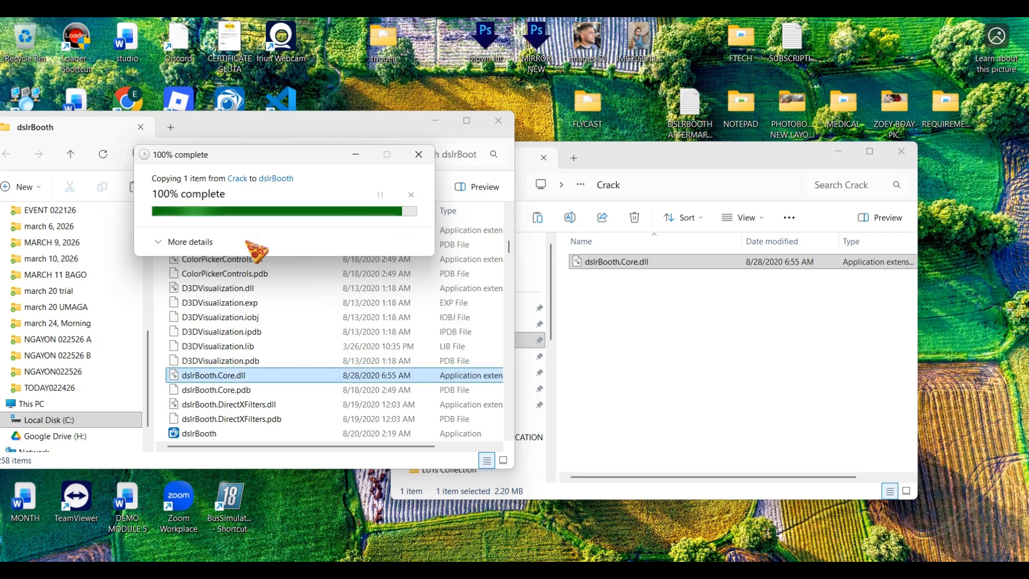
- Close the dslrBooth program folder window and the Crack folder window
key(F2)
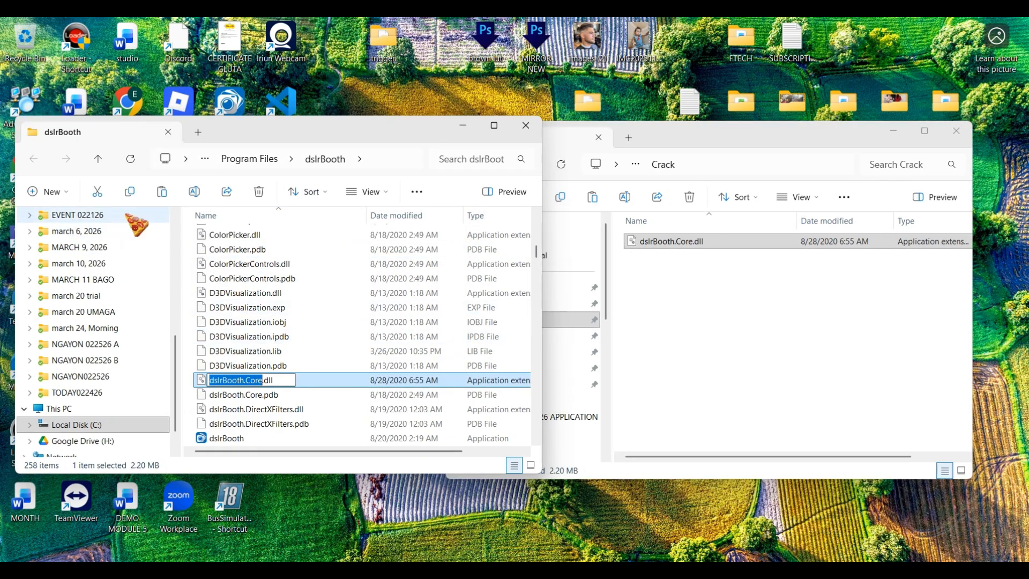
click(526, 126)
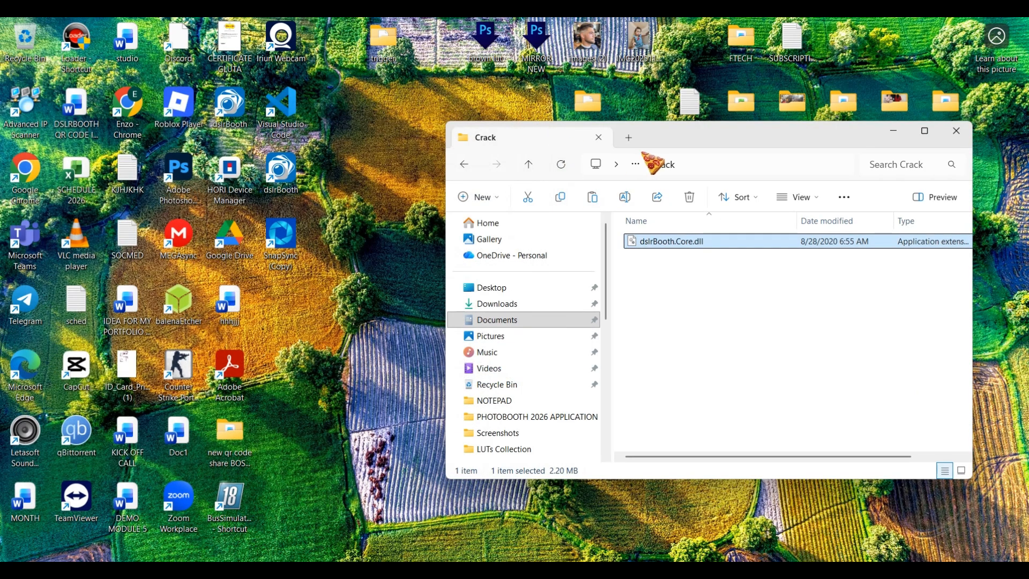
drag(731, 152, 627, 167)
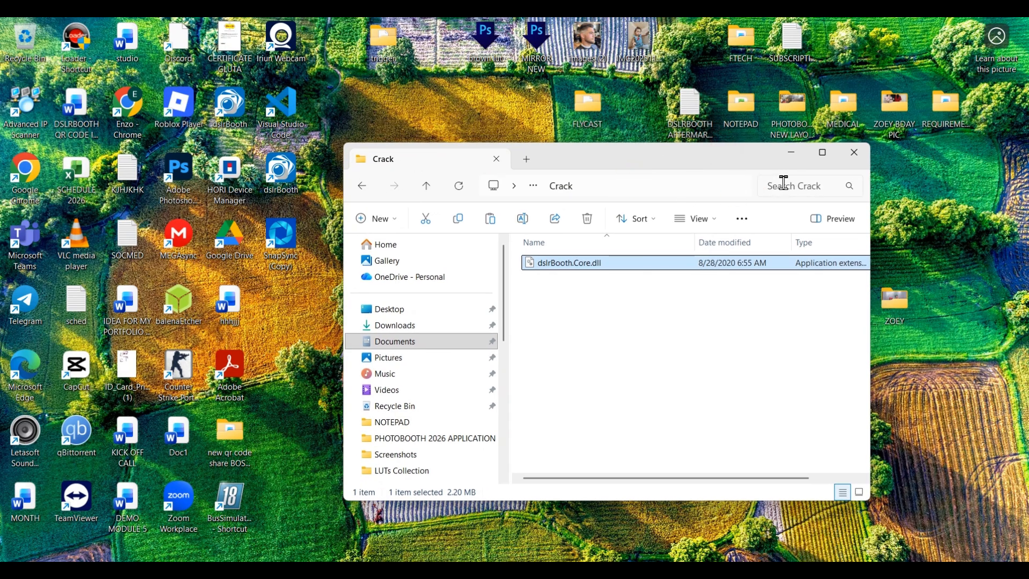
click(854, 154)
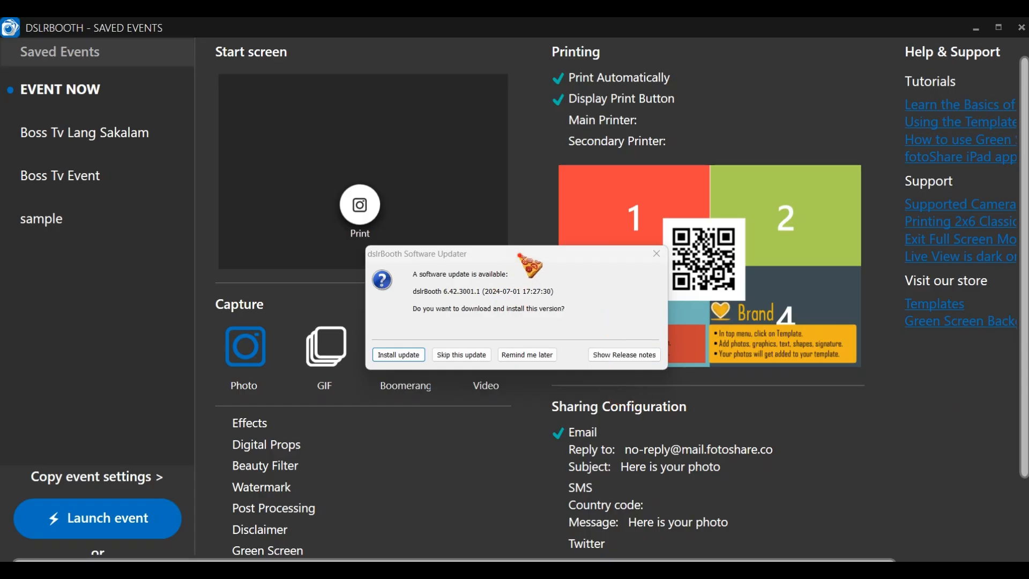
- Skip the offered dslrBooth 6.42.3001.1 software update
drag(520, 256, 531, 275)
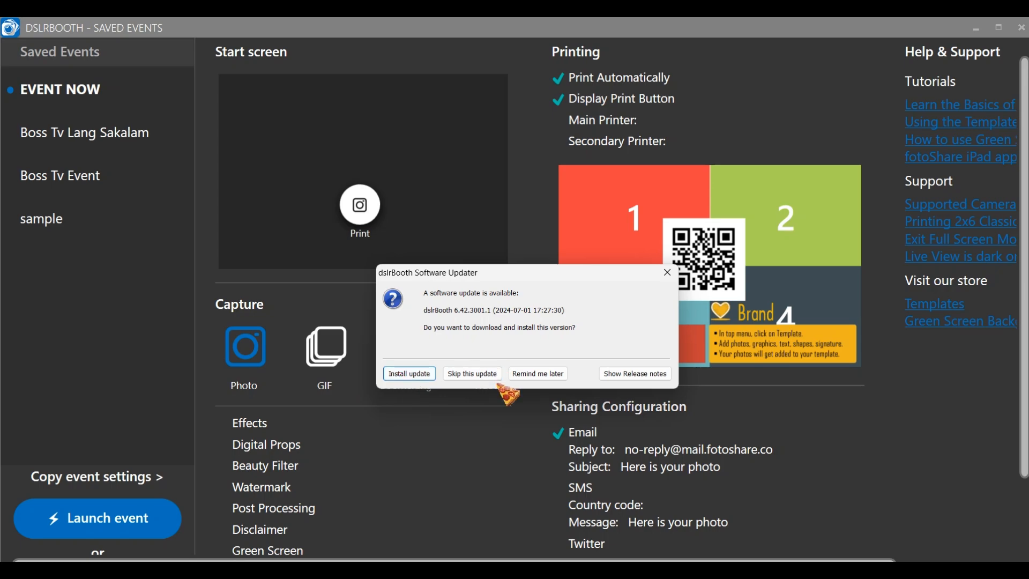
click(489, 374)
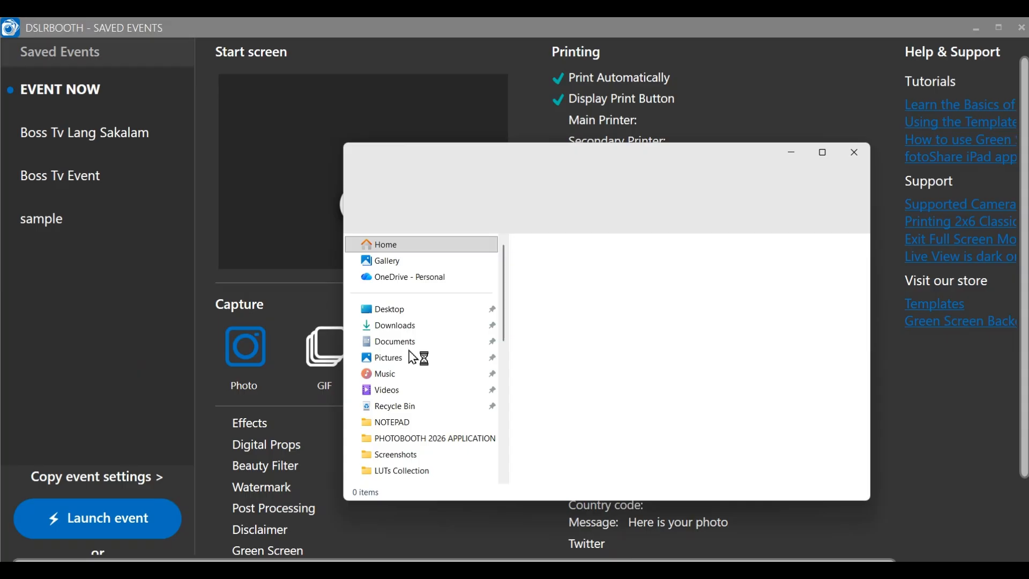
click(413, 358)
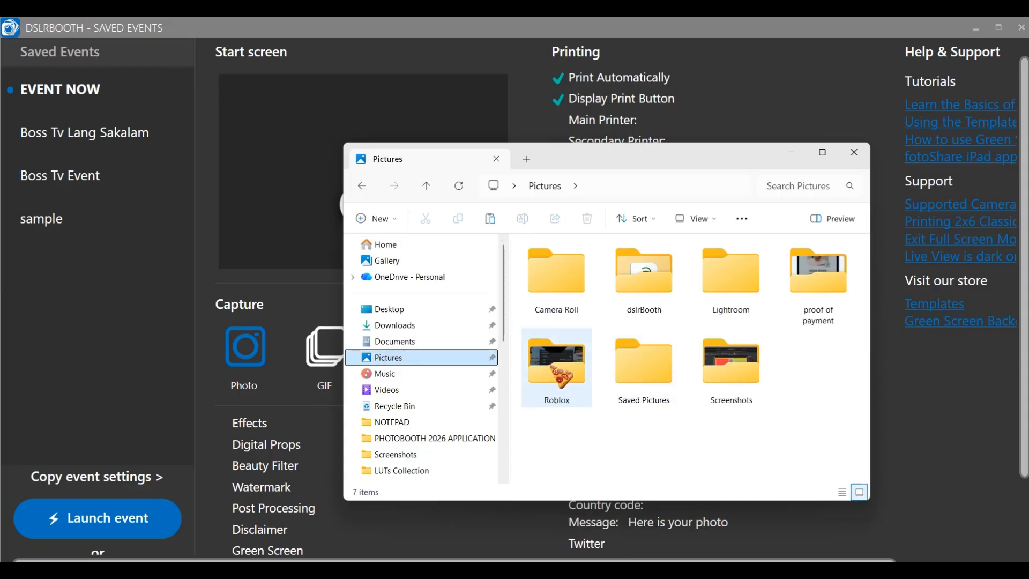
double_click(729, 367)
scroll(622, 423, down, 5)
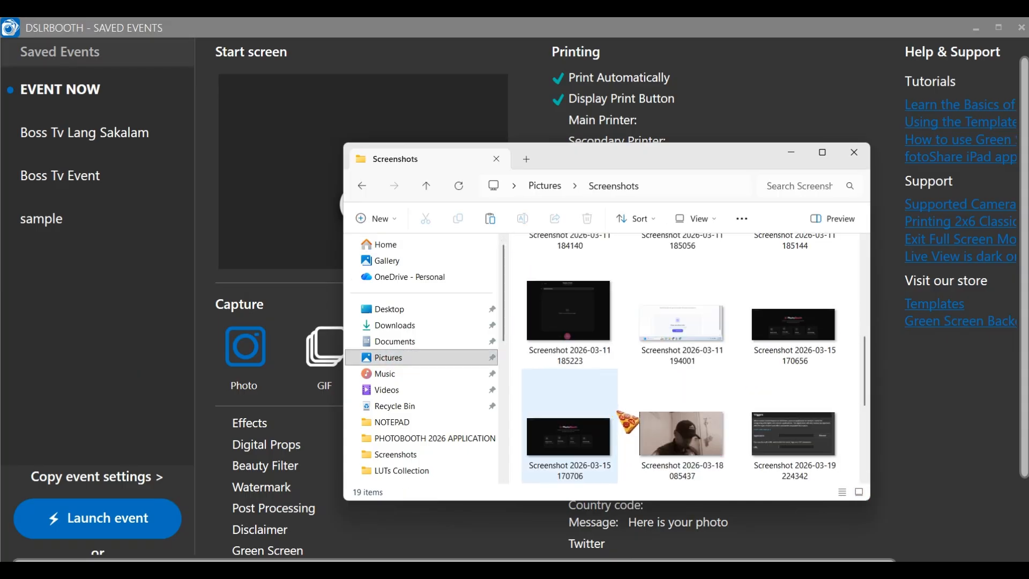
click(683, 340)
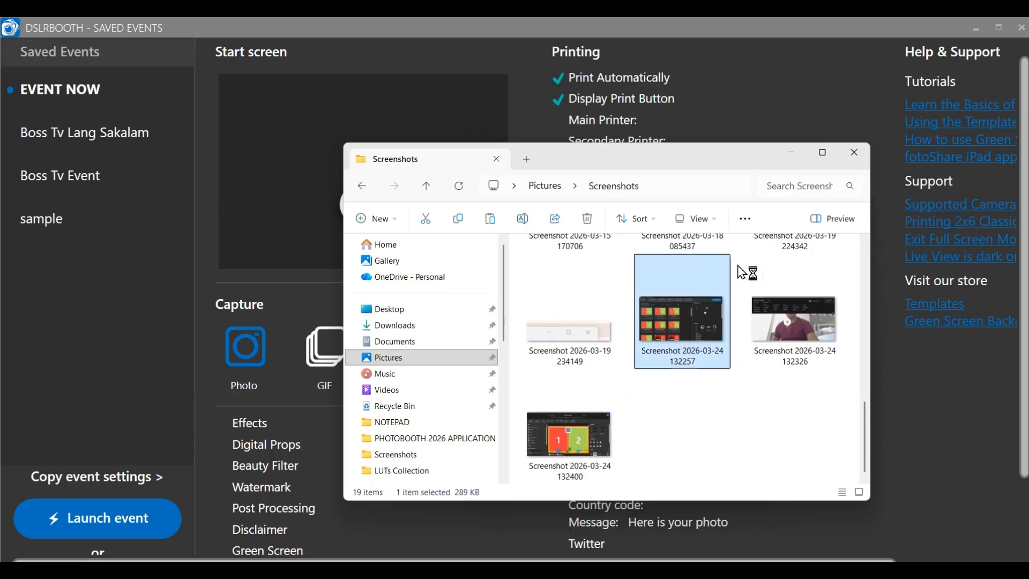
click(791, 153)
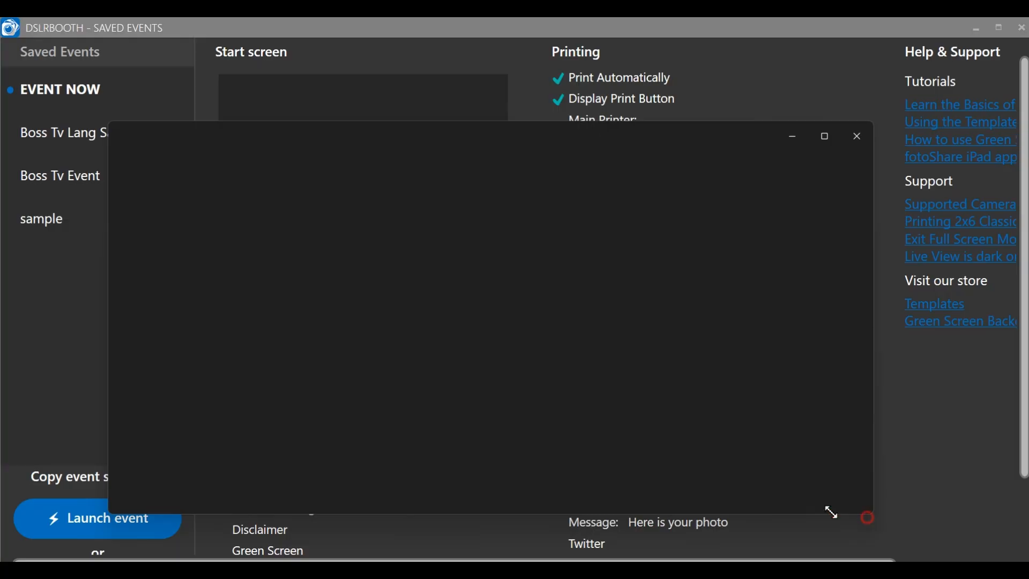
- Shrink and reposition the screenshot viewer to compare the newer version's saved events screen with the V6 one, and close the viewer
drag(868, 515, 733, 504)
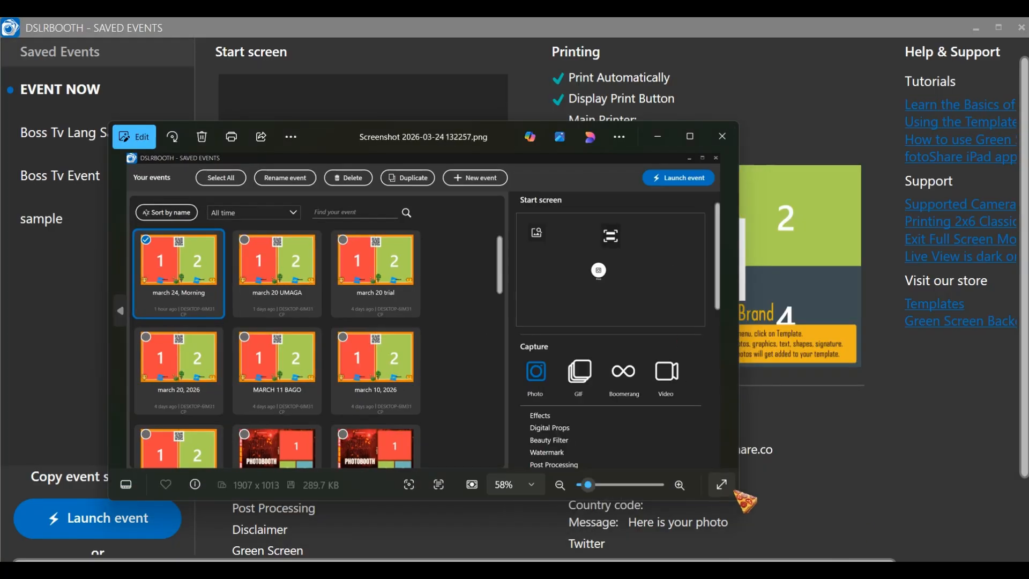
drag(473, 135, 673, 151)
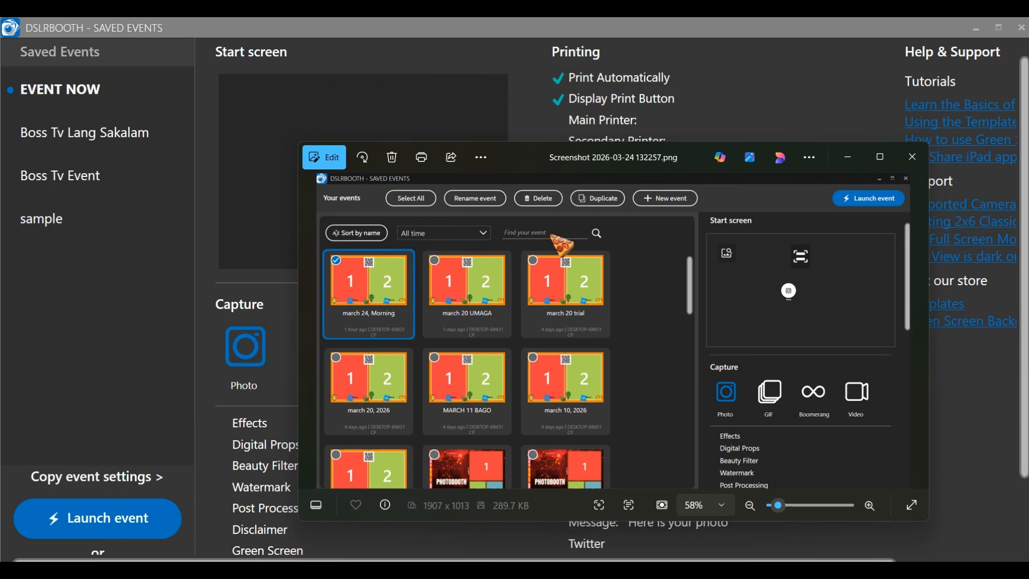
mouse_move(556, 174)
mouse_down()
mouse_move(745, 429)
mouse_move(750, 397)
mouse_move(560, 165)
mouse_up()
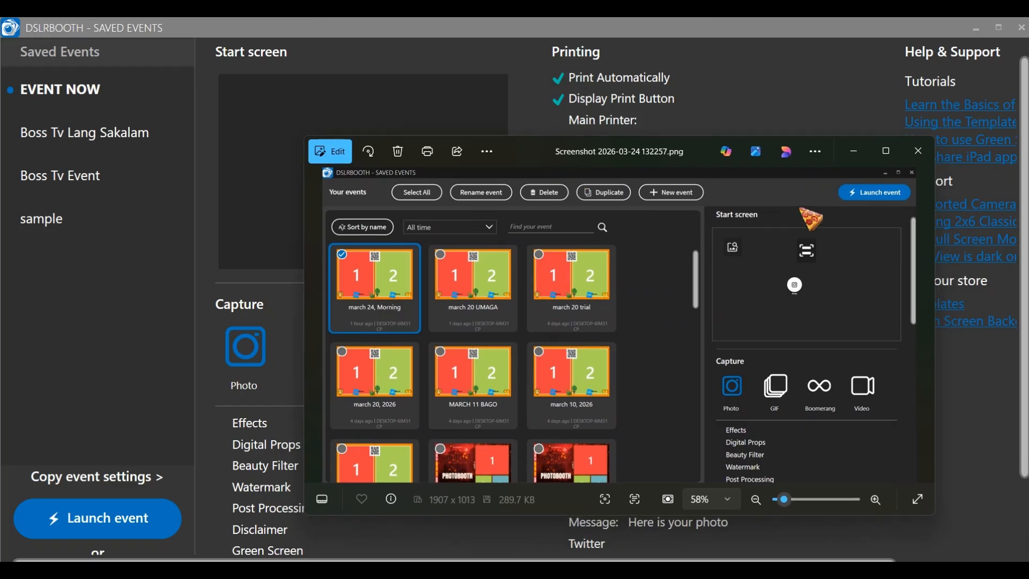
click(919, 152)
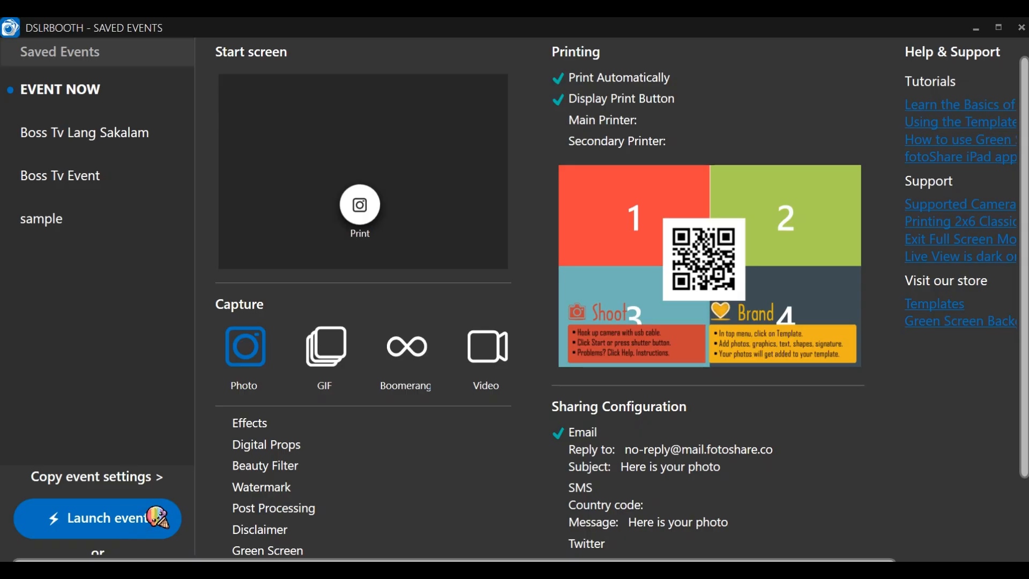
click(159, 518)
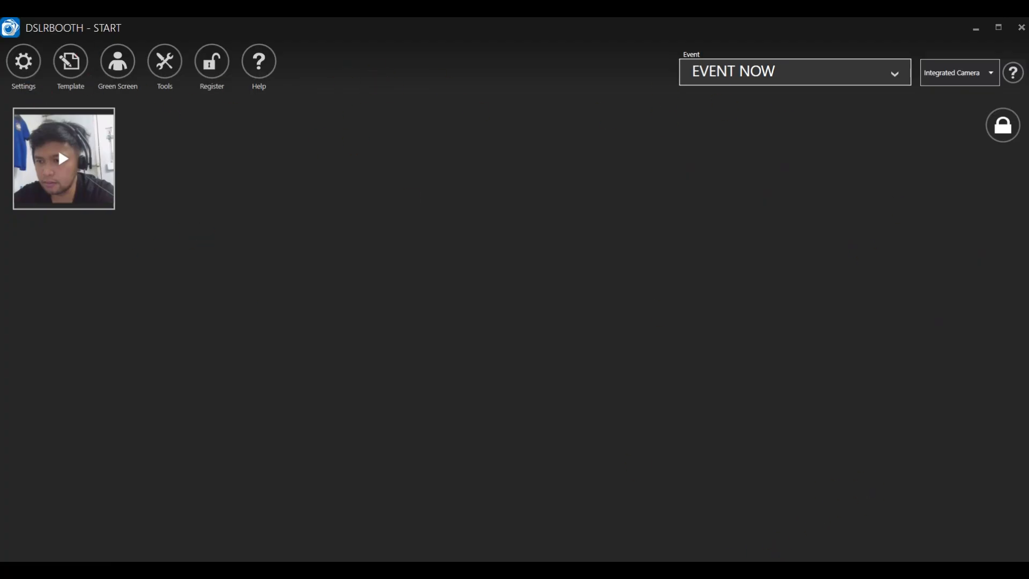
click(557, 571)
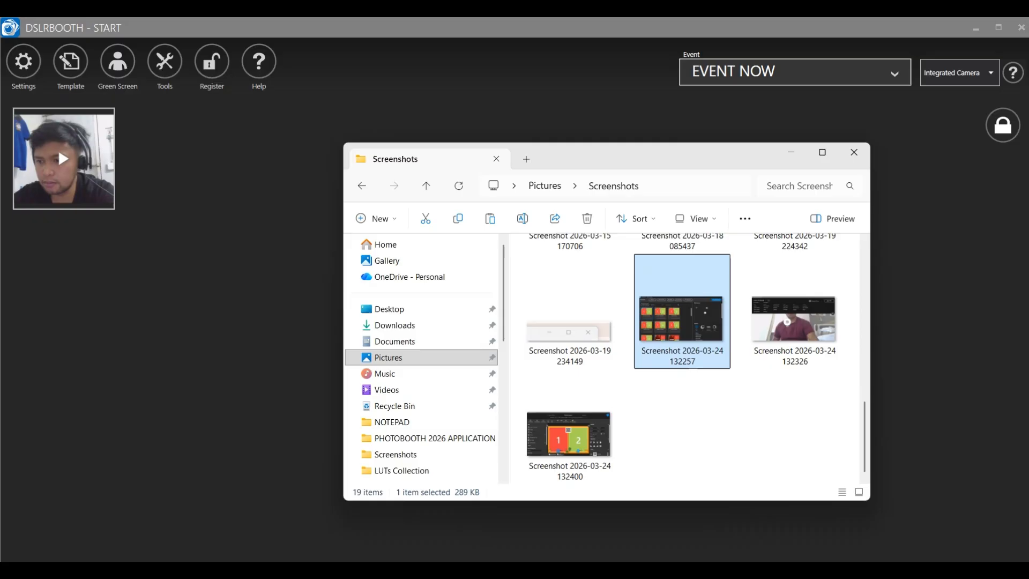
click(810, 344)
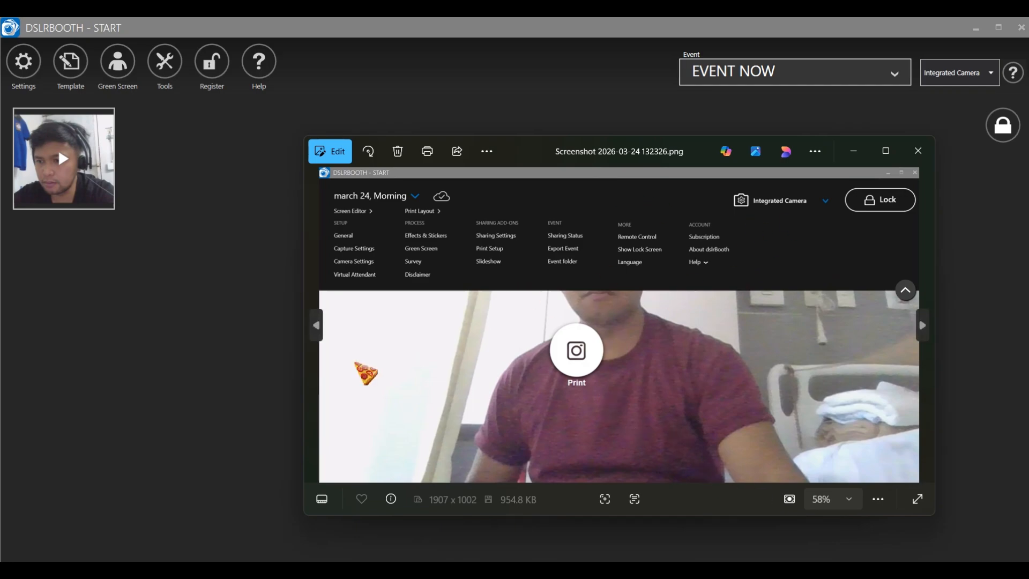
drag(544, 156, 544, 205)
click(788, 152)
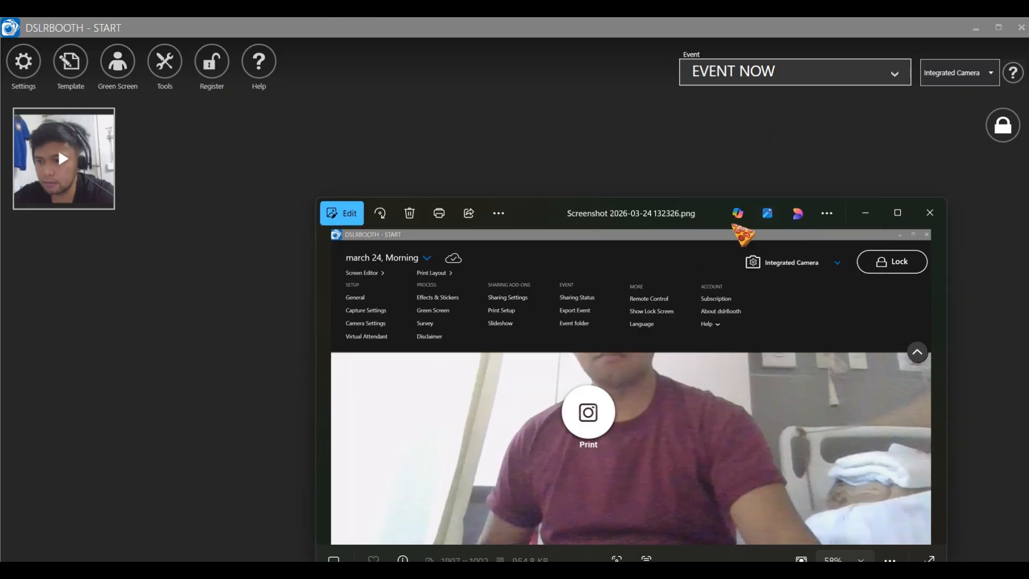
drag(667, 214, 635, 200)
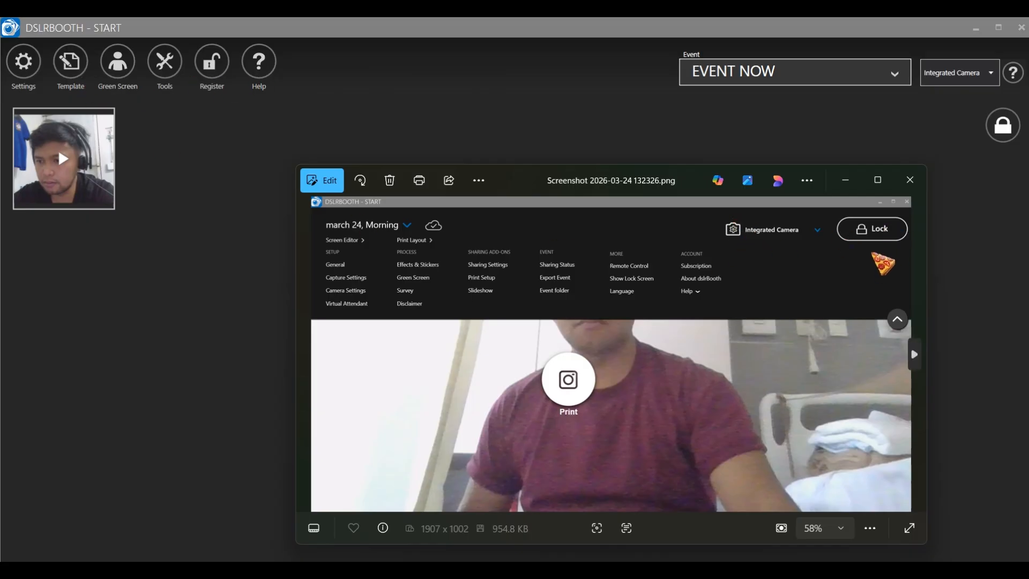
click(846, 182)
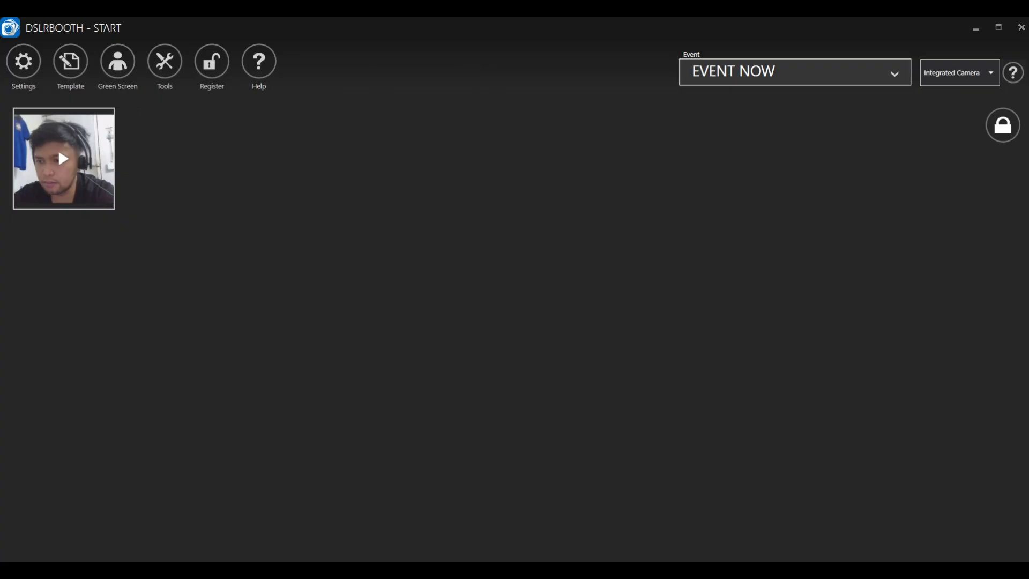
- Bring up the Notepad note "DSLRBOOTH V6 DSLRBOOTH INTERFACE TOUR", highlight its lines for reading, and minimize it
mouse_move(604, 558)
click(552, 528)
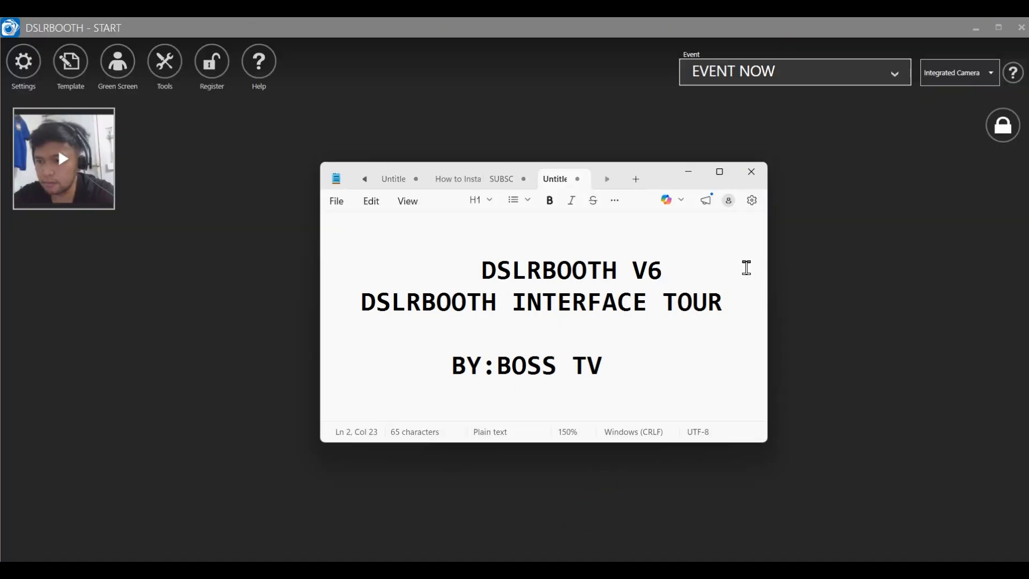
drag(505, 263, 674, 280)
drag(371, 304, 715, 304)
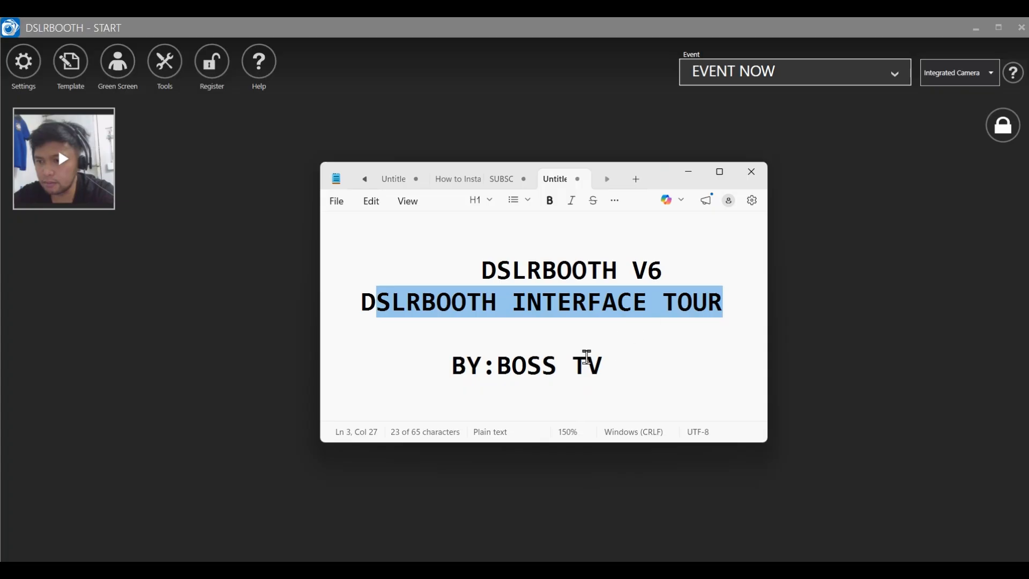
drag(512, 370, 587, 370)
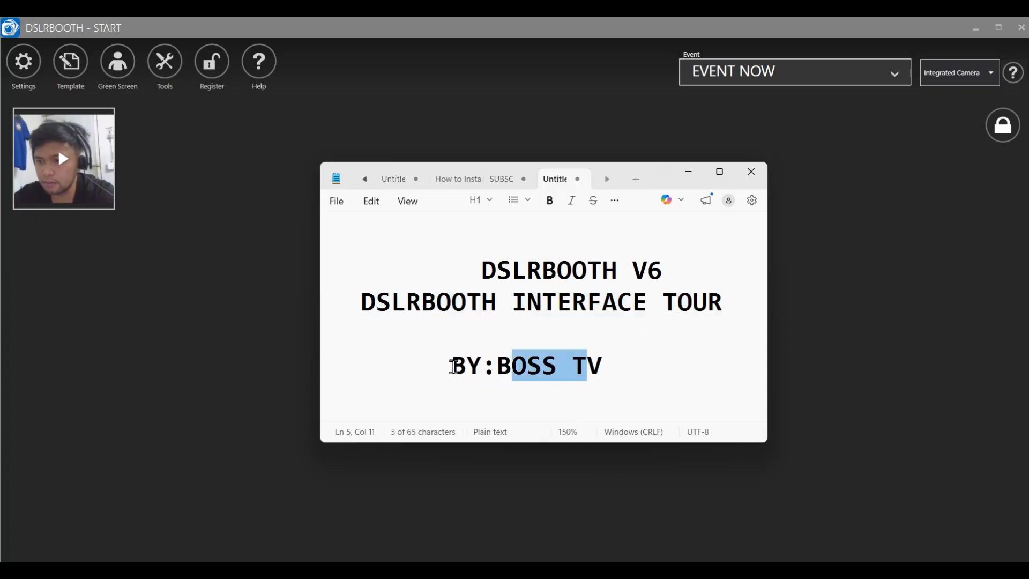
drag(453, 366, 643, 379)
click(677, 366)
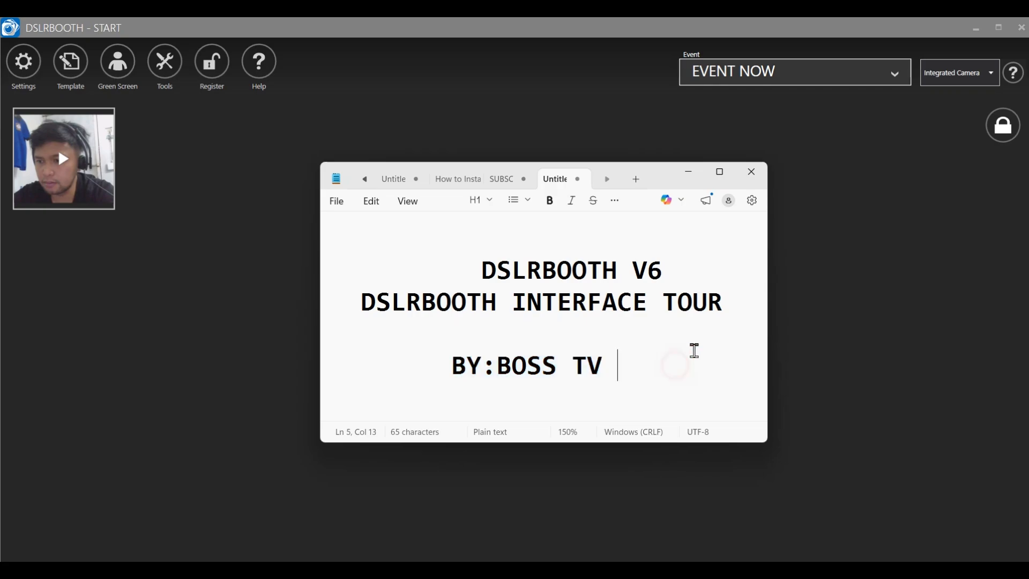
click(690, 175)
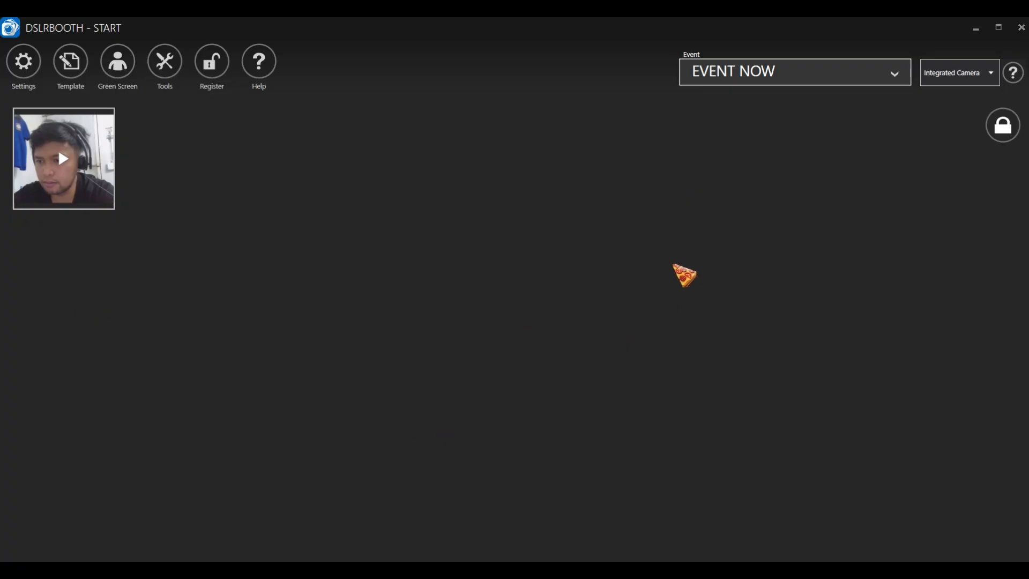
- Review the saved events and event options offered in the event selector, keeping EVENT NOW selected
click(802, 70)
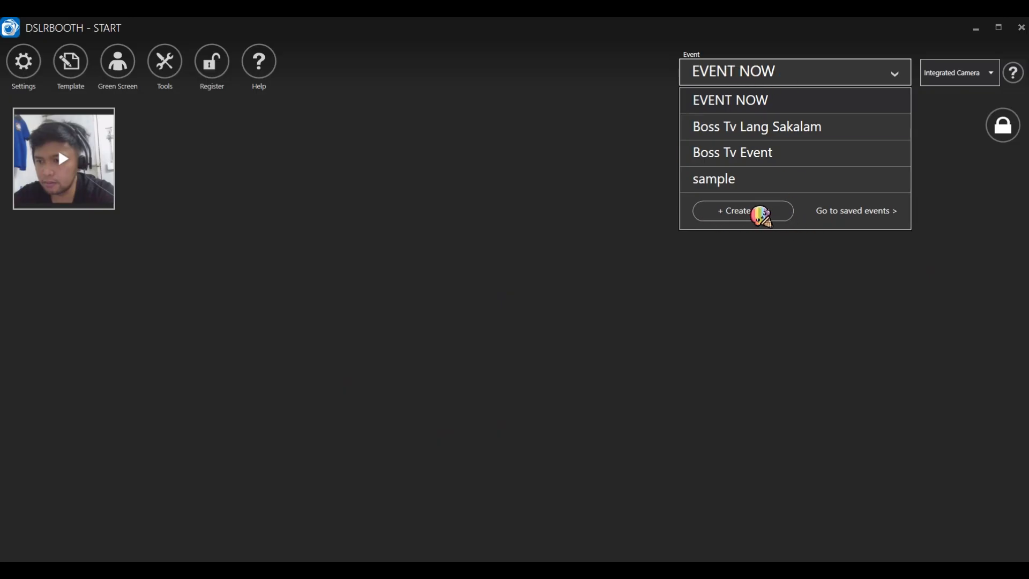
click(765, 71)
click(765, 71)
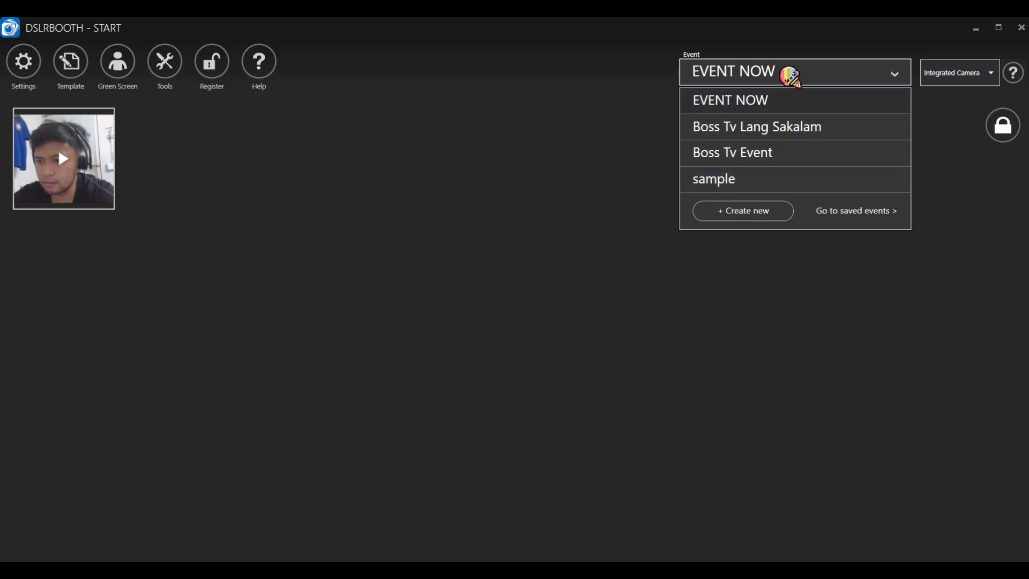
click(784, 69)
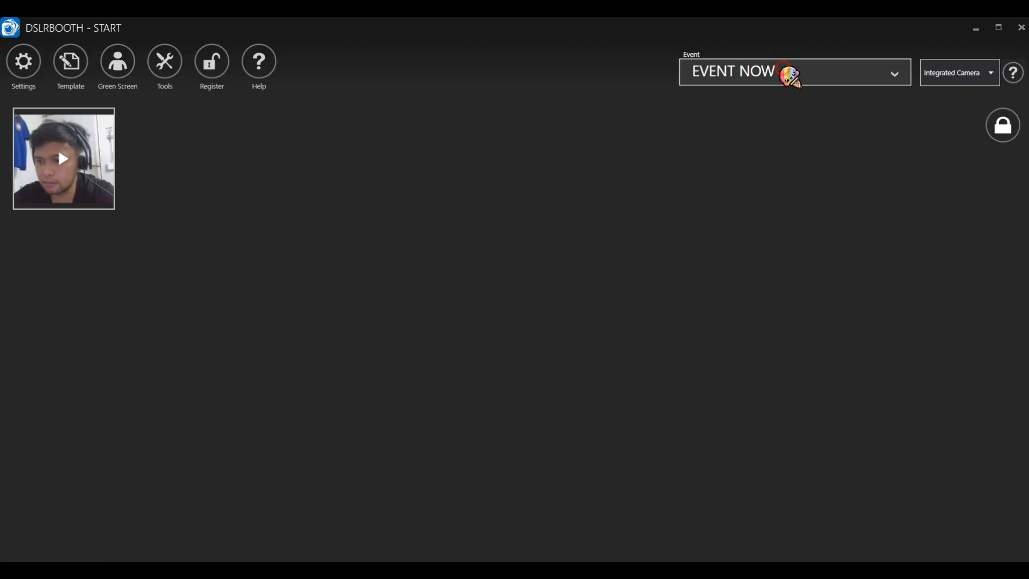
- Review the cameras available for the event, keeping Integrated Camera selected
click(959, 76)
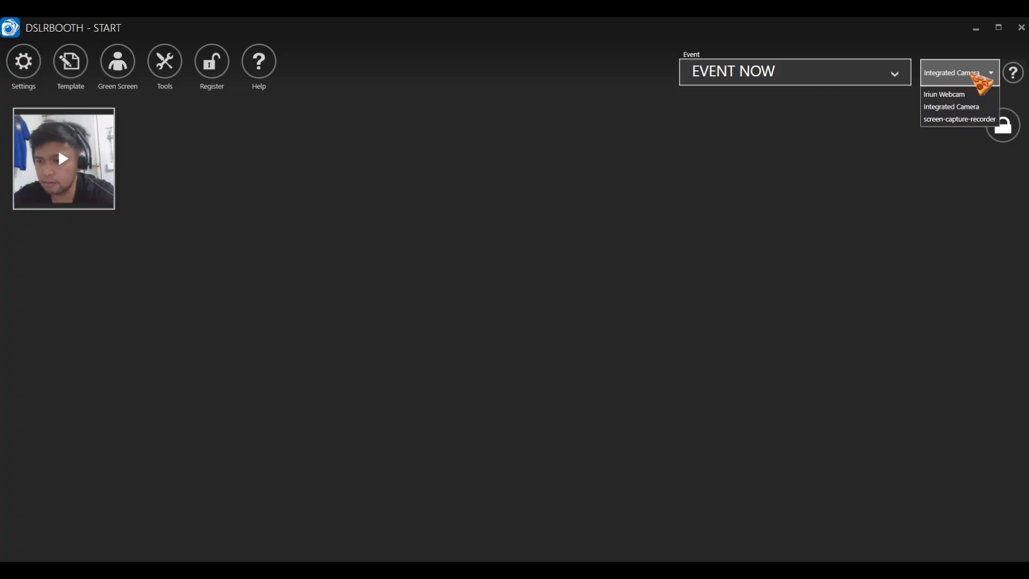
click(978, 75)
click(966, 75)
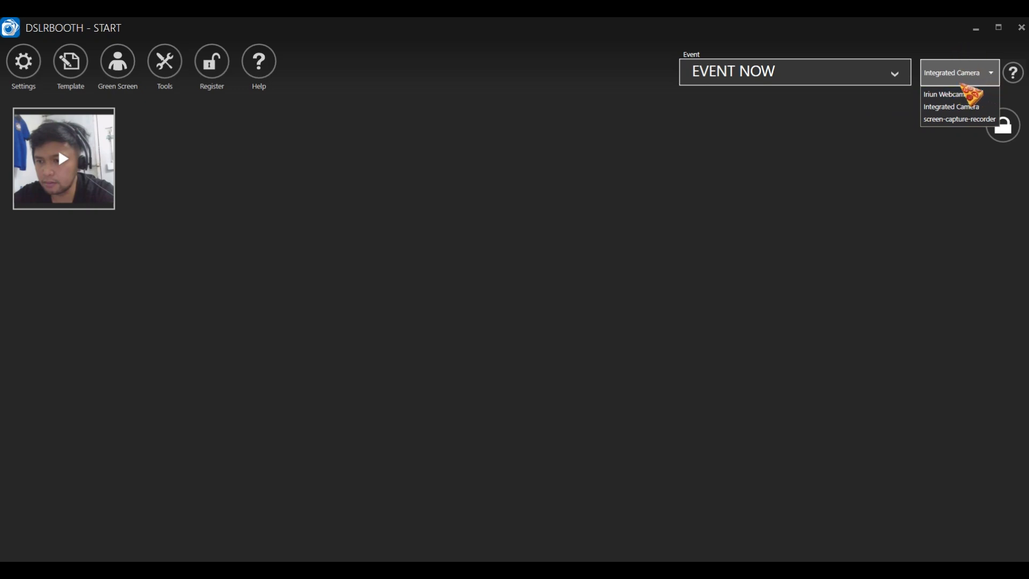
click(965, 78)
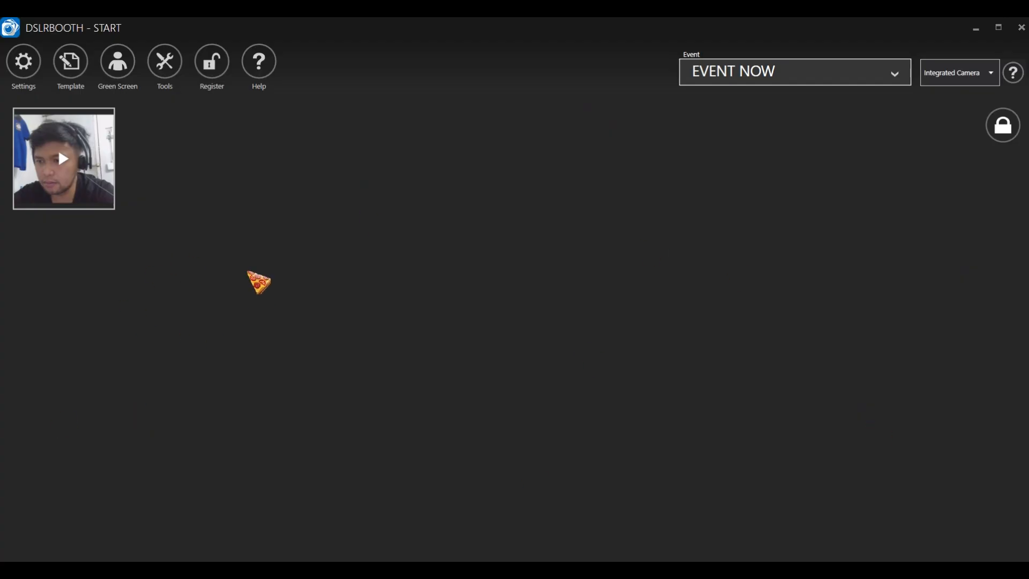
- View the EVENT NOW gallery, return to the start screen, and preview the photo capture countdown before cancelling the session
click(63, 169)
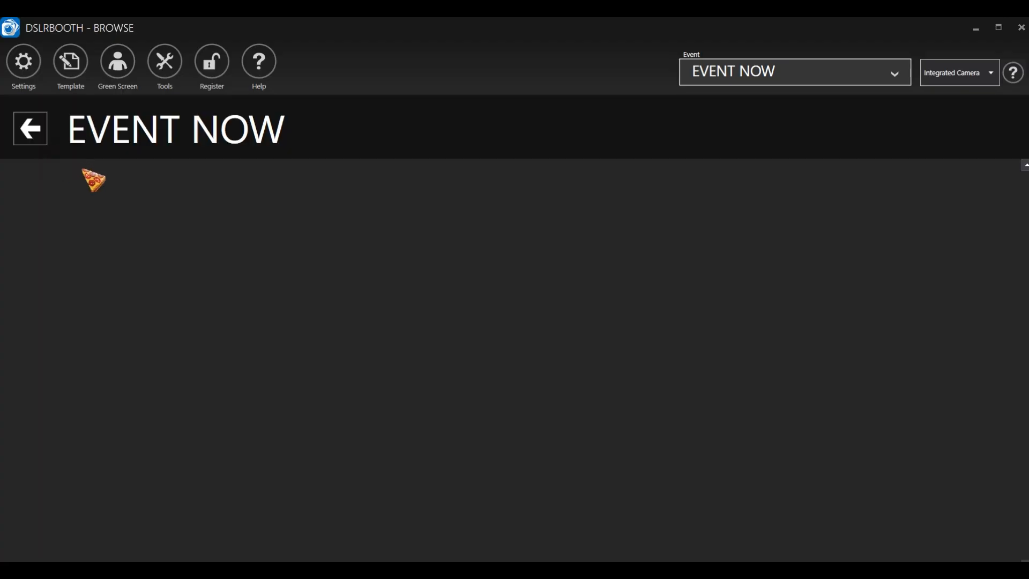
click(30, 131)
click(309, 218)
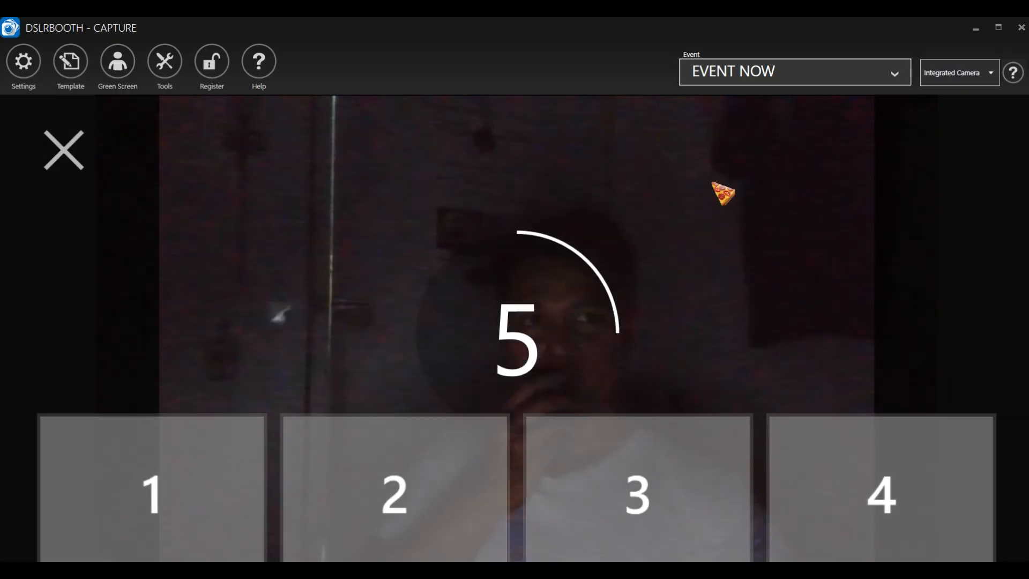
click(65, 153)
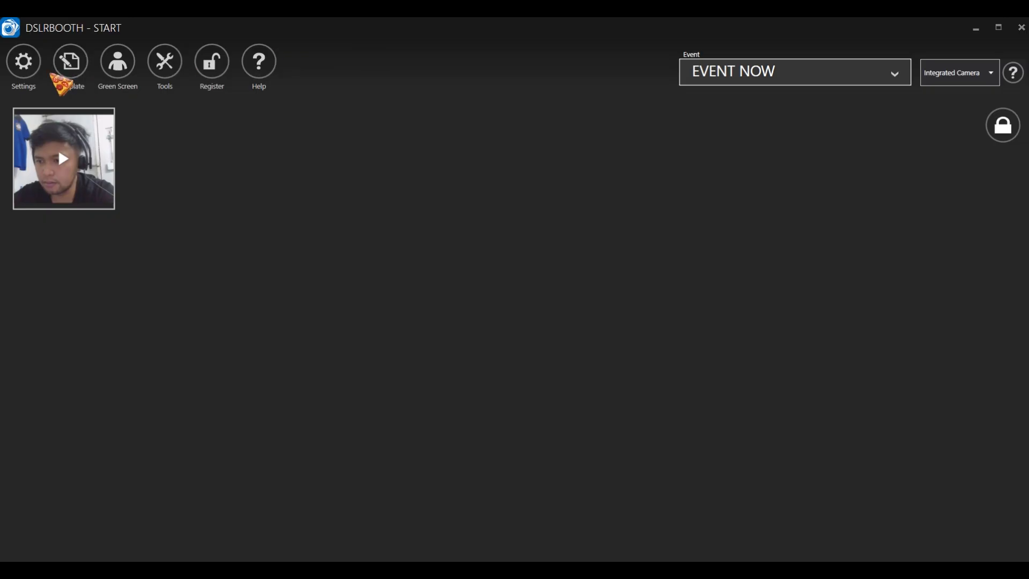
- Examine the Help options and the Register dialog's fields, closing both without entering anything
click(261, 58)
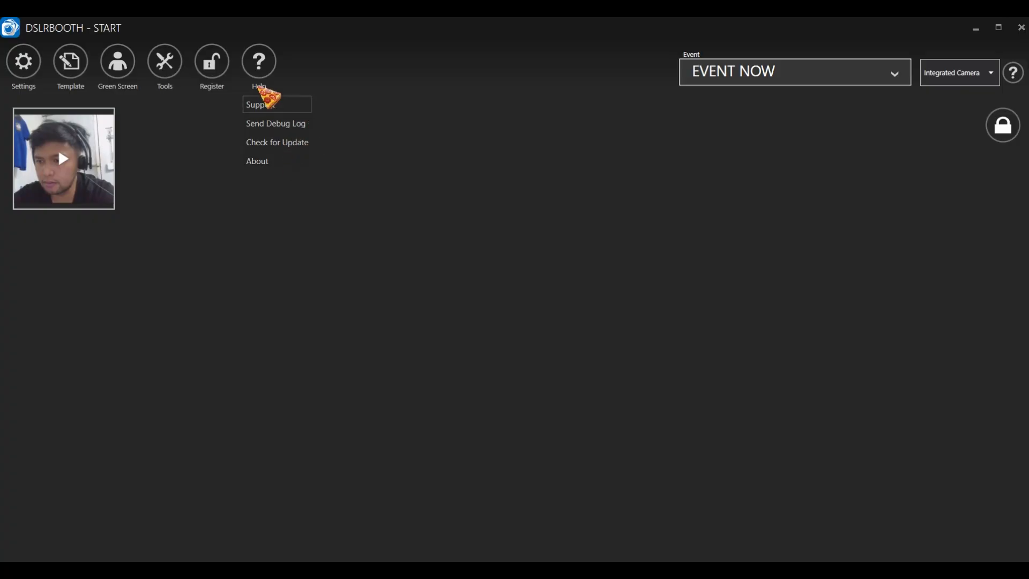
click(263, 59)
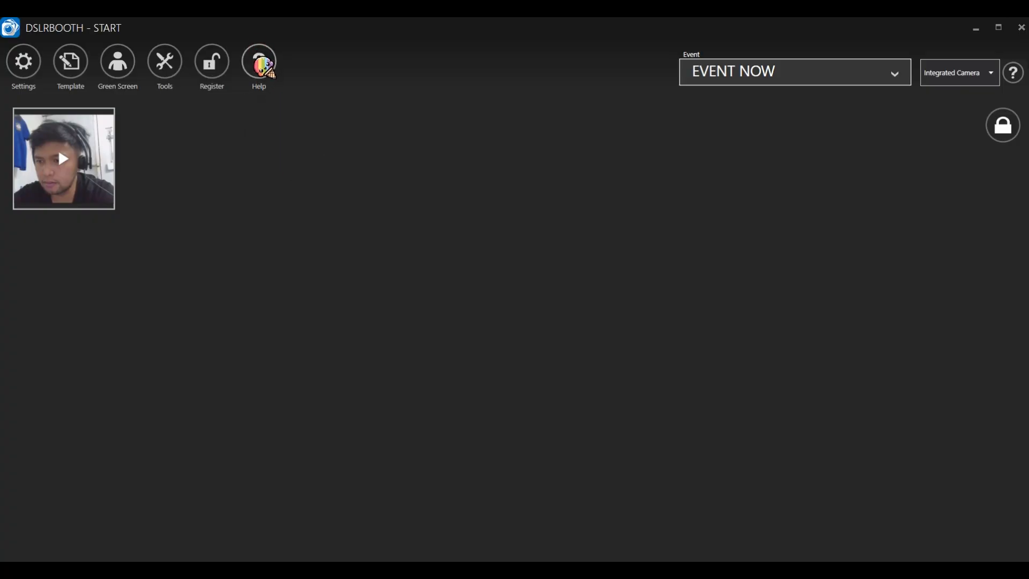
click(223, 54)
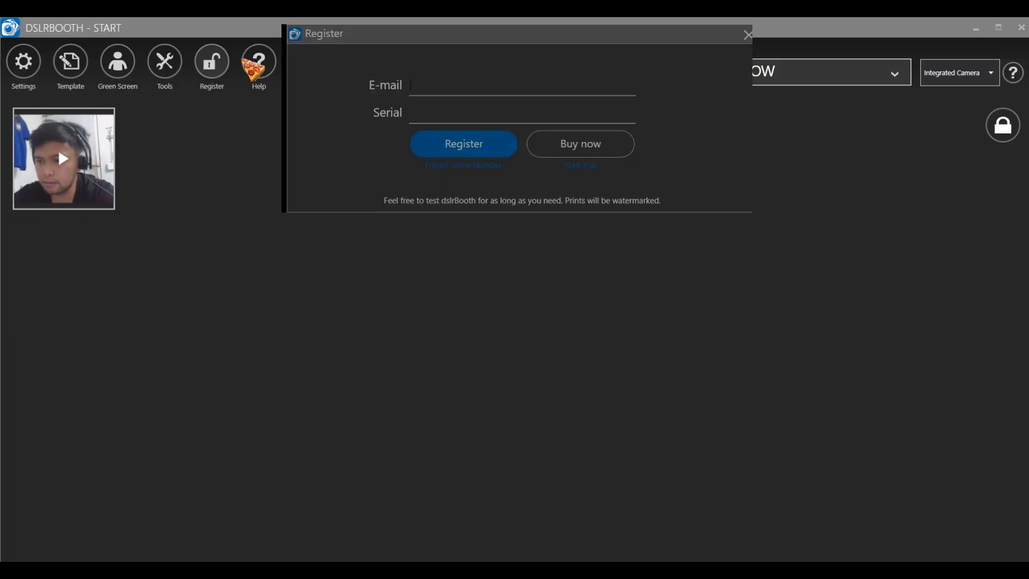
click(743, 35)
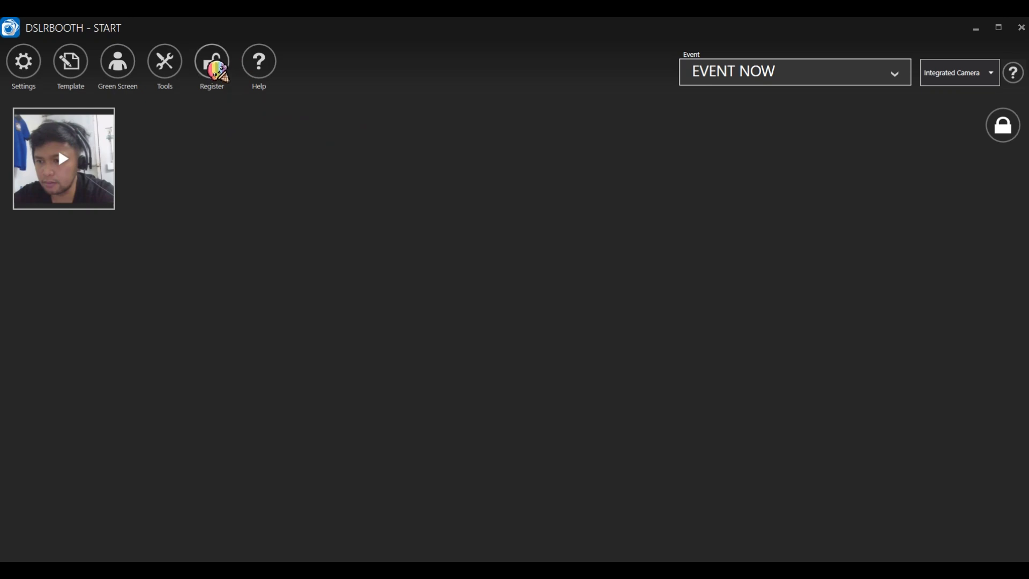
- Review the available Tools options and the Green Screen Settings window, and close that window without changes
click(170, 68)
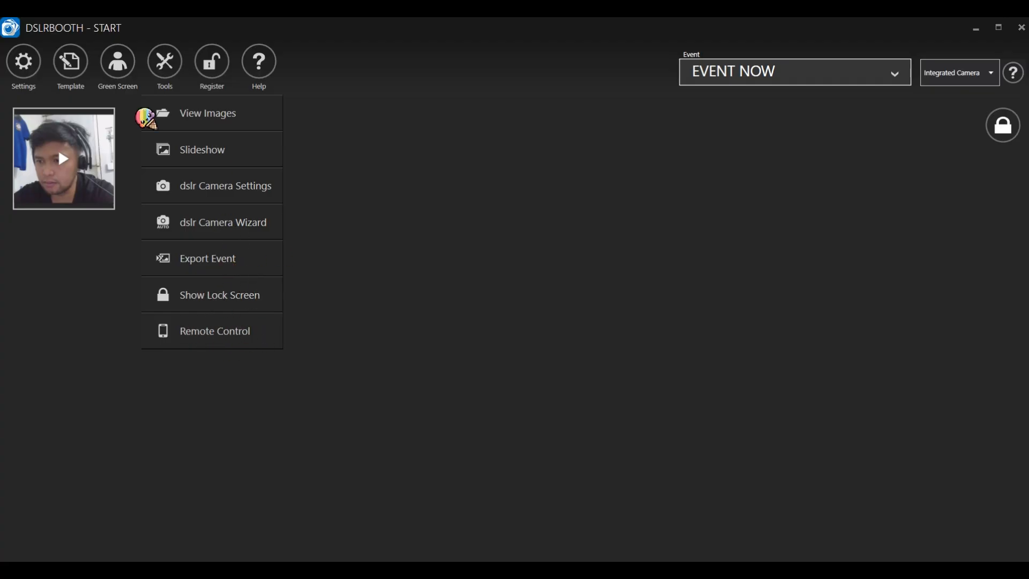
click(134, 69)
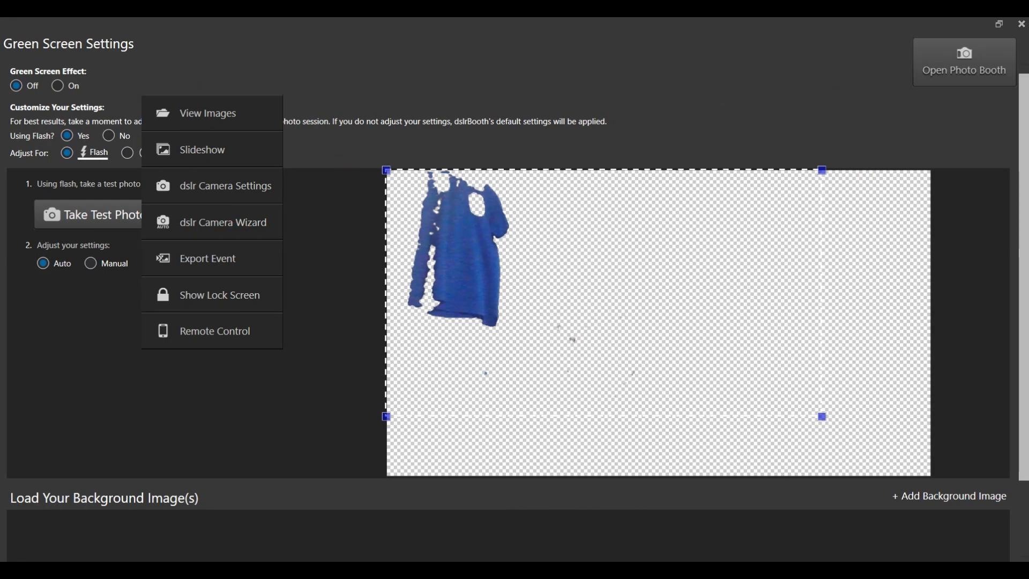
click(1021, 24)
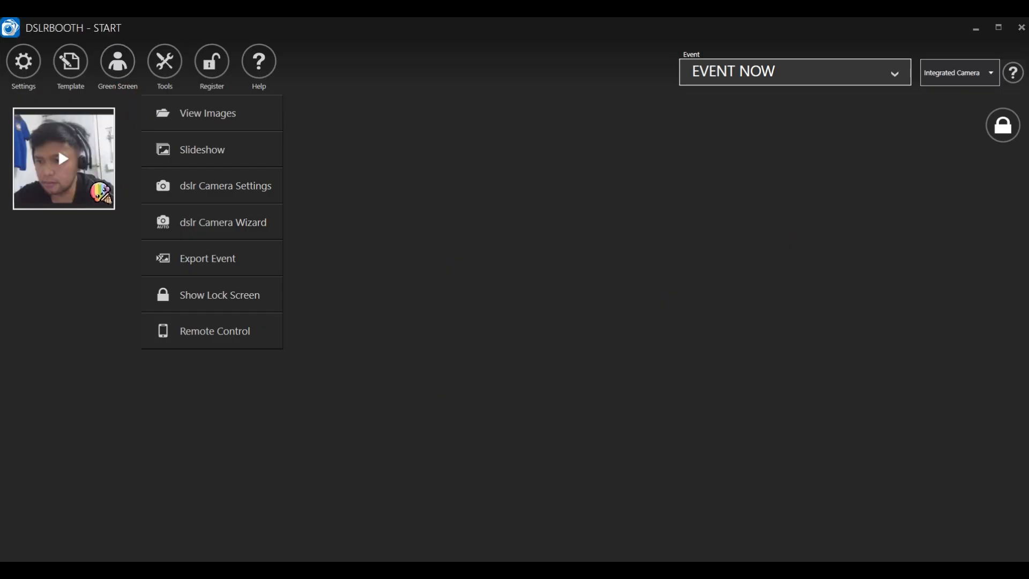
- Open the template editor and nudge the four photo placeholders, placing the lower-right Photo 2 at X 908, Y 590
click(85, 67)
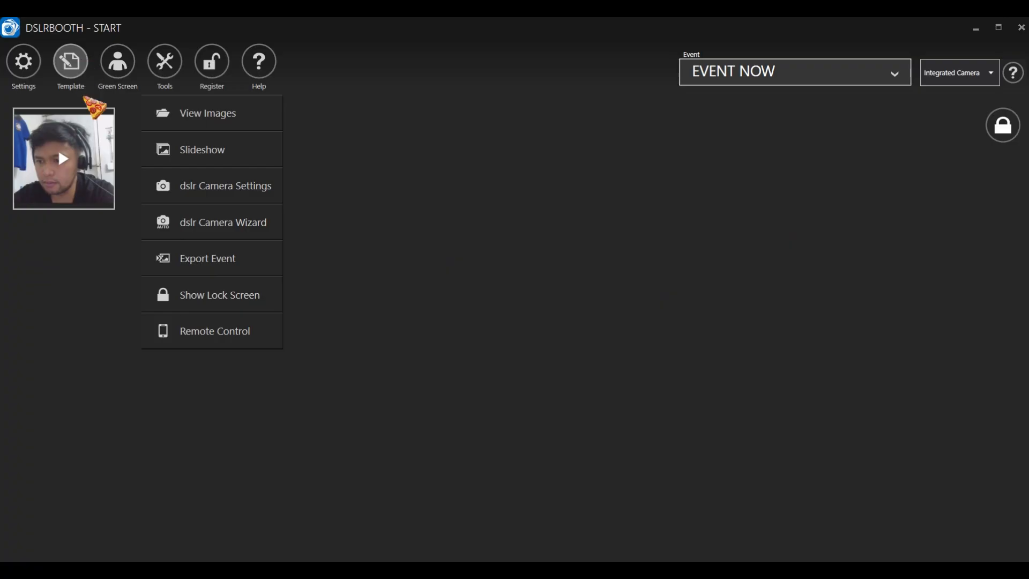
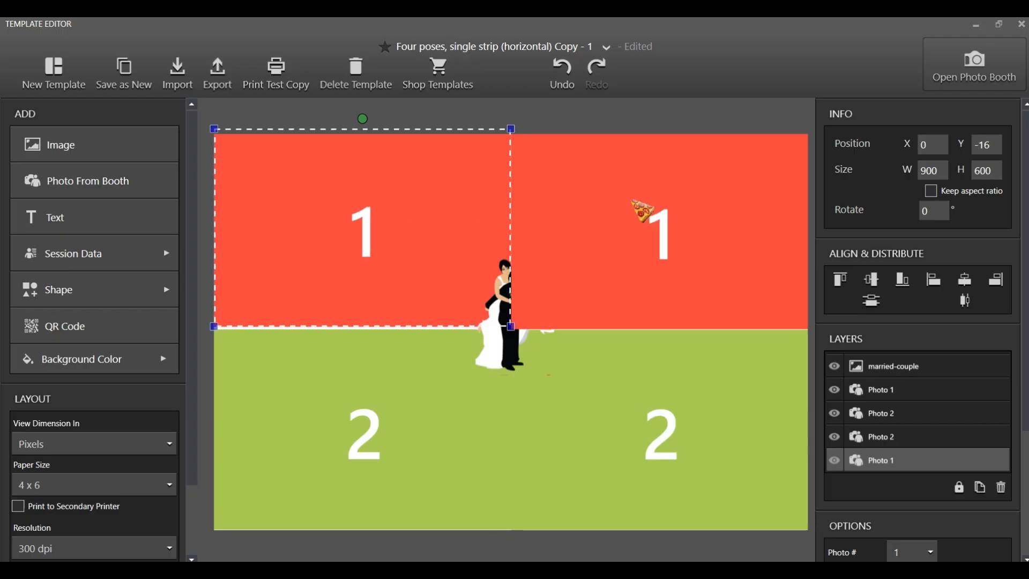
click(631, 198)
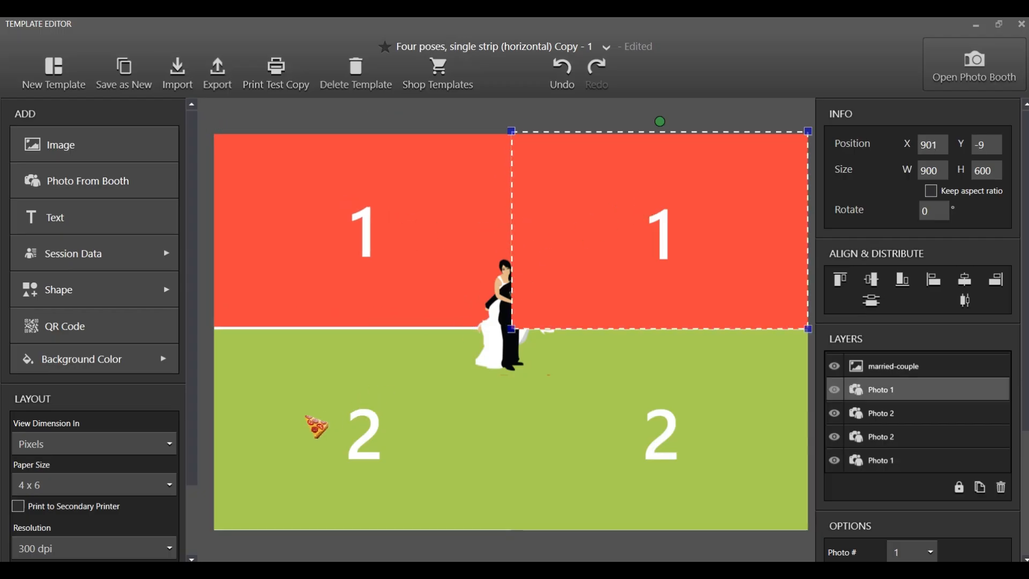
click(316, 426)
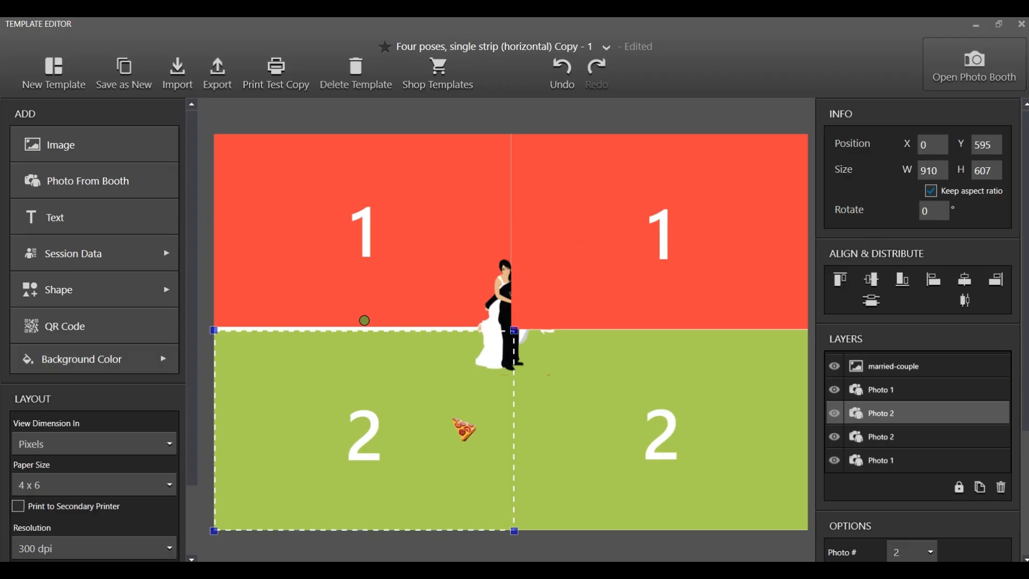
click(703, 399)
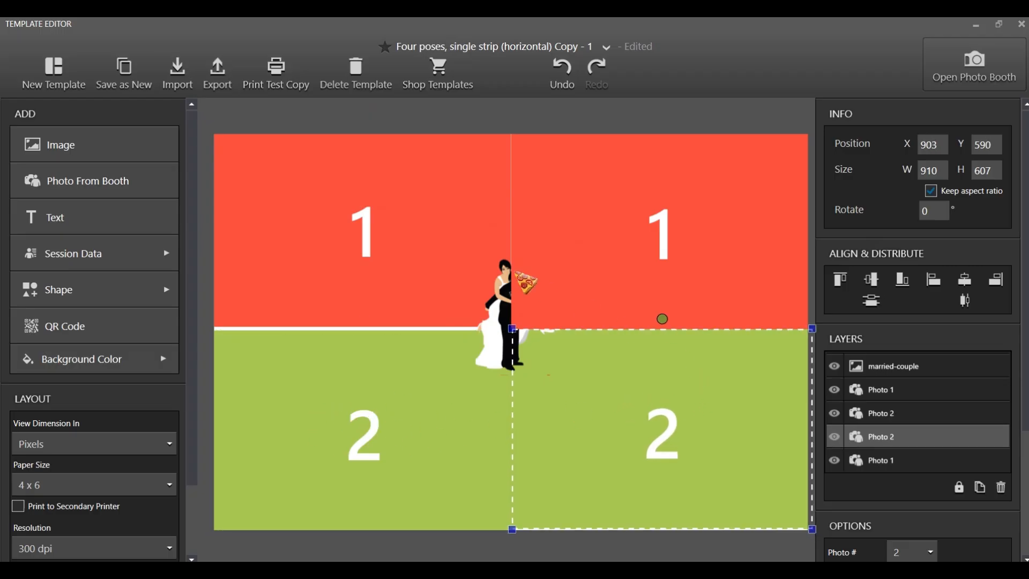
click(491, 237)
click(651, 235)
click(395, 400)
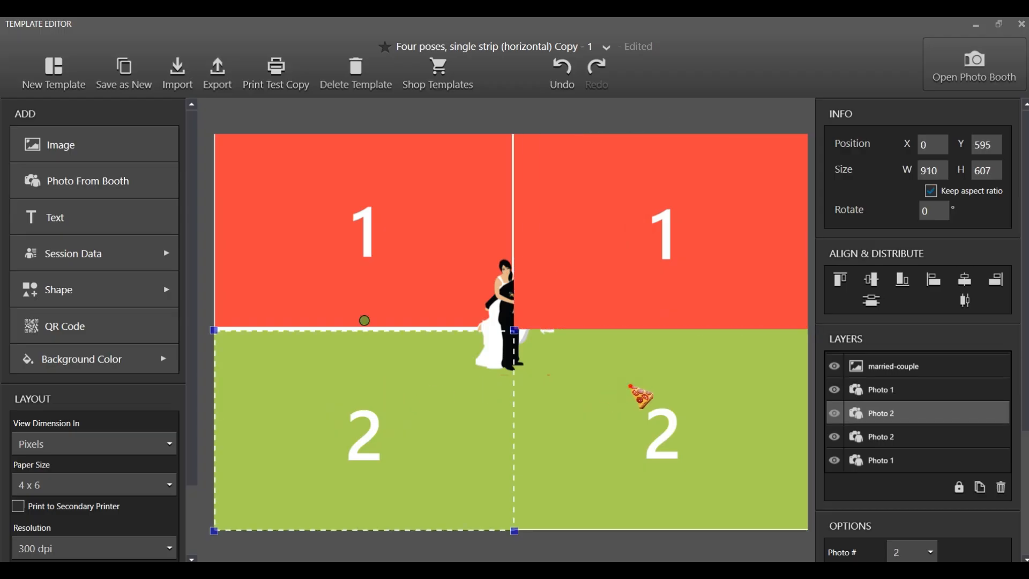
drag(639, 402, 640, 402)
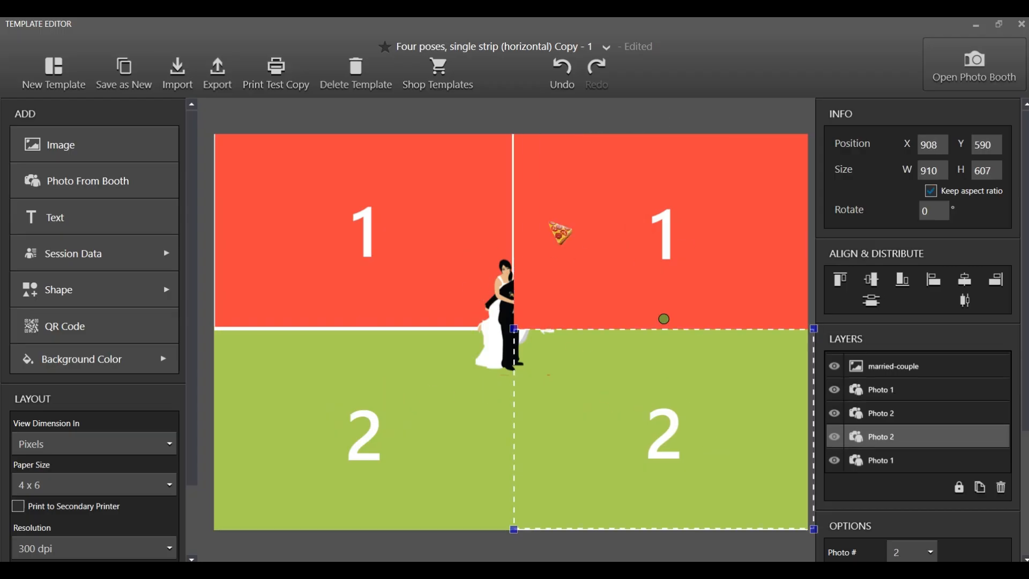
- Fine-tune the photo placeholders around the central gap, with upper-left Photo 1 at X 3, Y -16 and lower-left Photo 2 at X -3, Y 593
click(473, 224)
click(606, 220)
click(424, 383)
click(627, 400)
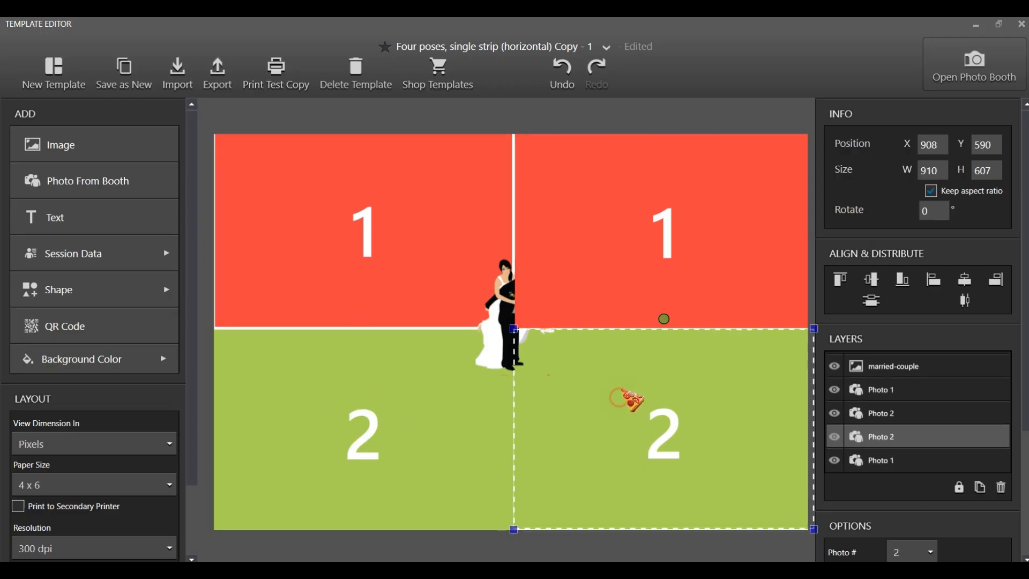
click(354, 174)
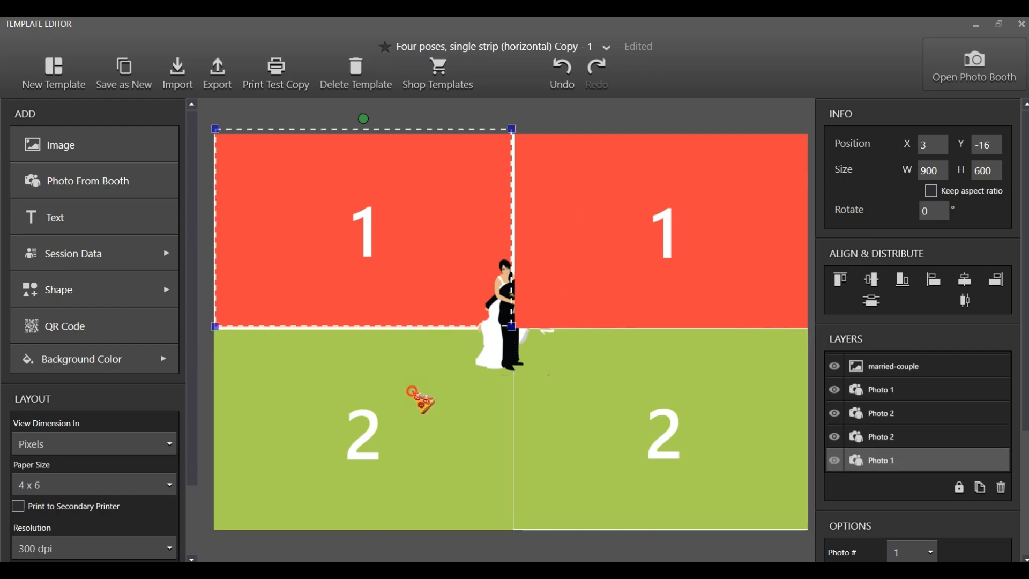
click(410, 391)
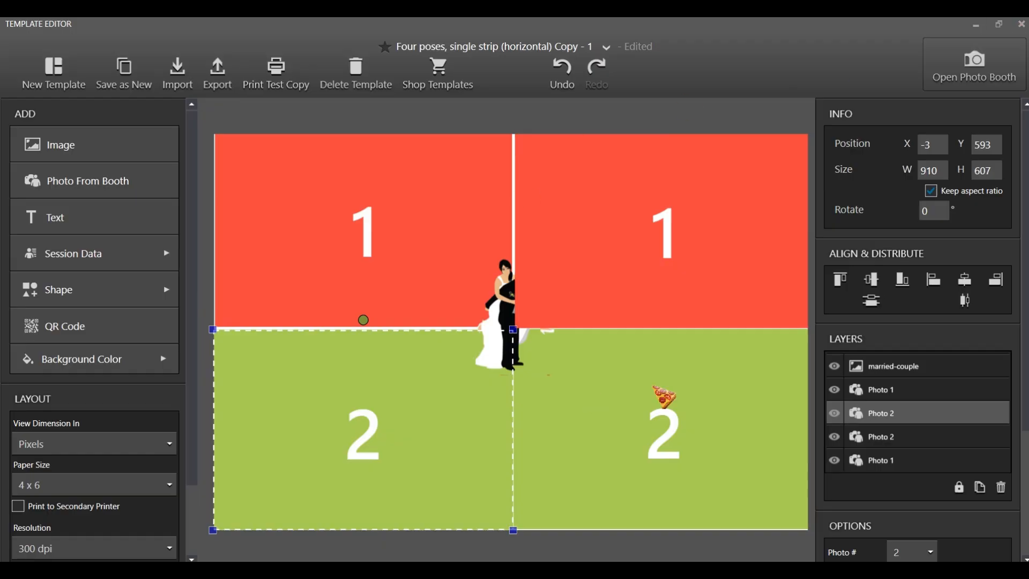
- Save the edited template, close the editor, and cancel the photo session started from the start screen
key(ctrl+s)
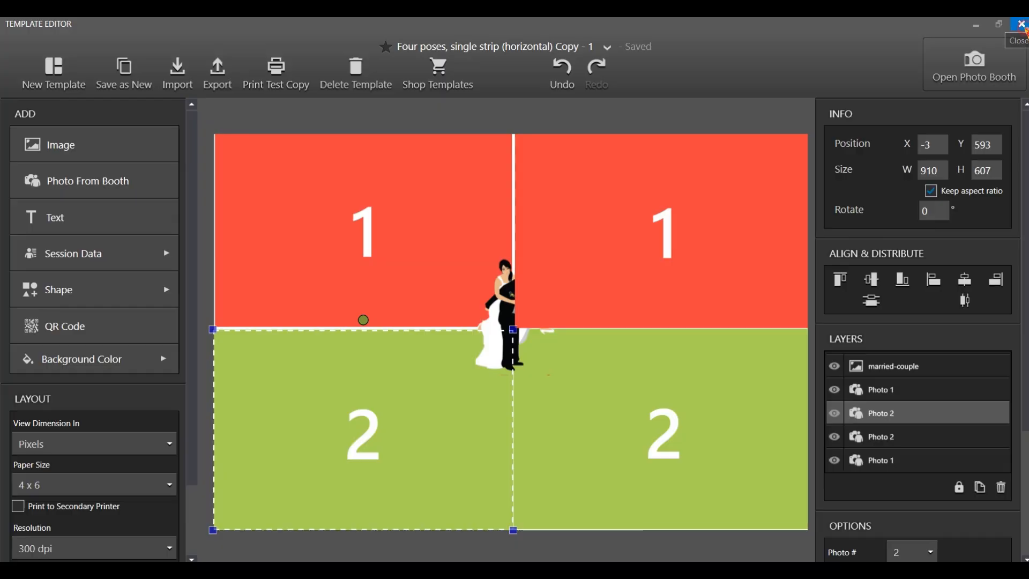
click(1022, 24)
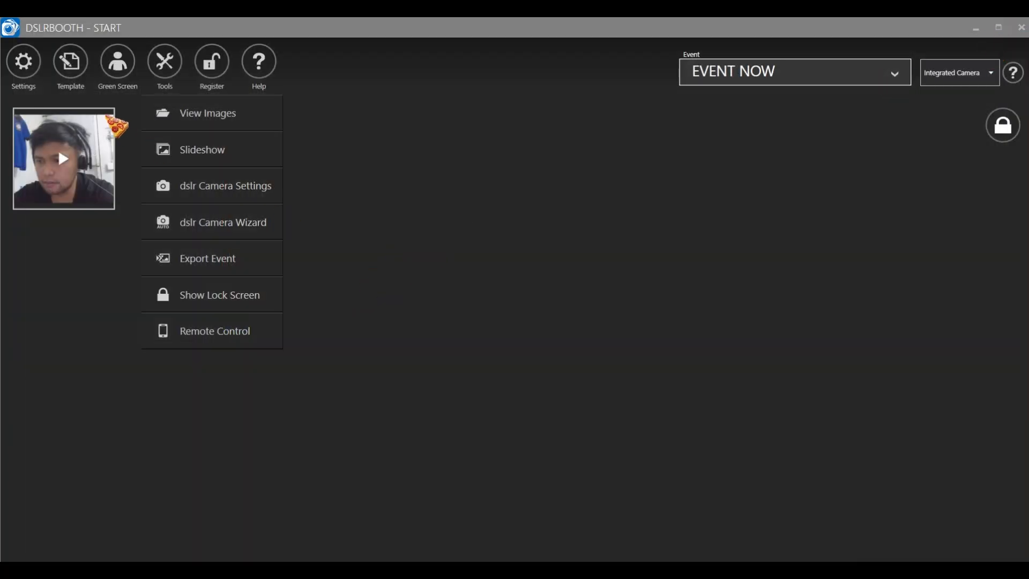
click(107, 118)
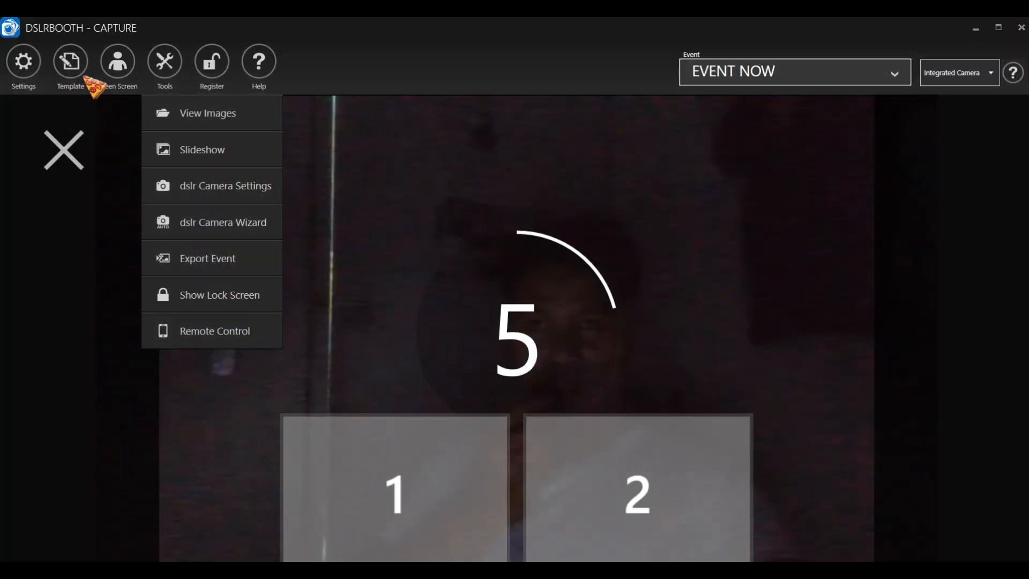
click(79, 148)
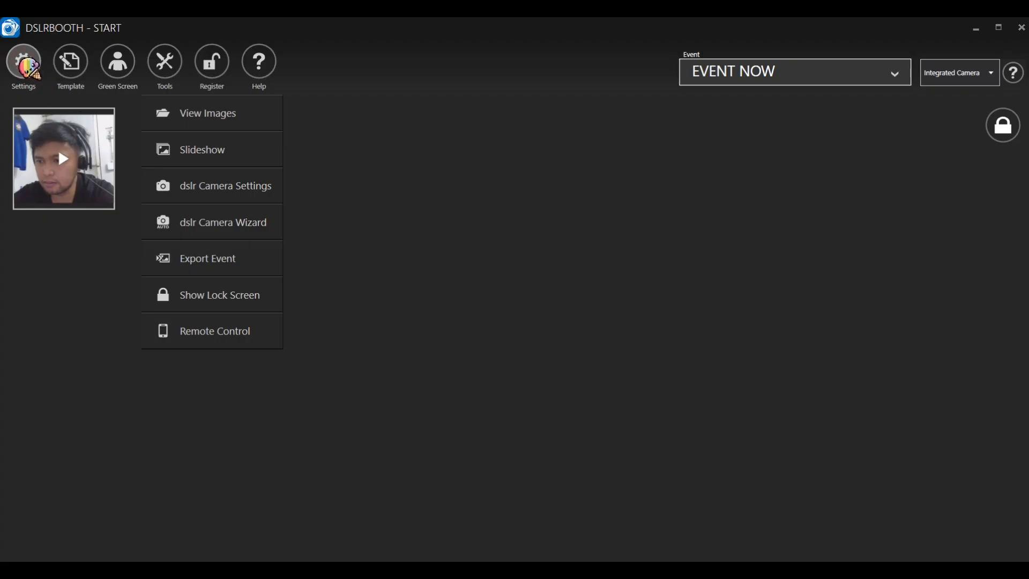
- Open Settings and examine the General section's sharing stats, including the Email and Print entries
click(30, 67)
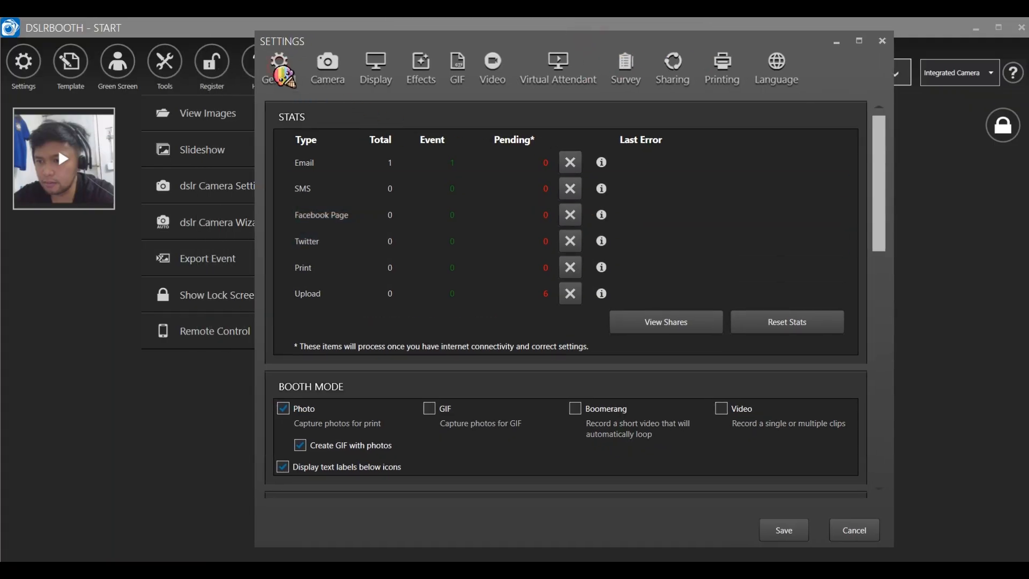
click(457, 170)
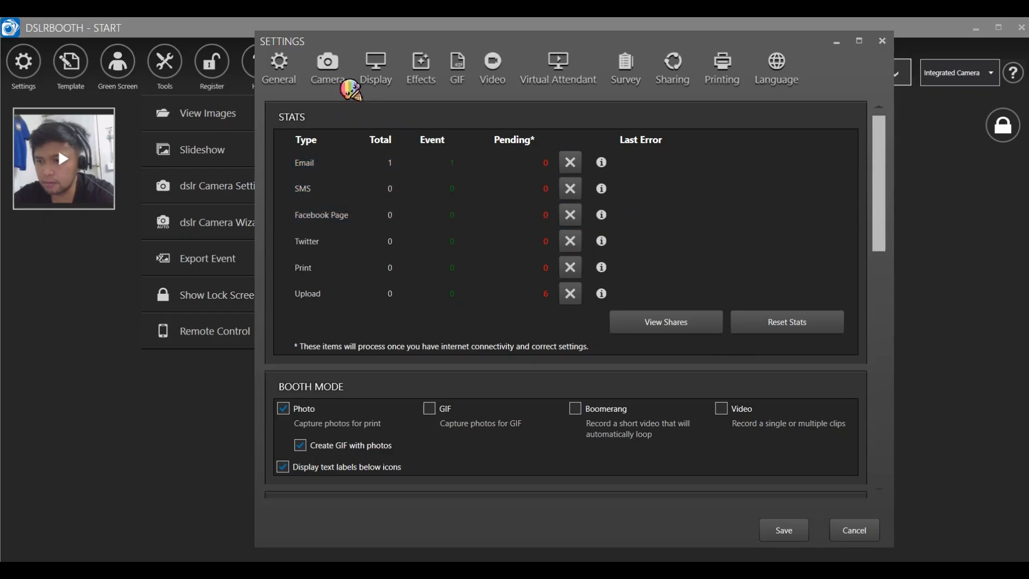
click(336, 64)
click(279, 68)
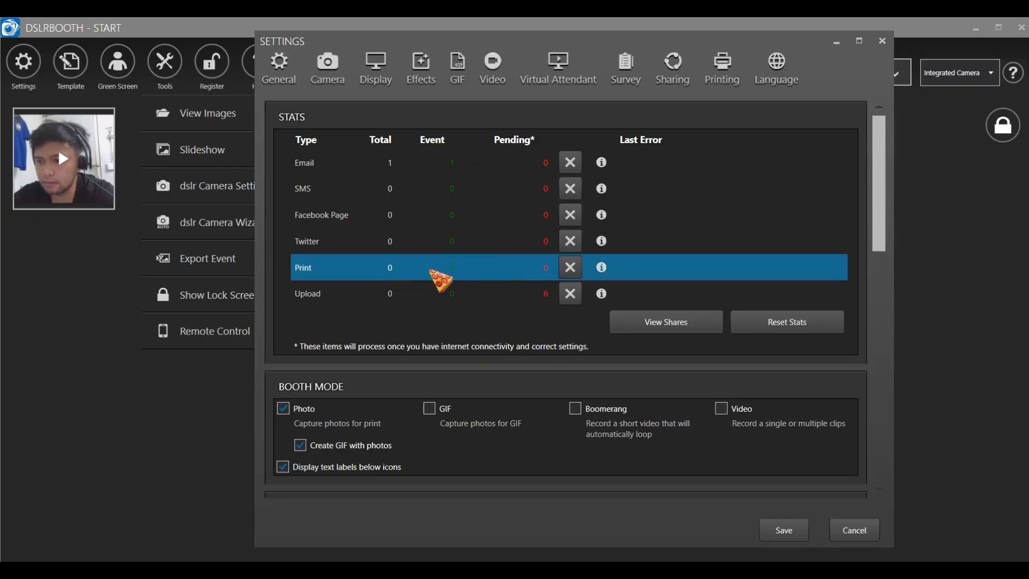
click(416, 166)
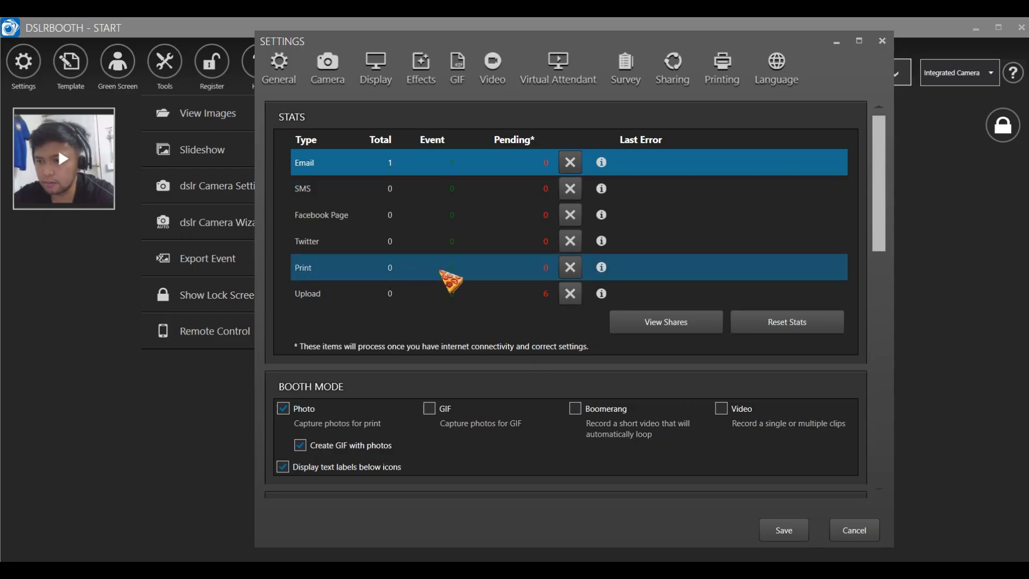
click(483, 271)
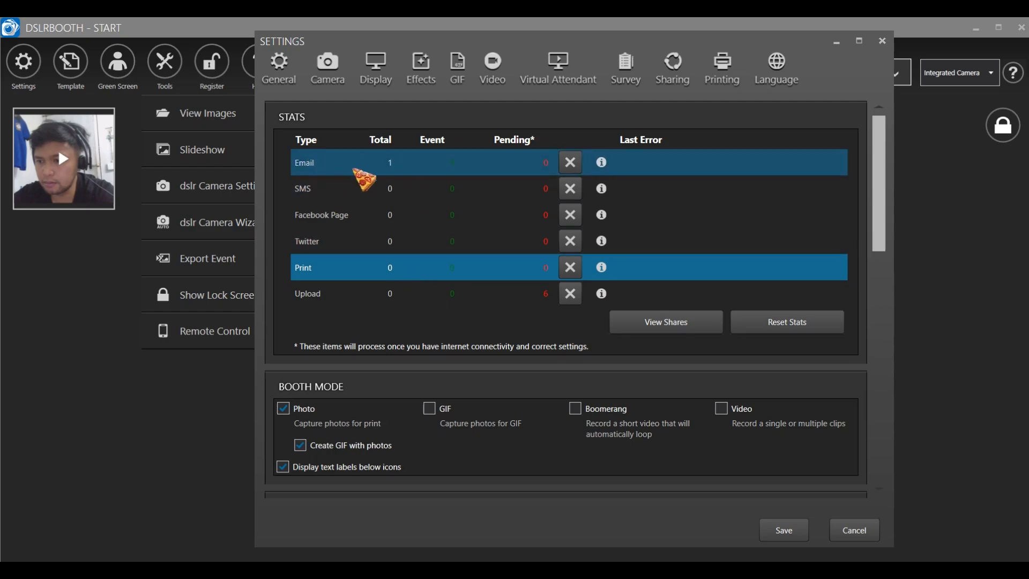
click(391, 162)
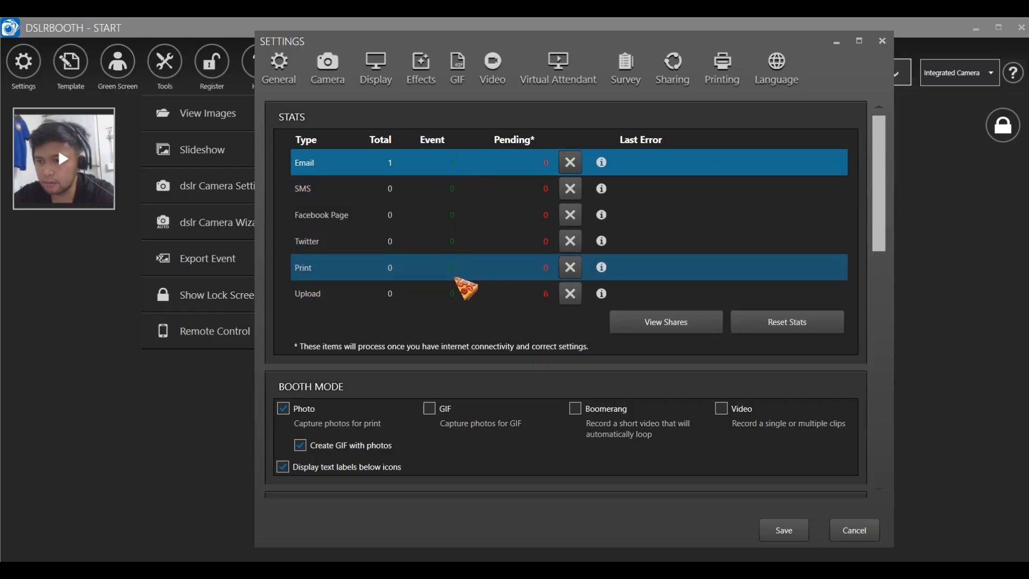
click(424, 271)
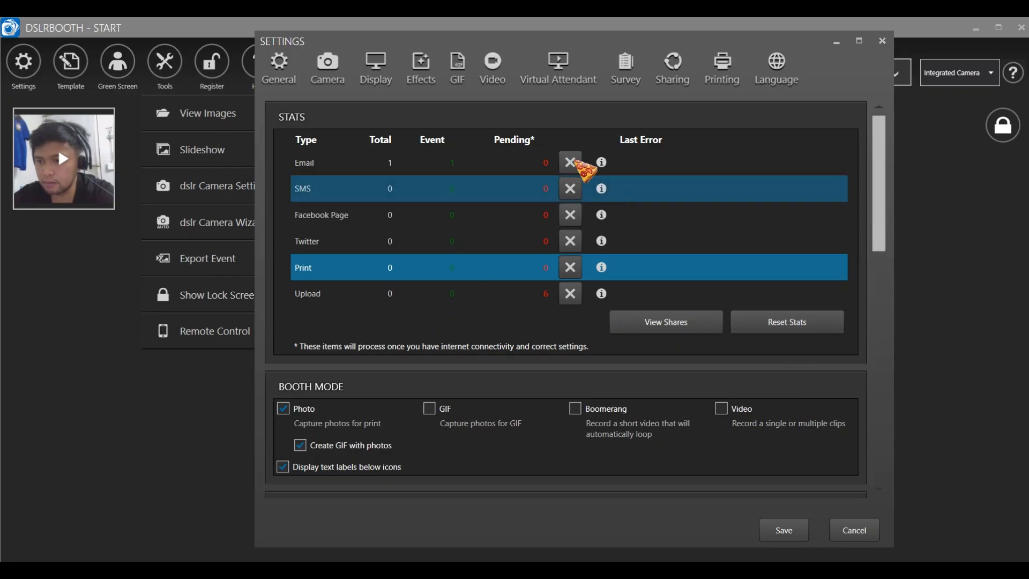
- Reset all sharing stats, confirming deletion of the sharing activity records
click(798, 324)
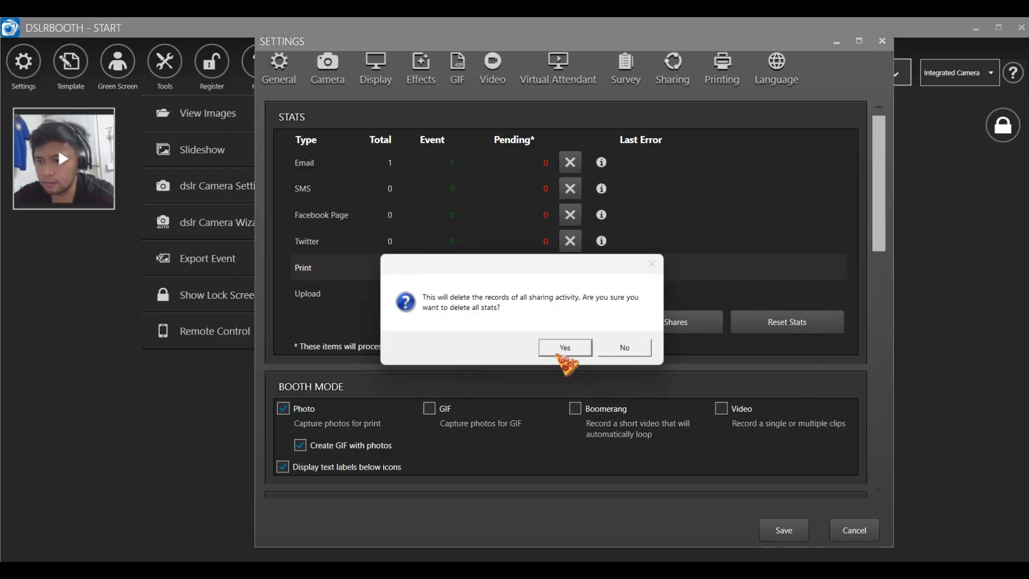
click(565, 347)
click(461, 212)
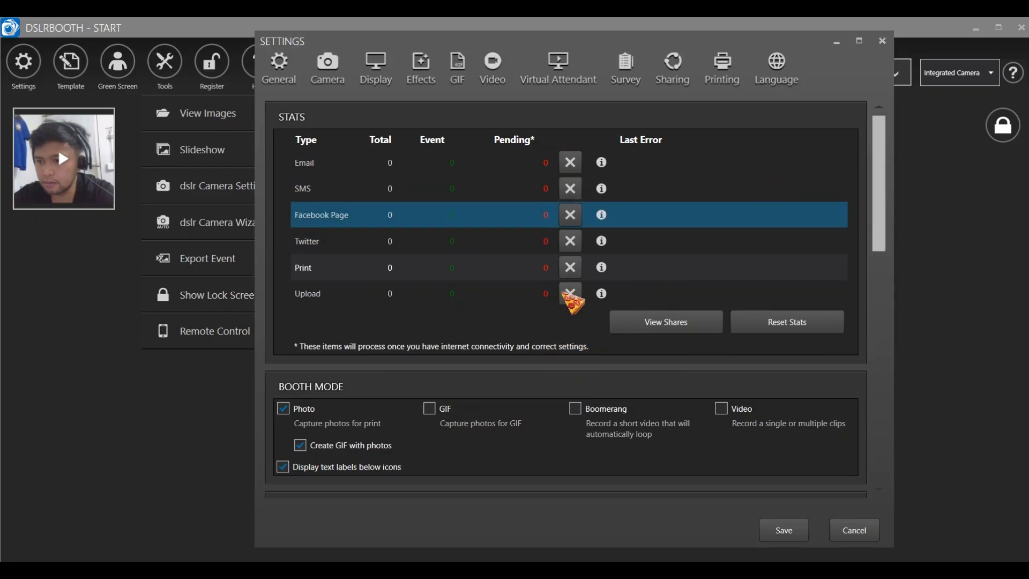
click(564, 292)
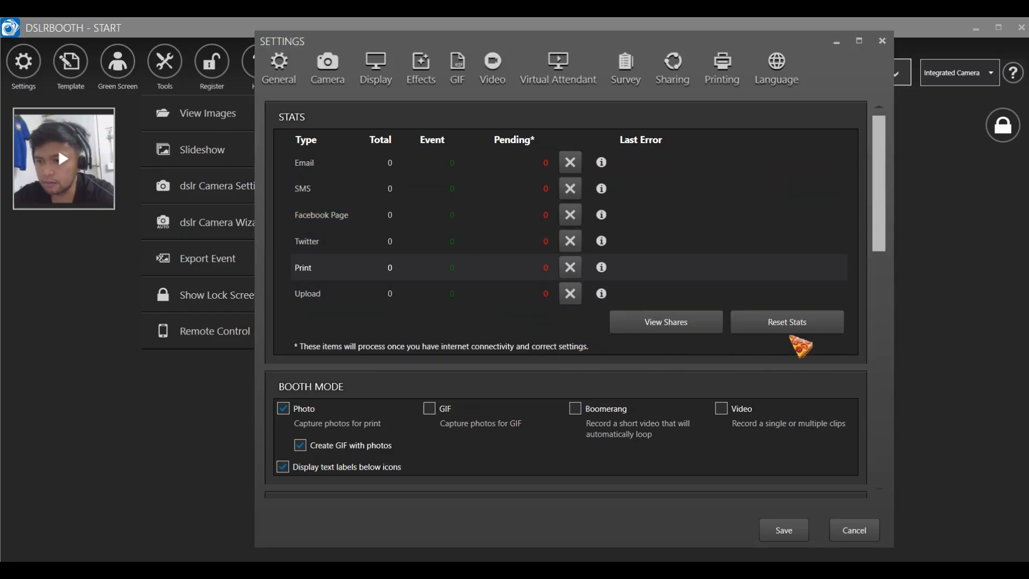
- Look briefly at the Camera settings and scan the General settings below the sharing stats
scroll(663, 413, down, 3)
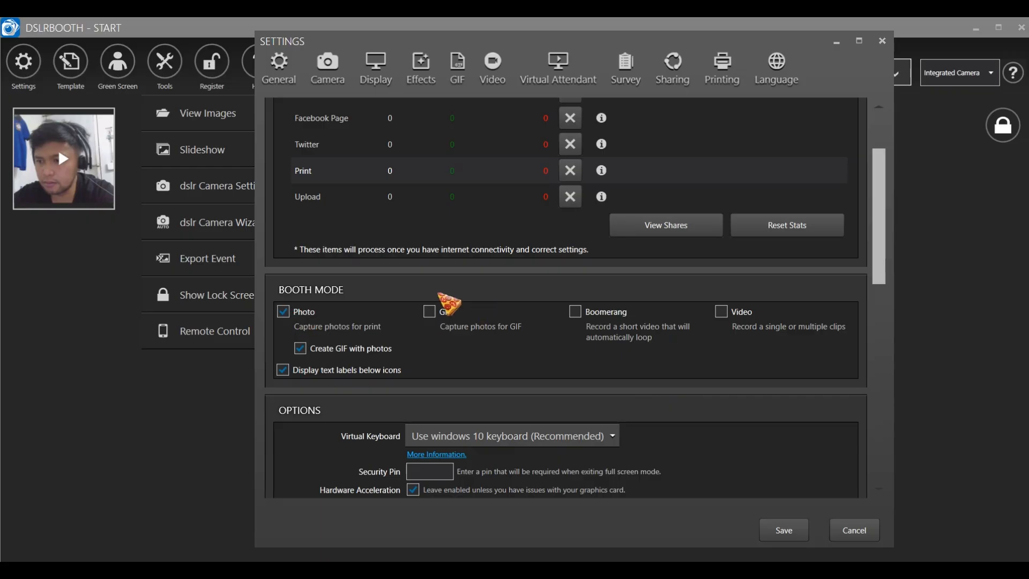
scroll(455, 305, up, 3)
click(329, 67)
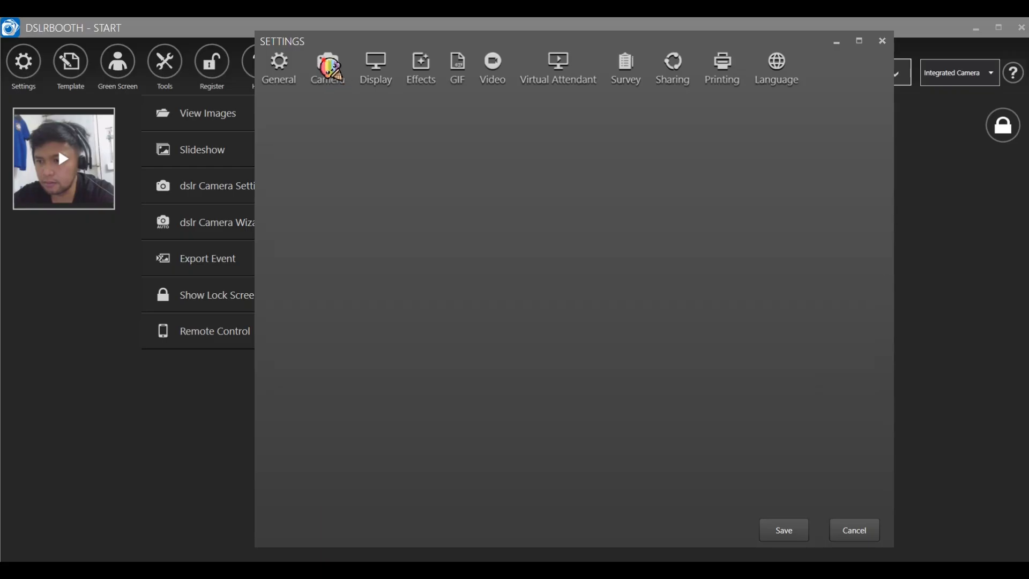
click(276, 67)
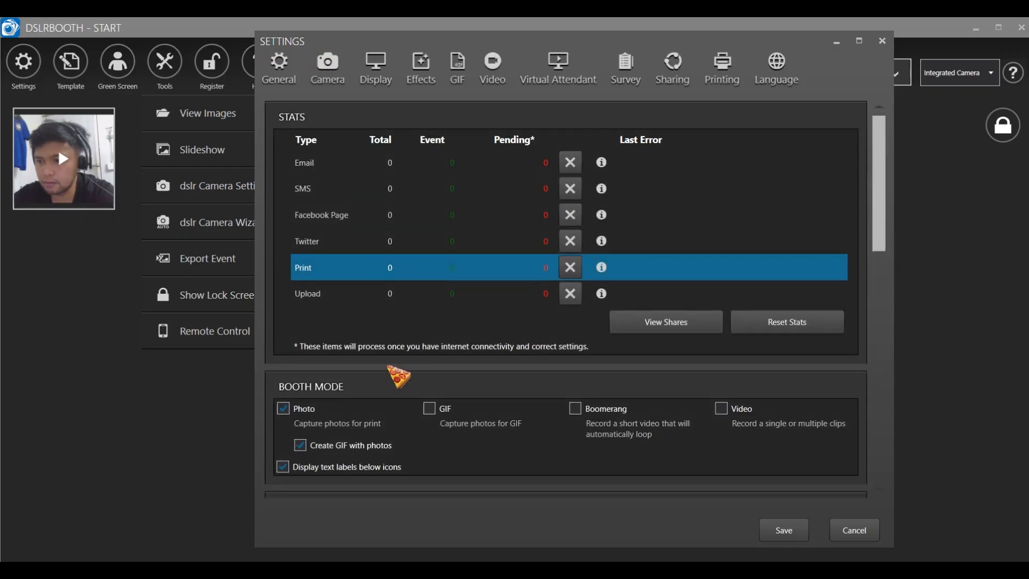
scroll(566, 449, down, 10)
scroll(562, 420, up, 8)
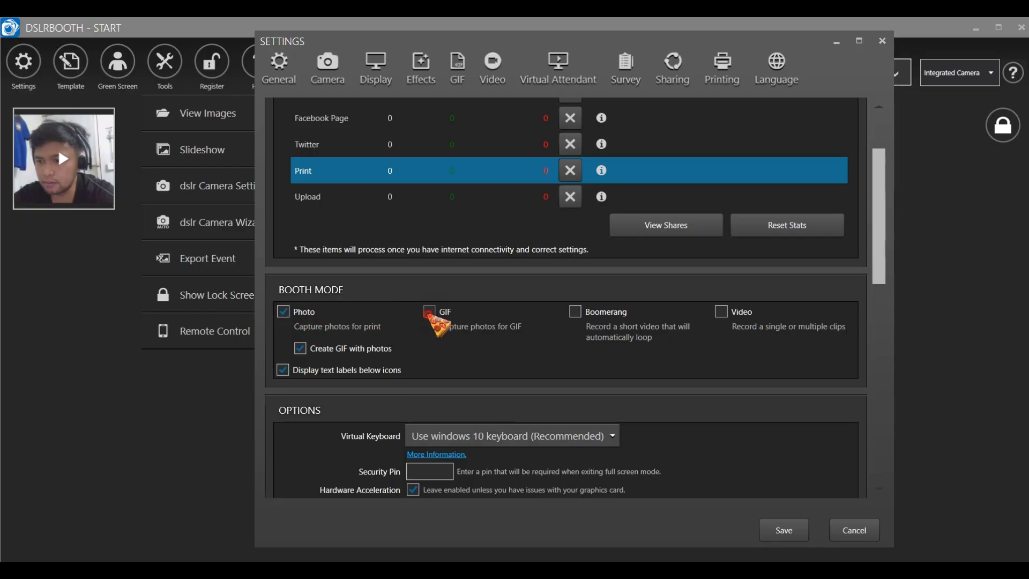
- Try out the GIF, Boomerang and Video booth modes, and turn them off again so only Photo remains enabled
click(430, 311)
click(574, 313)
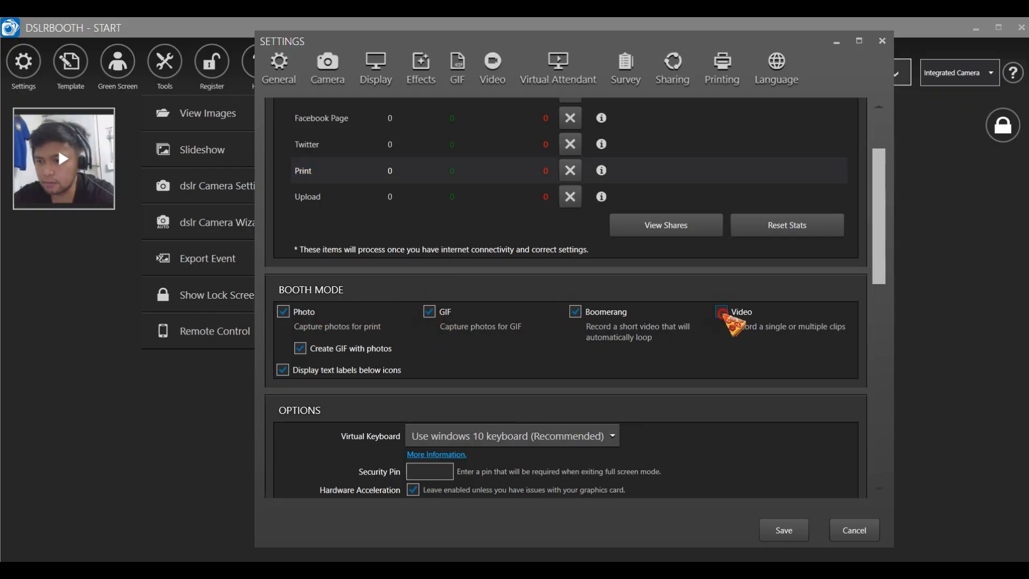
click(721, 312)
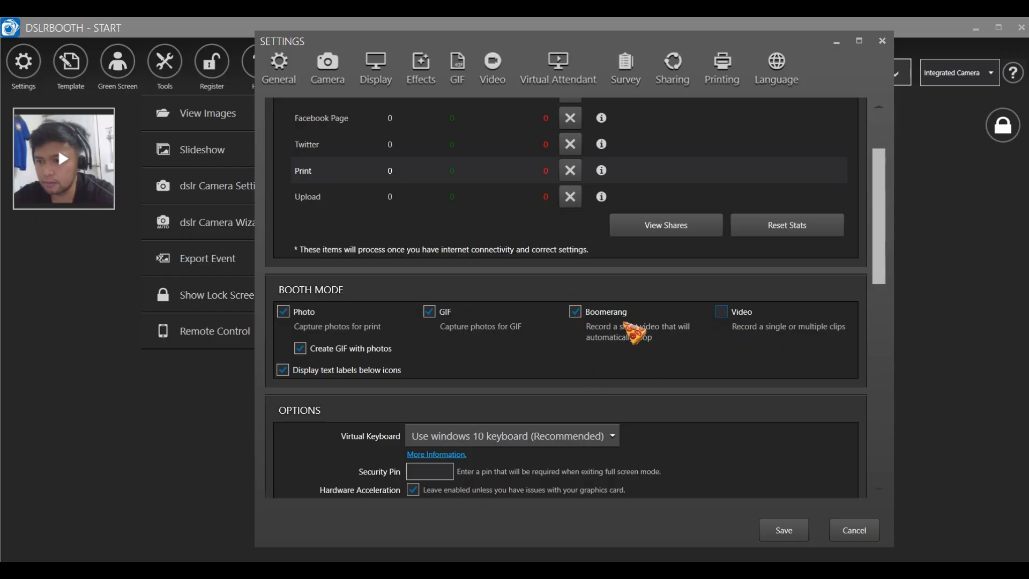
click(586, 315)
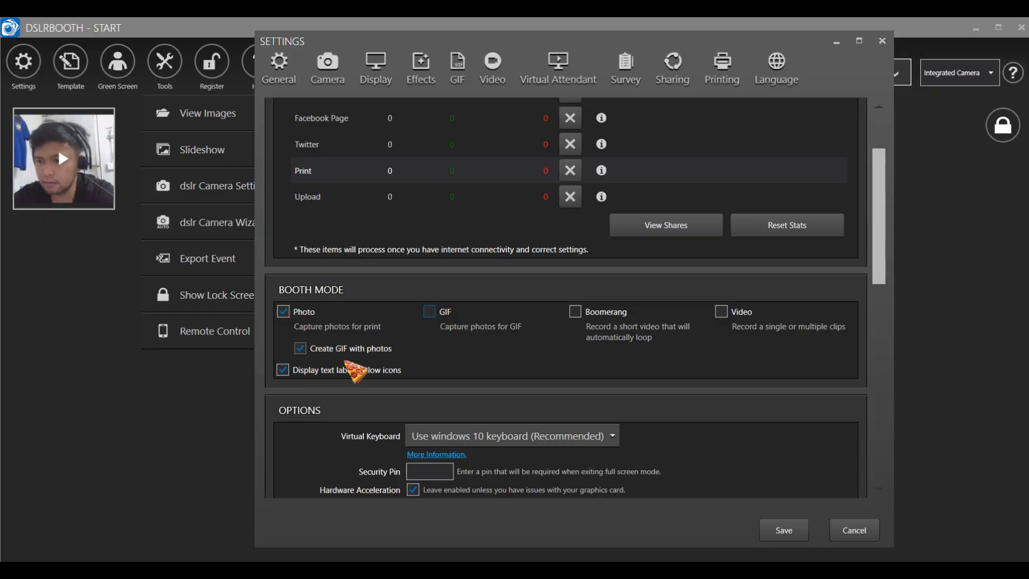
- Examine the Booth Mode, Options, Disclaimer and Directories groups of the General settings
scroll(486, 389, down, 5)
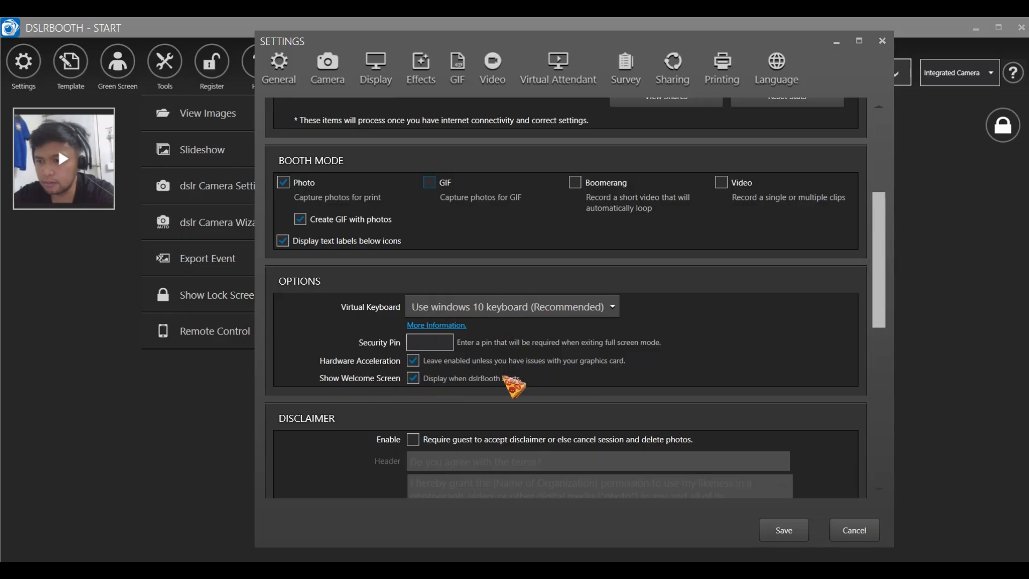
scroll(528, 324, down, 2)
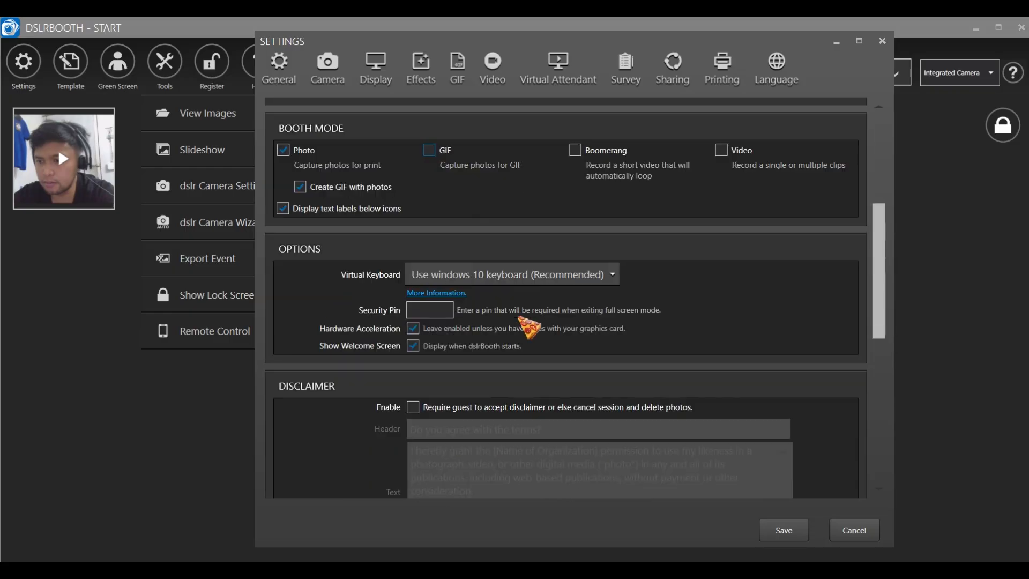
scroll(593, 349, down, 1)
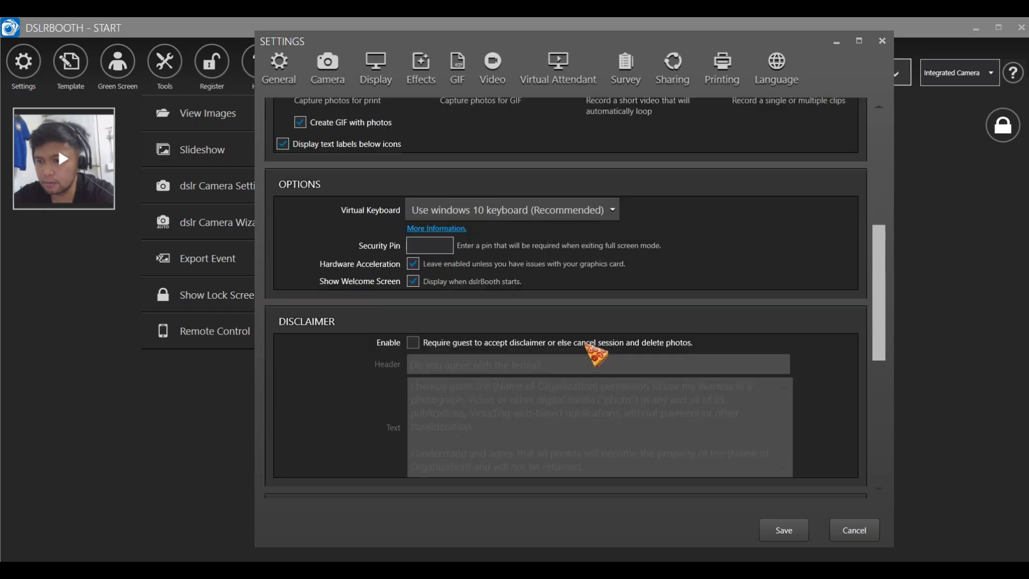
scroll(500, 368, down, 2)
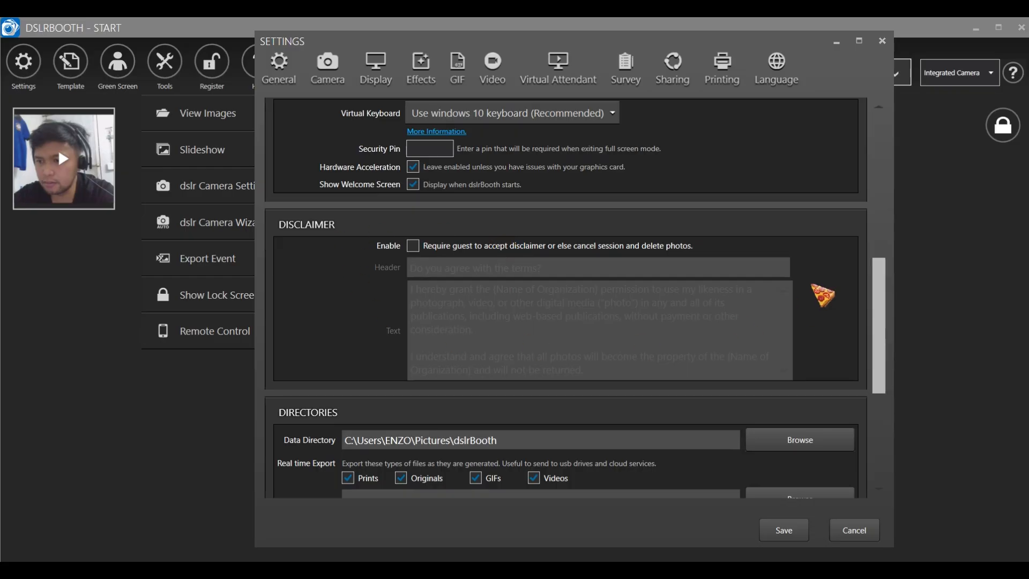
scroll(536, 332, down, 2)
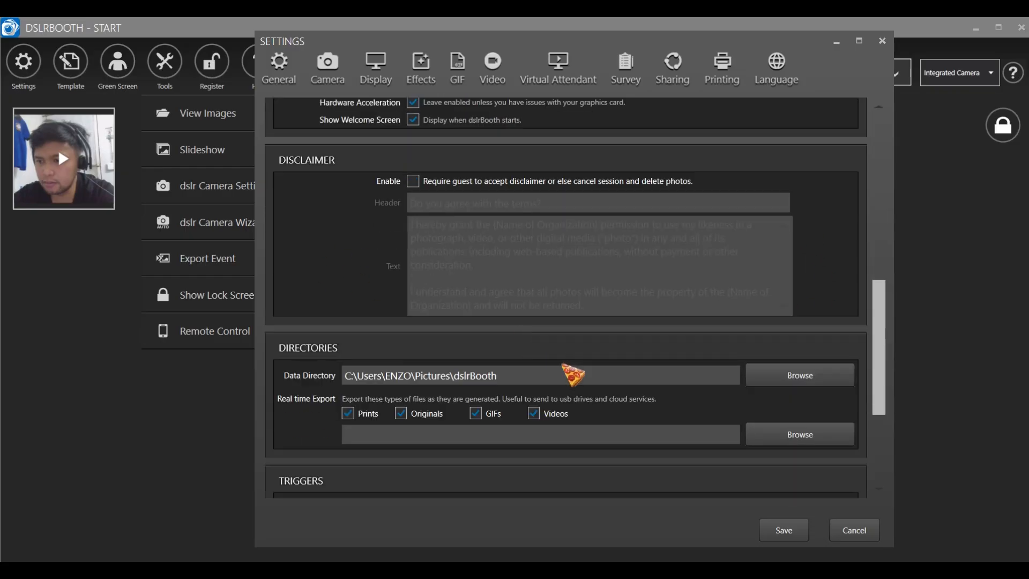
scroll(582, 373, down, 1)
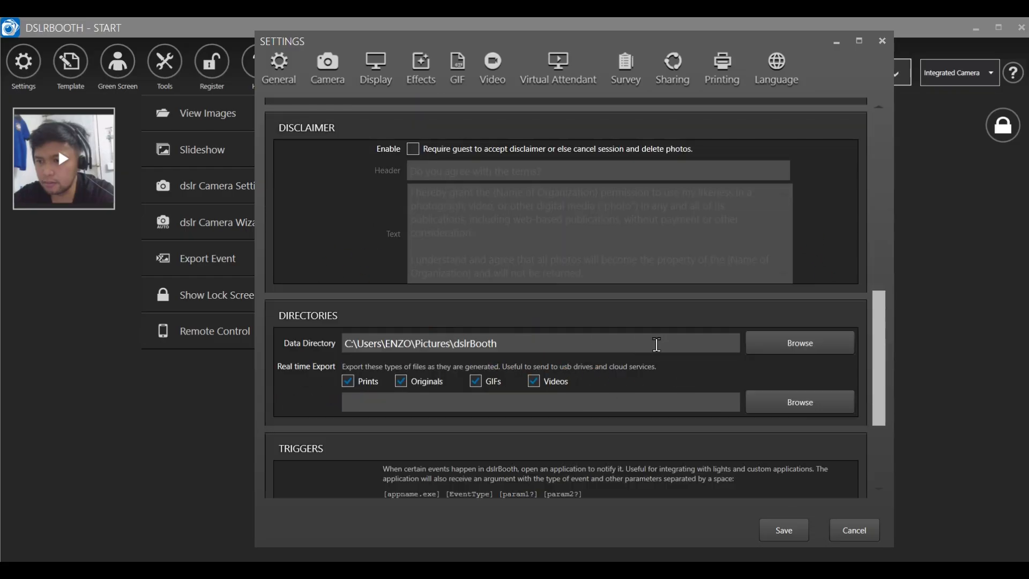
- Highlight the Data Directory path in the Directories group and look over the Triggers group below it
drag(516, 348, 347, 345)
click(544, 340)
drag(497, 344, 349, 357)
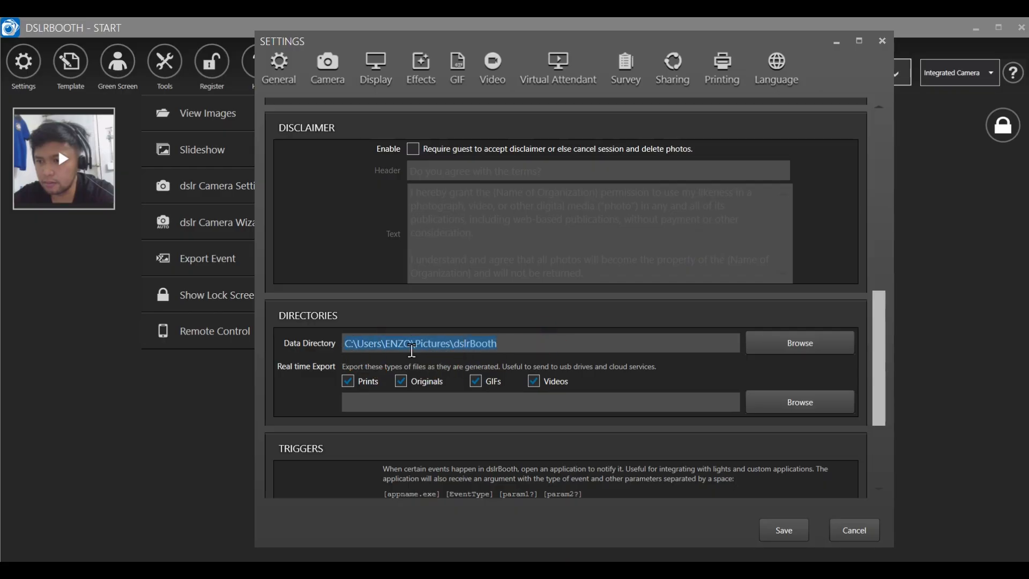
click(511, 342)
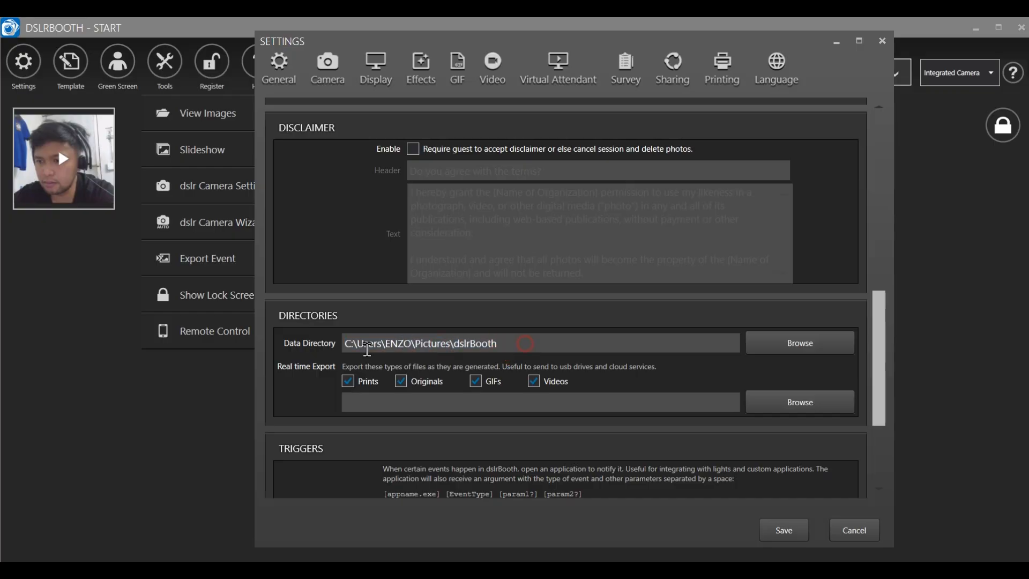
triple_click(345, 355)
scroll(586, 430, down, 5)
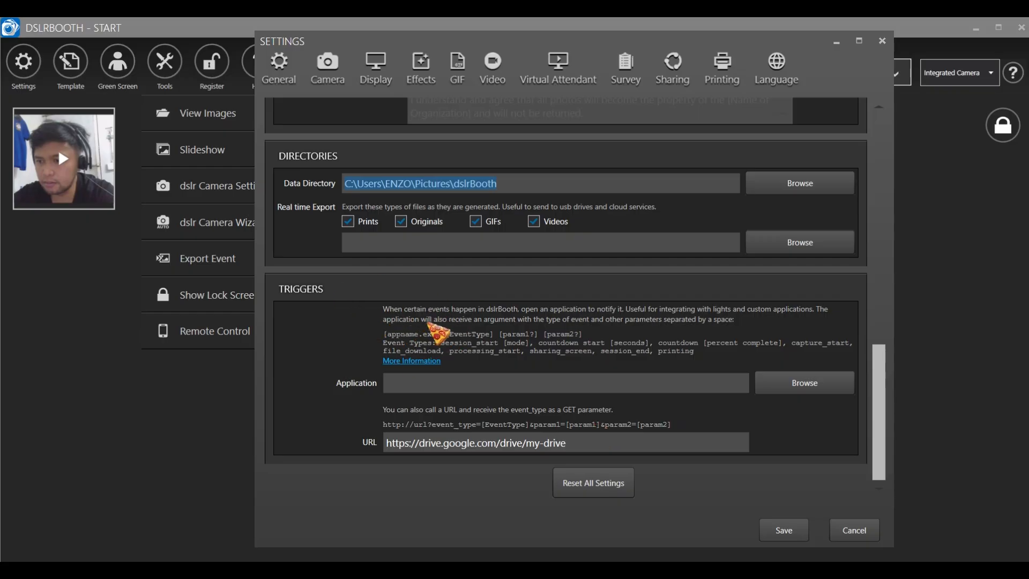
scroll(438, 333, up, 5)
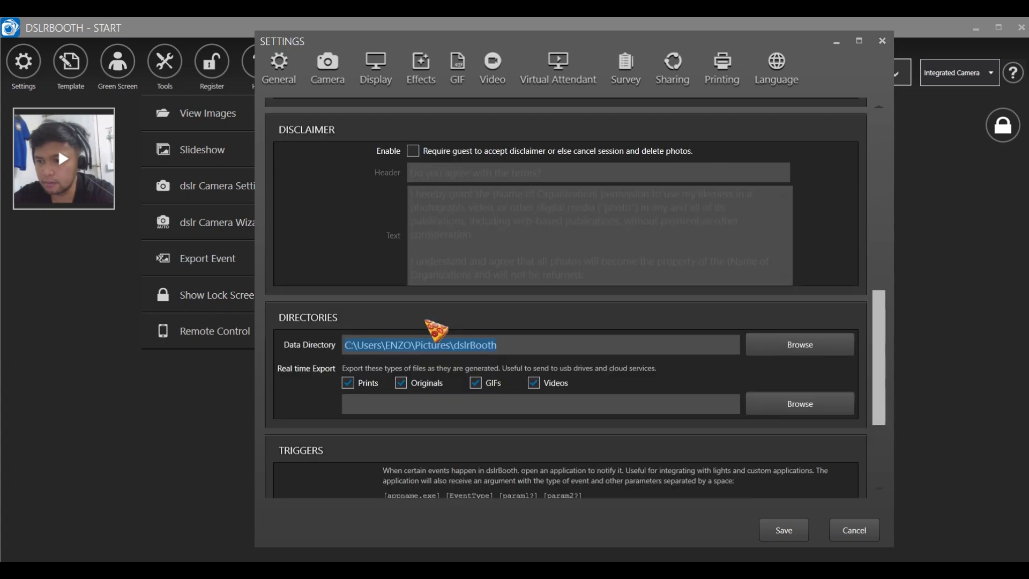
scroll(542, 248, up, 7)
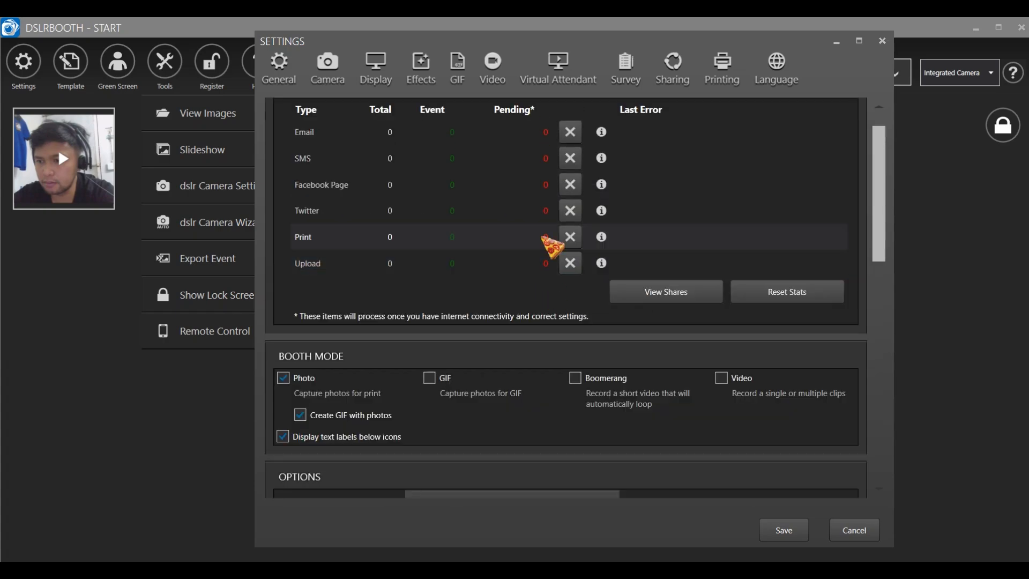
- Enable Display on Start Screen for Live View in the Camera settings and save
click(328, 67)
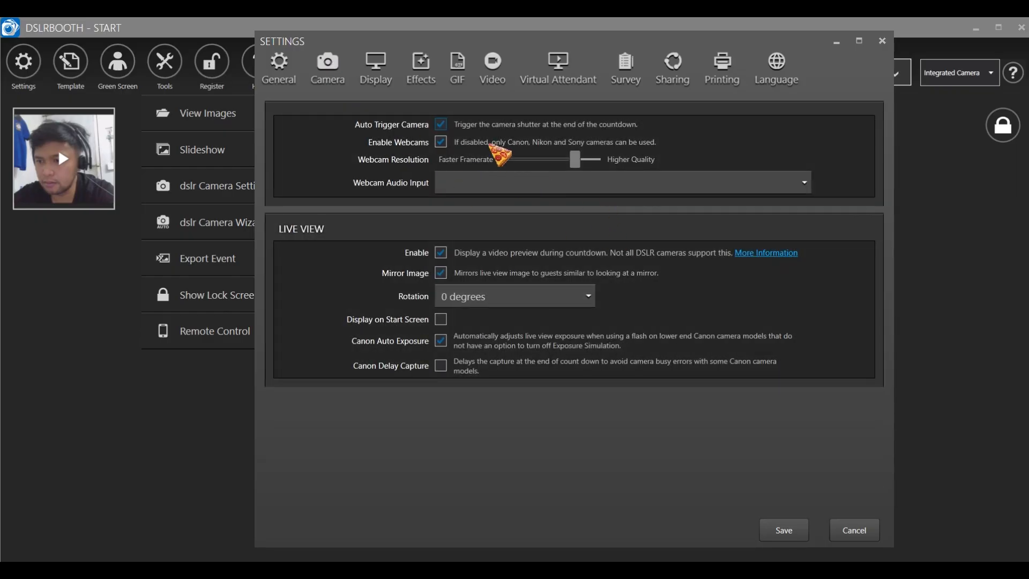
click(440, 141)
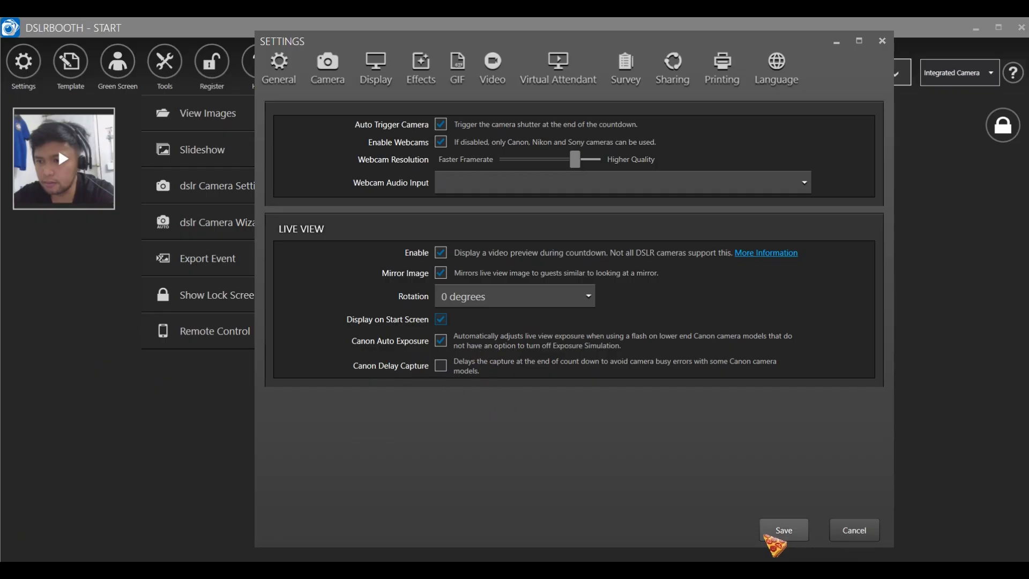
click(784, 531)
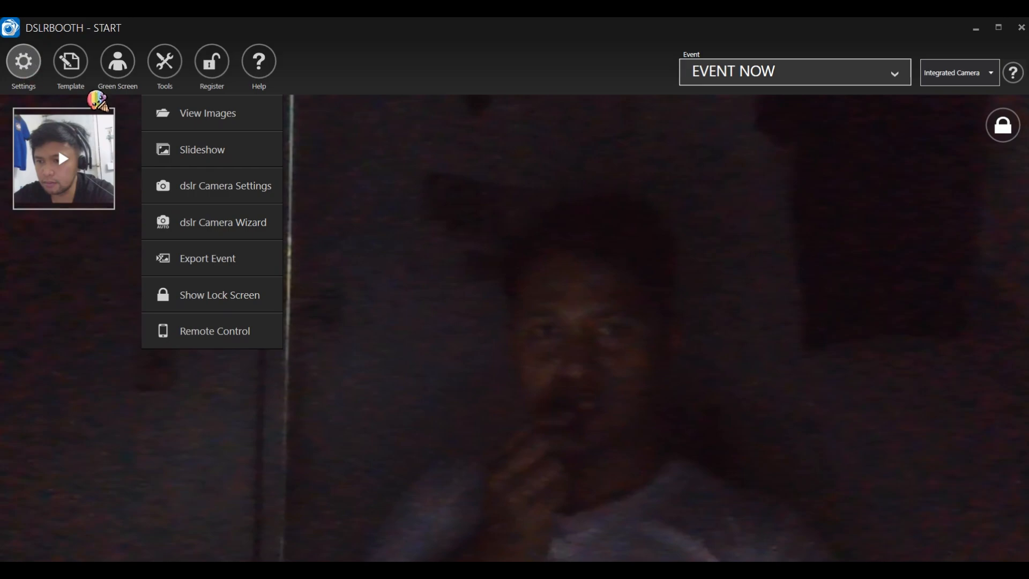
- Reopen Settings and review the General section's Options, Disclaimer and Directories groups, plus the Camera section
click(31, 74)
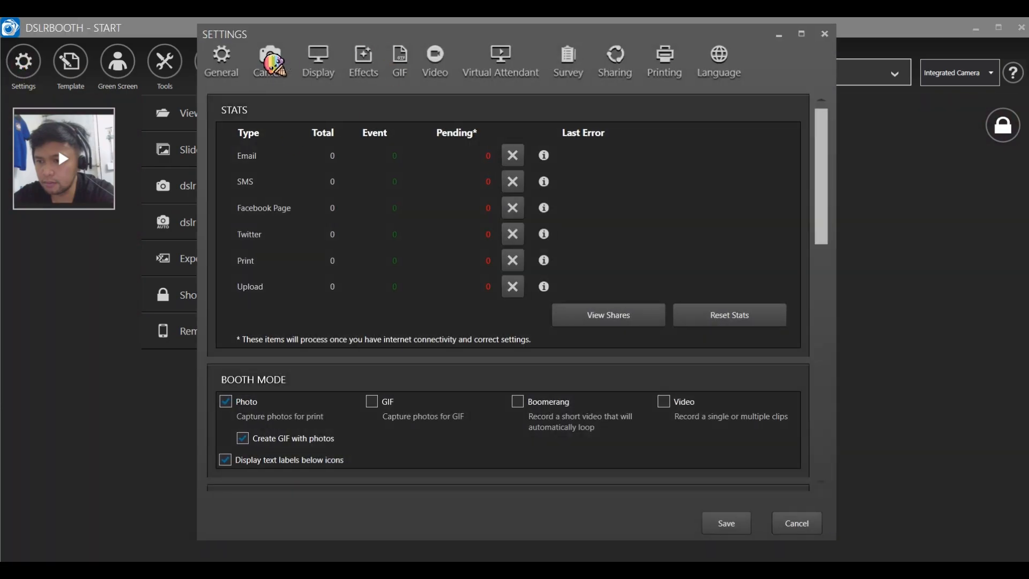
scroll(496, 394, down, 6)
scroll(533, 440, down, 6)
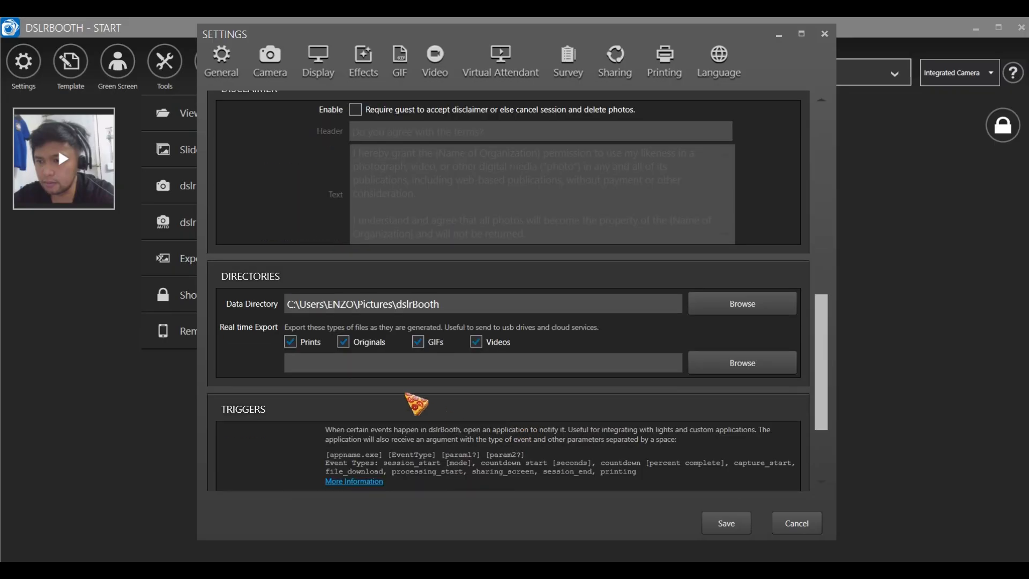
scroll(413, 248, up, 10)
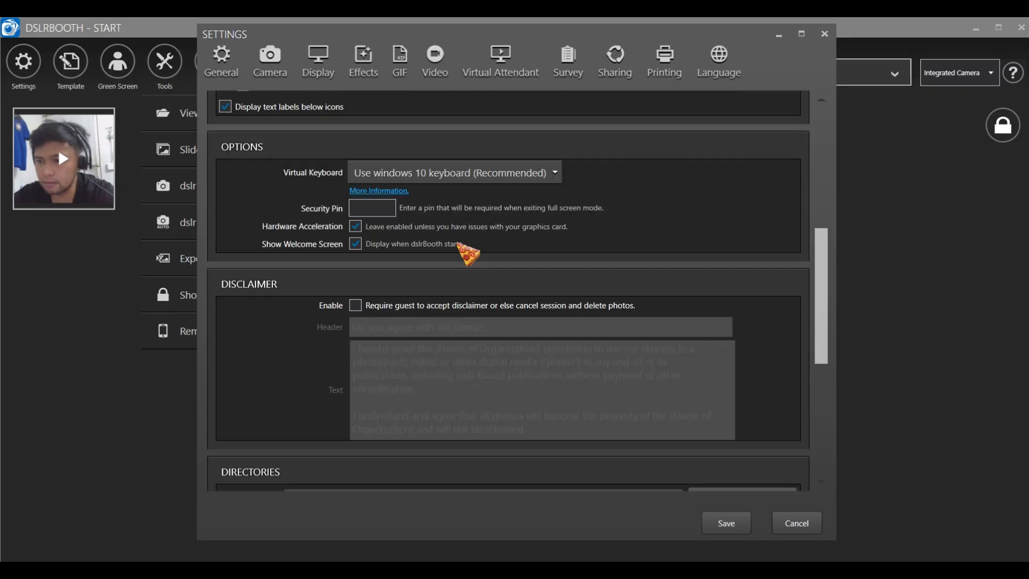
scroll(438, 367, down, 4)
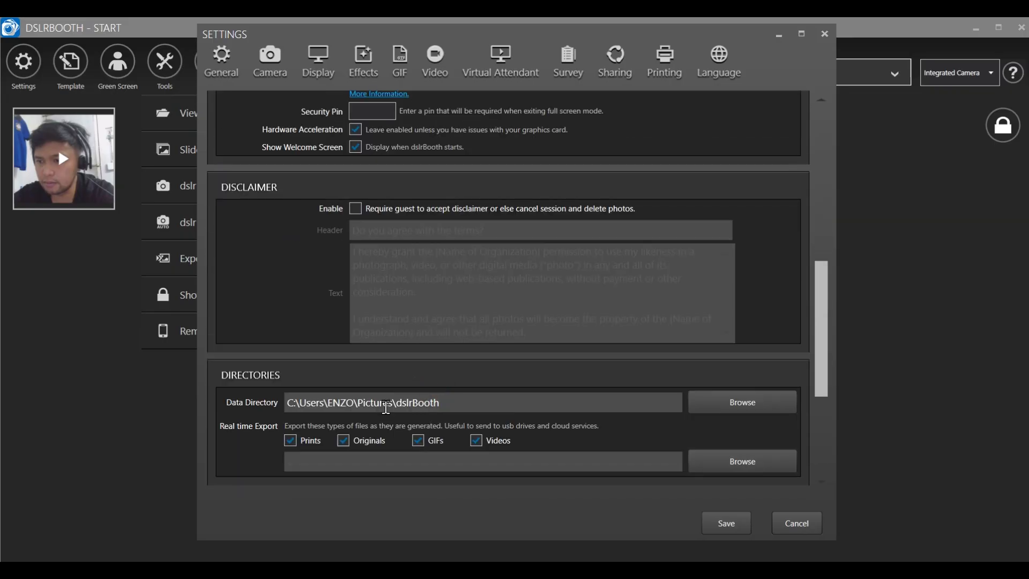
scroll(413, 427, down, 4)
scroll(425, 417, up, 4)
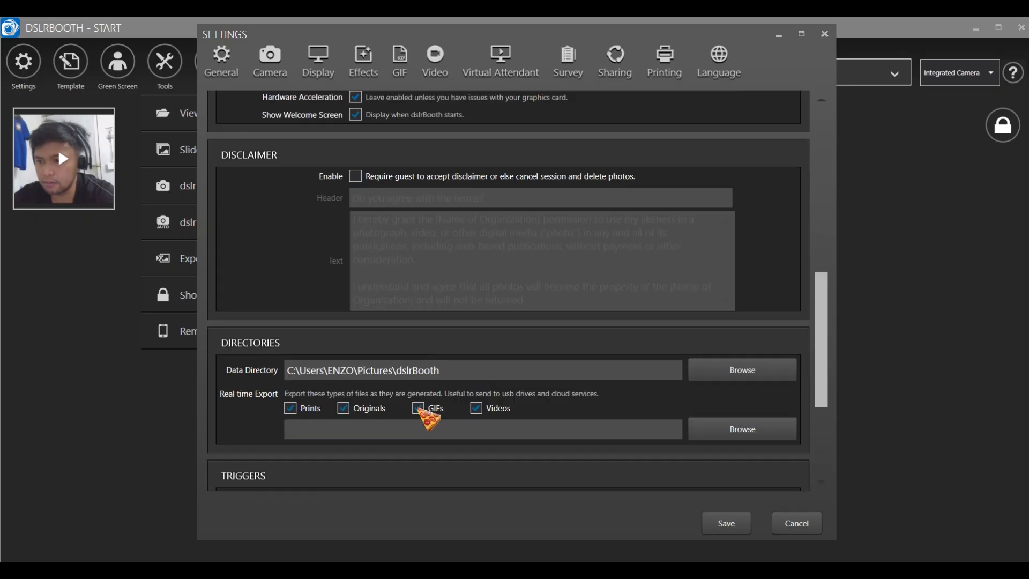
click(284, 67)
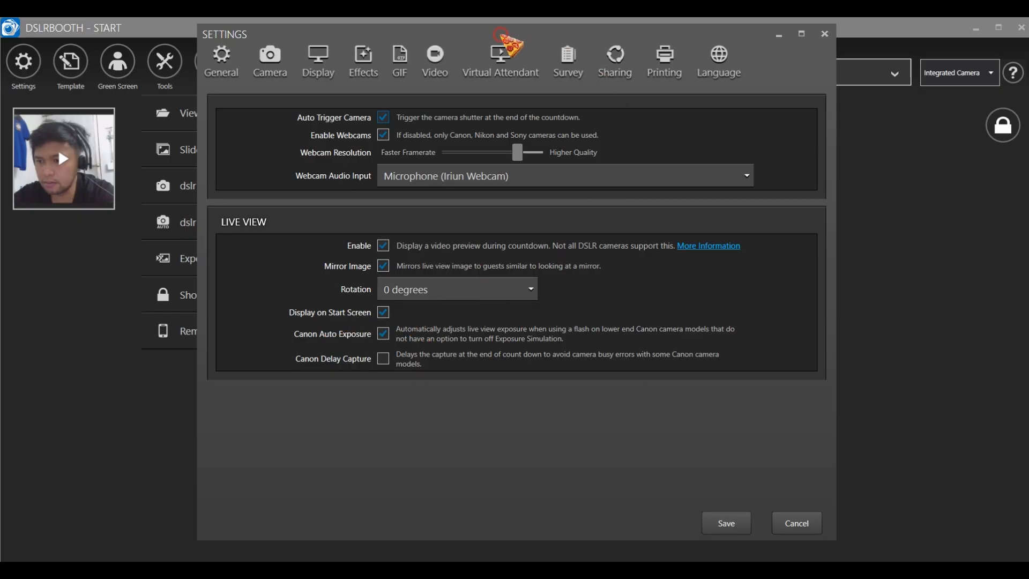
drag(504, 37, 530, 54)
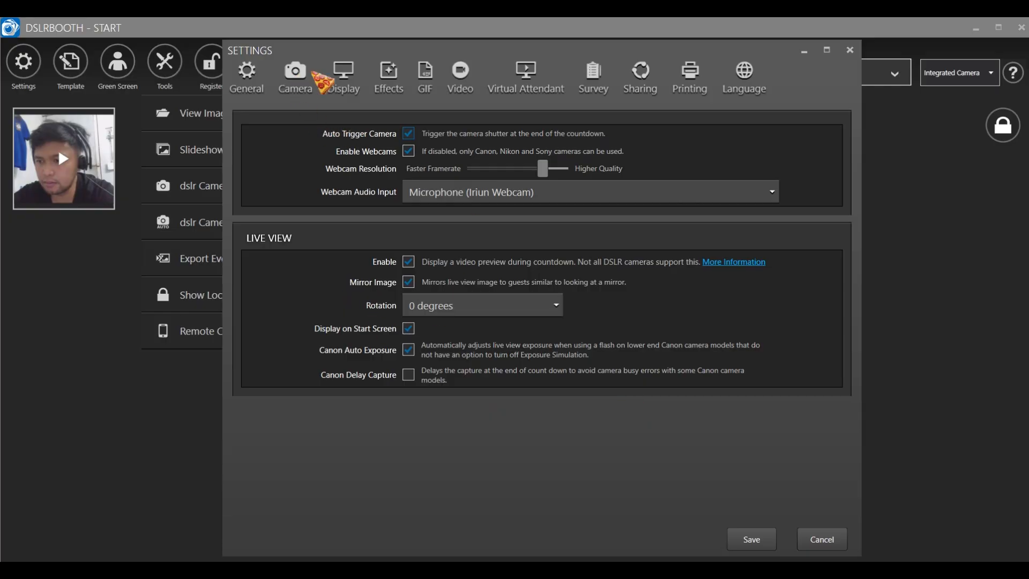
- Look at the Display settings' color options, close Settings without saving and collapse the Tools list
click(348, 69)
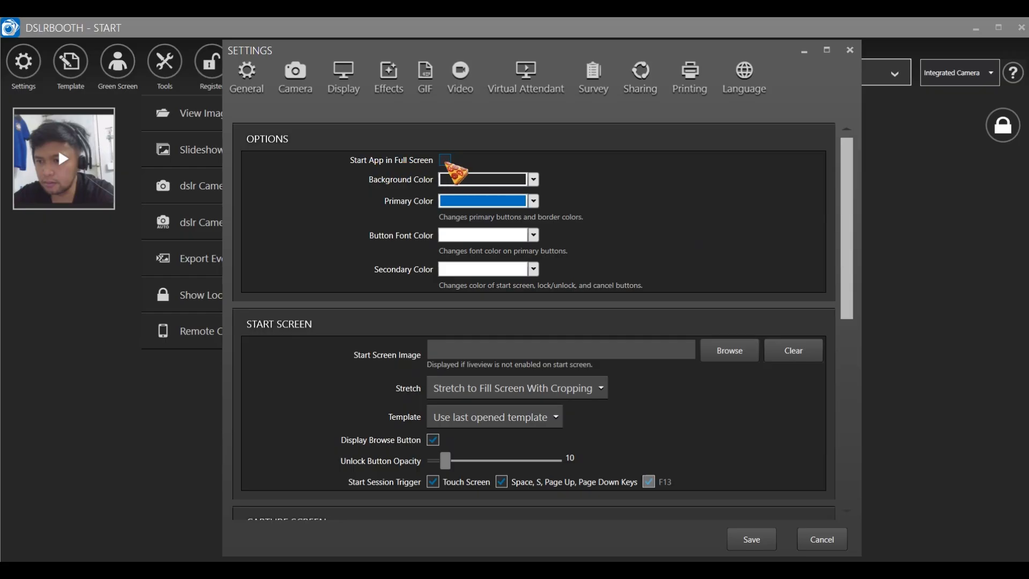
drag(393, 49, 559, 229)
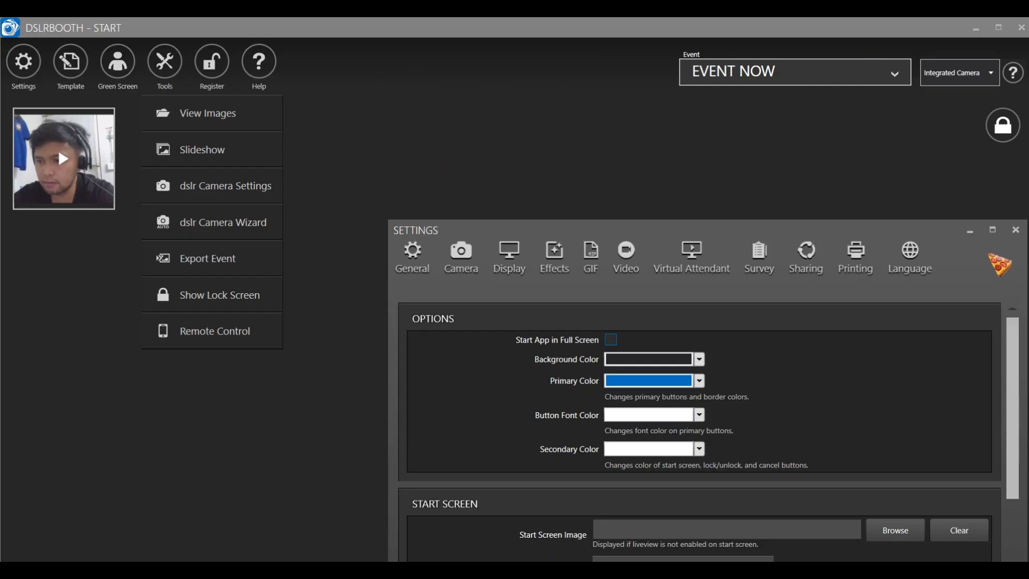
click(1016, 230)
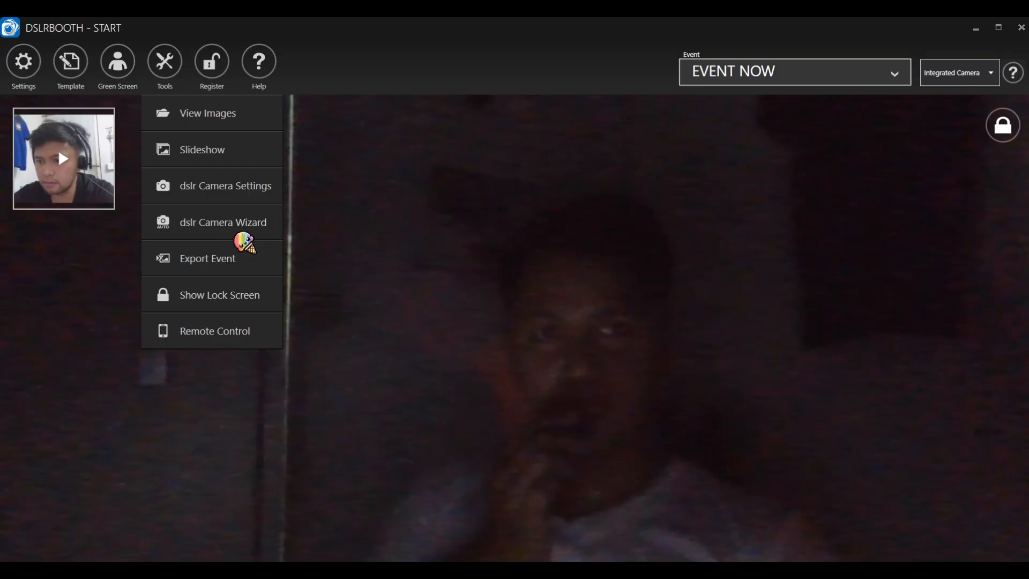
click(412, 198)
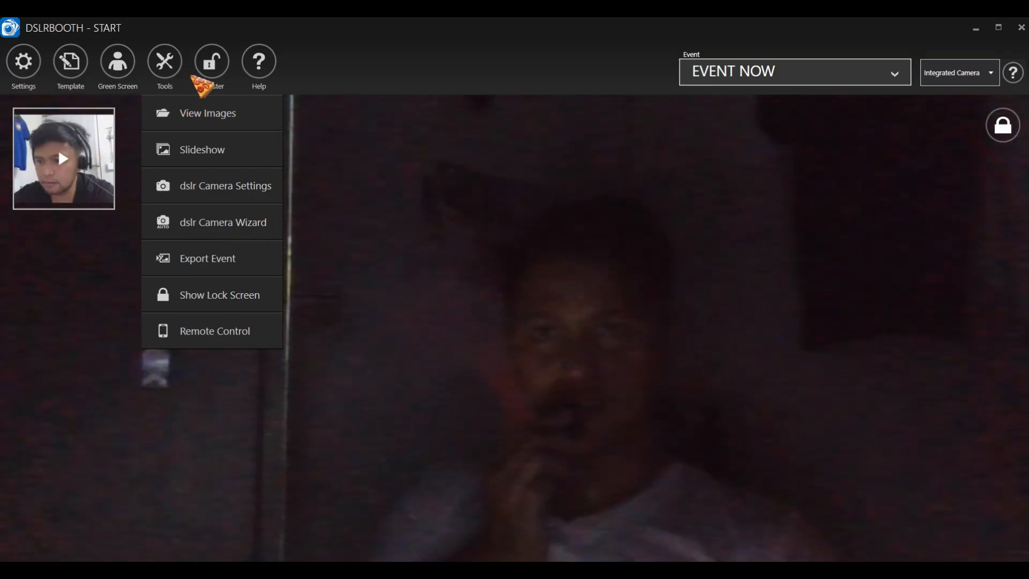
click(166, 63)
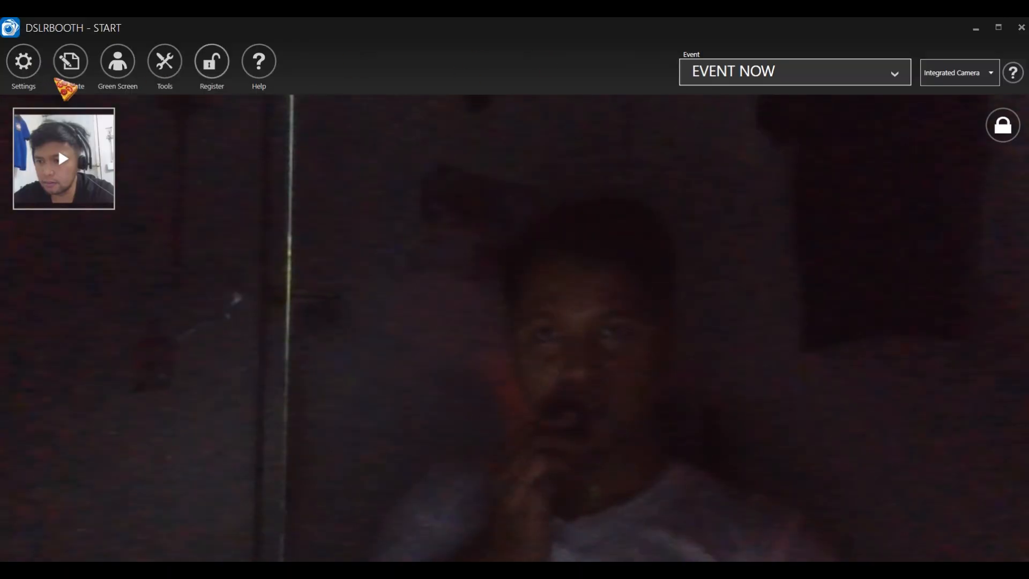
- Reopen the Display settings, save them as they are and start a photo session from the start screen
click(24, 64)
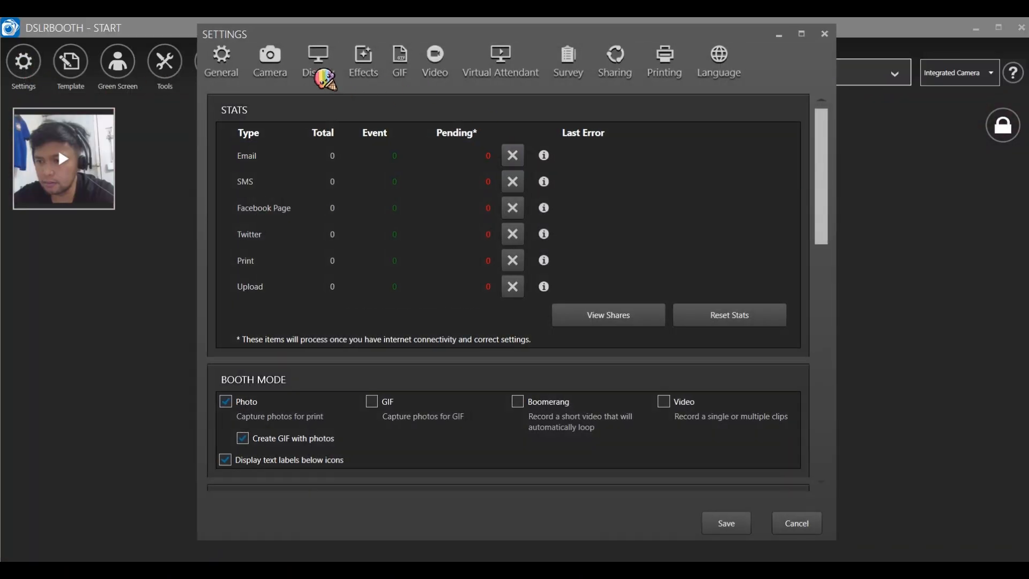
click(318, 57)
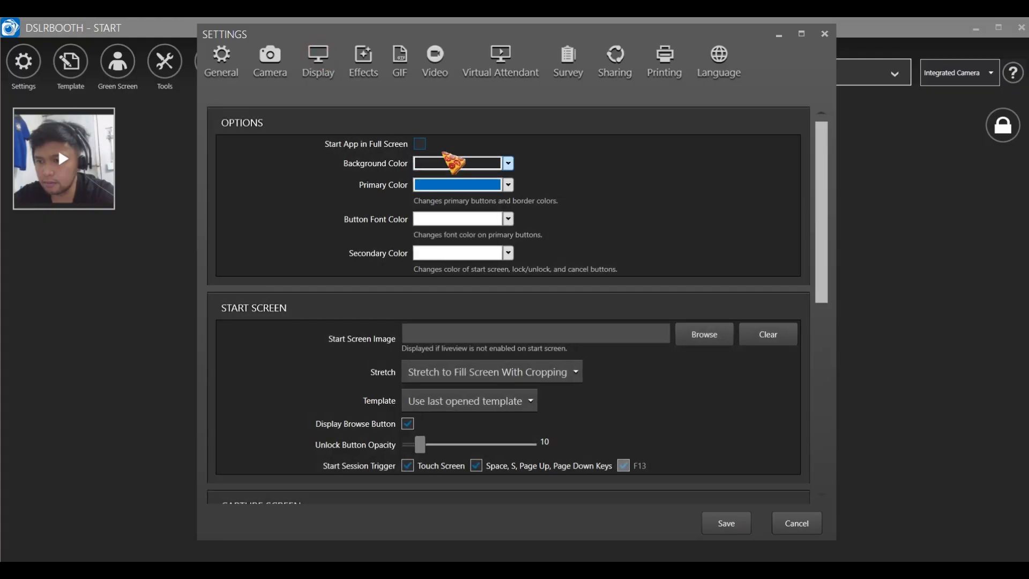
click(727, 523)
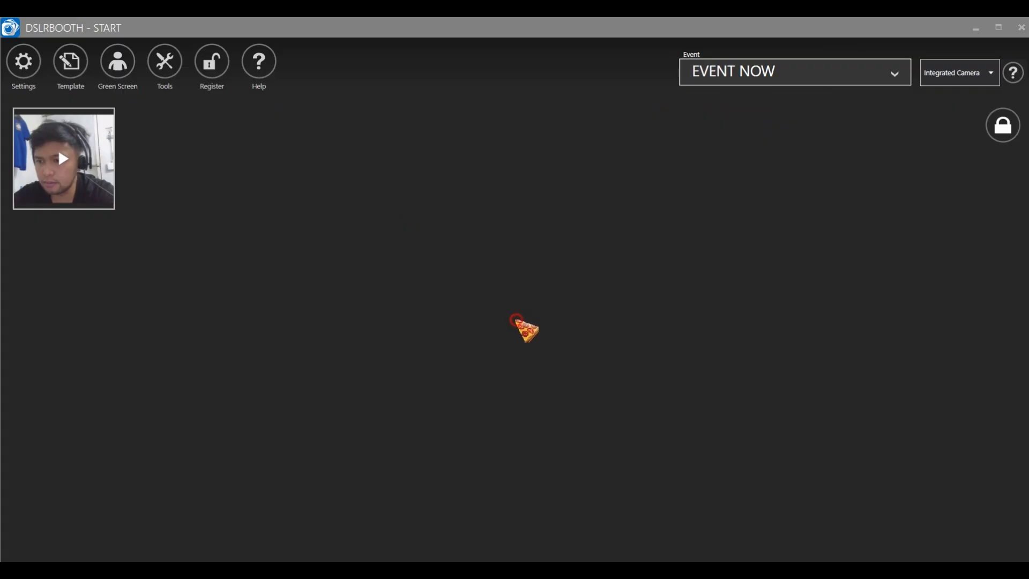
click(449, 263)
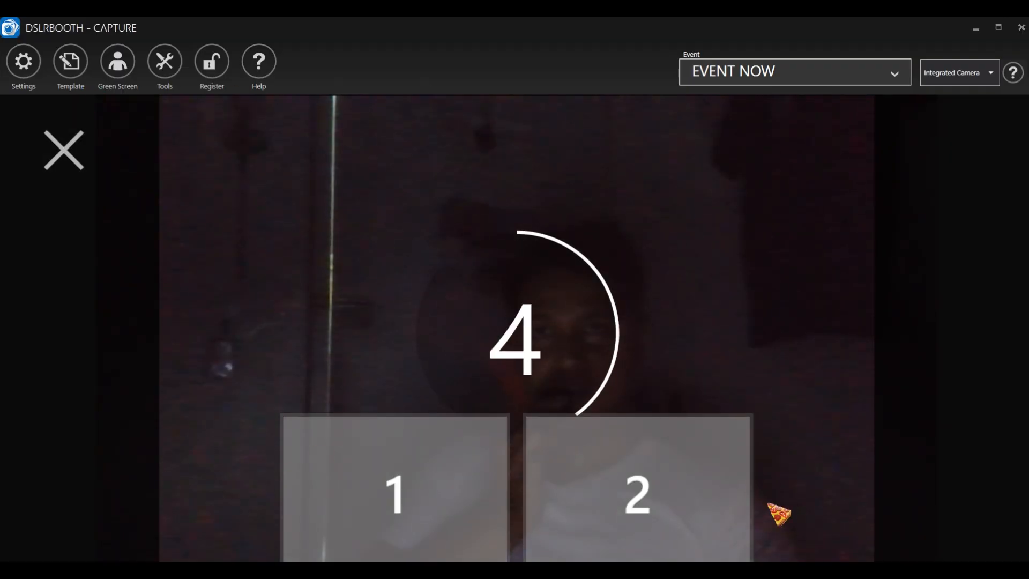
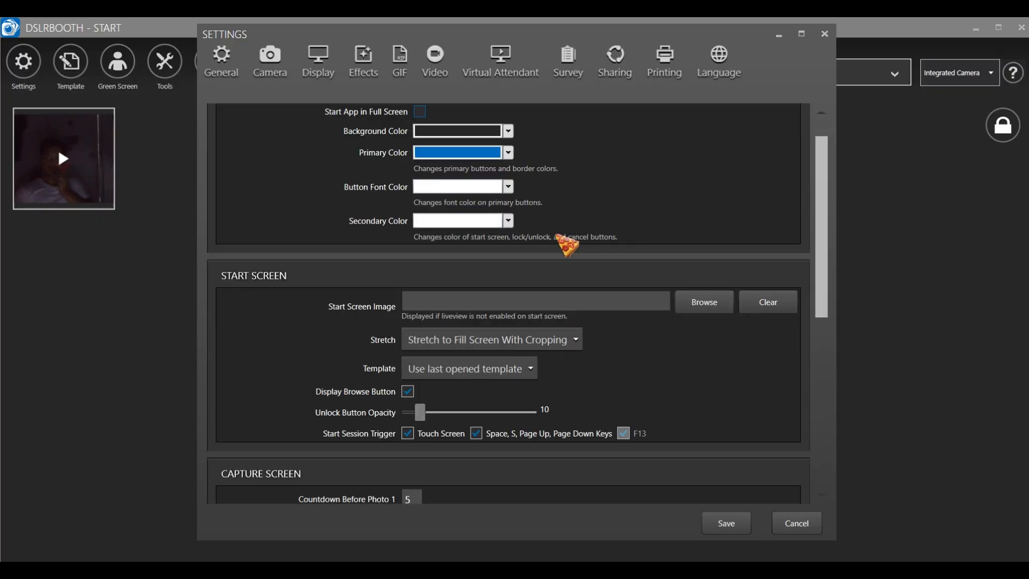
- Open and cancel the file picker for the Start Screen Image, and examine the Start Screen and Capture Screen options
scroll(337, 298, down, 1)
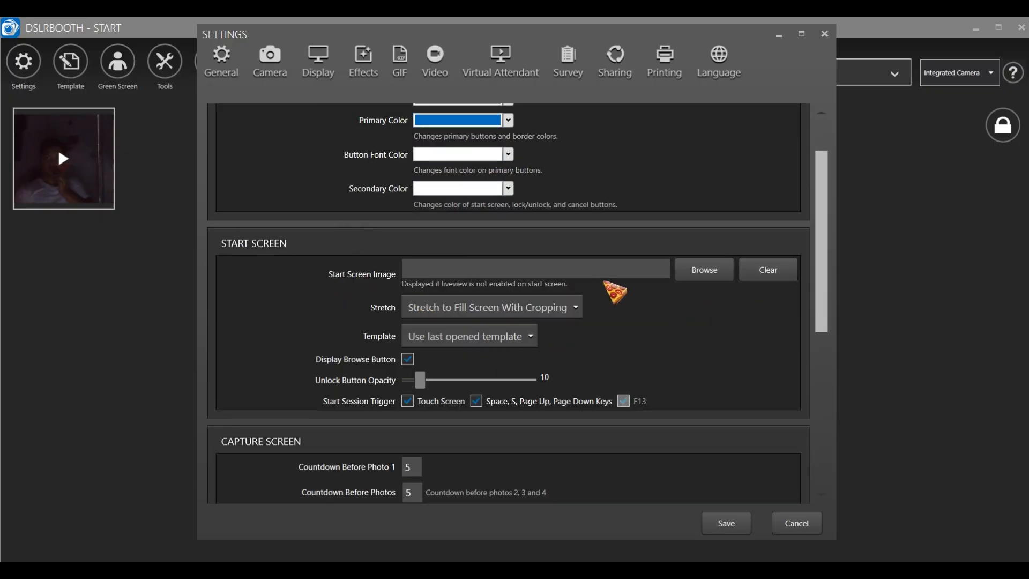
click(705, 271)
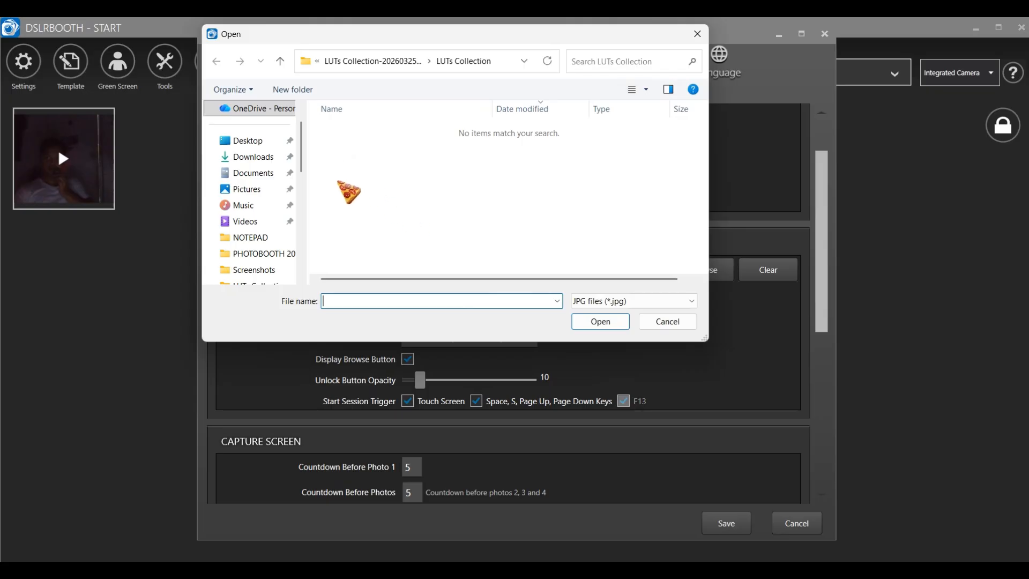
click(697, 34)
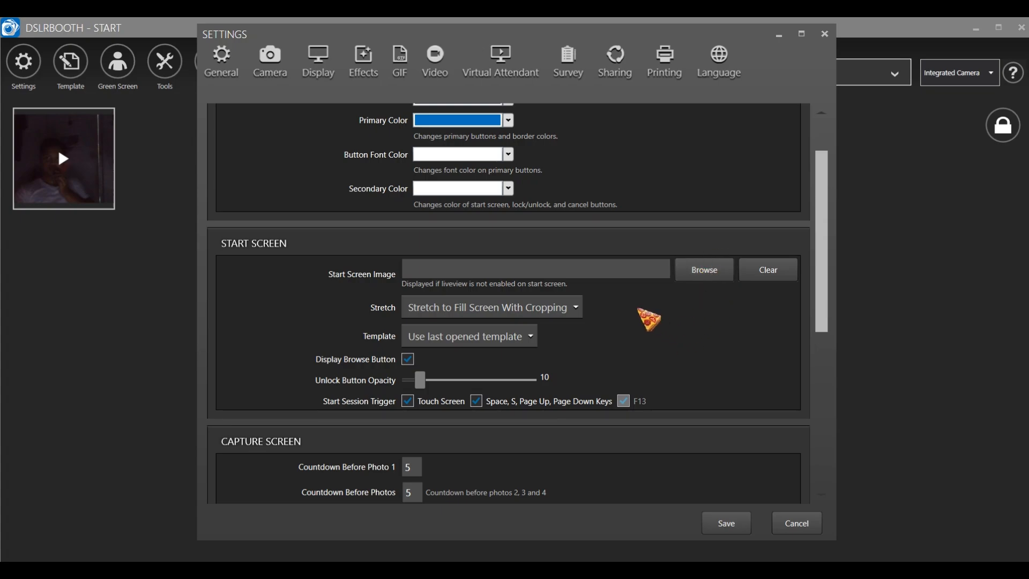
scroll(633, 358, down, 2)
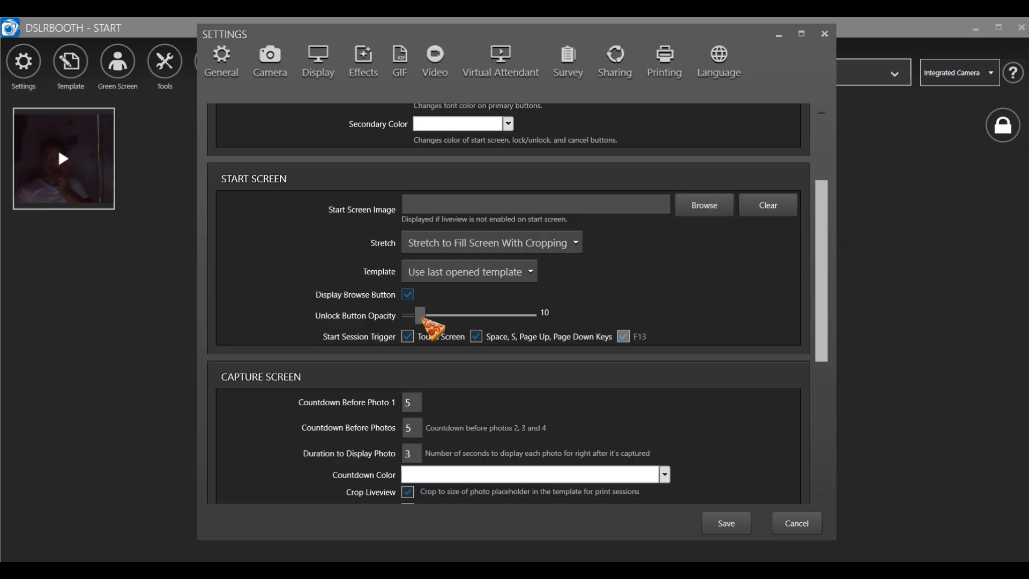
- Try Unlock Button Opacity values of 0 and 2 for the start screen, and return it to 10
drag(431, 323, 392, 323)
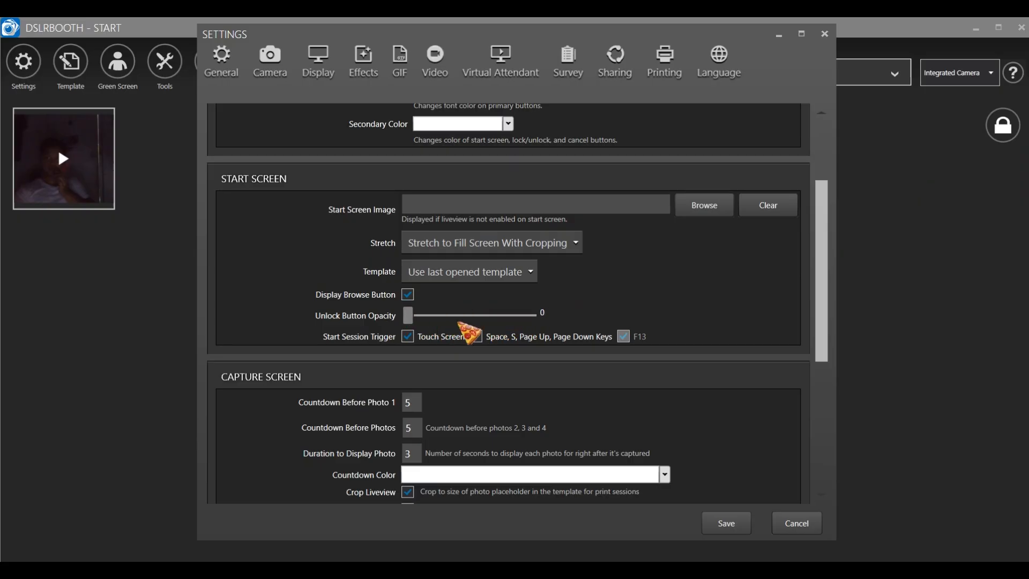
click(428, 316)
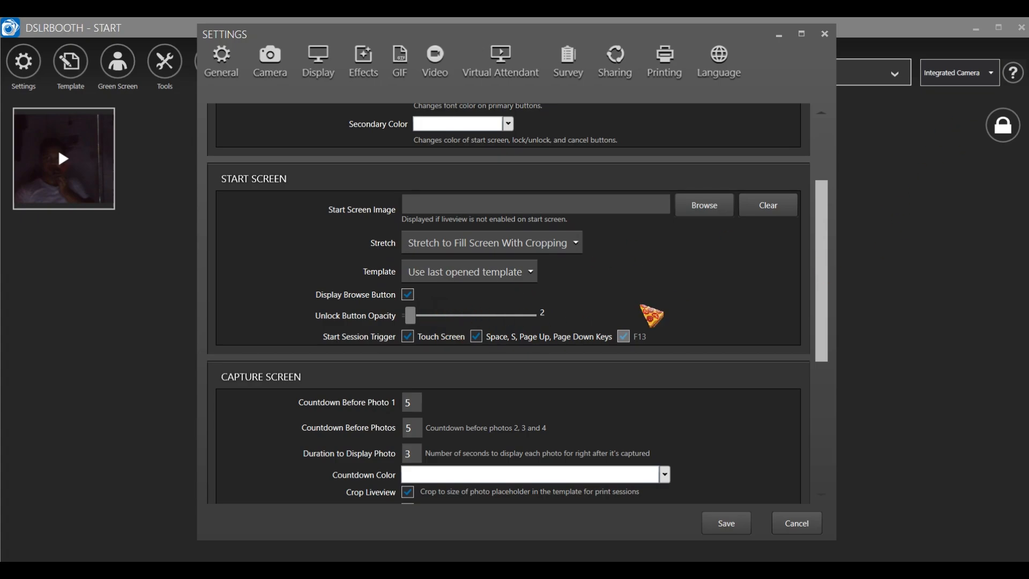
click(413, 316)
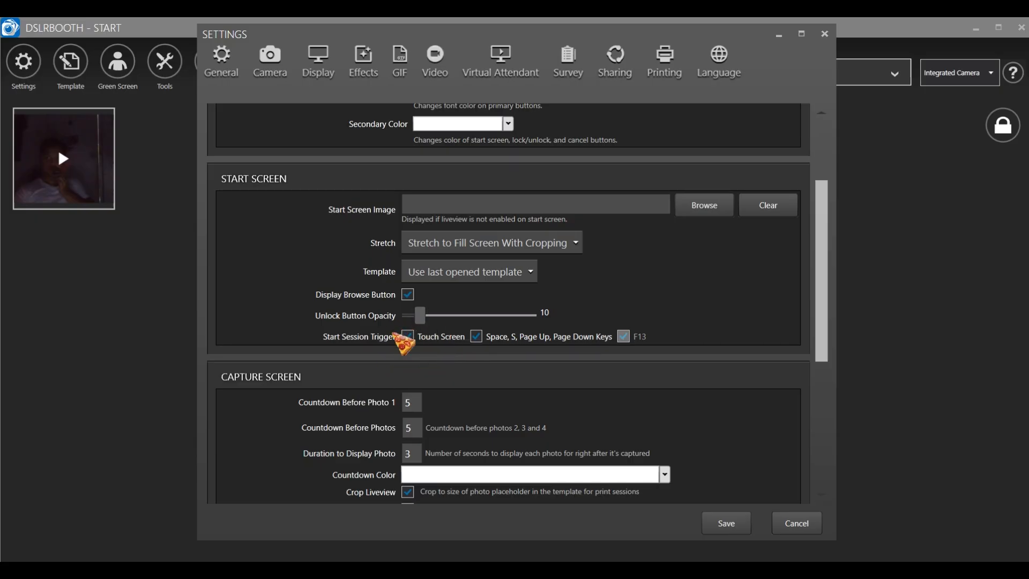
- Look over the Capture Screen options for countdowns, photo duration and thumbnails
scroll(585, 352, down, 3)
scroll(584, 354, down, 1)
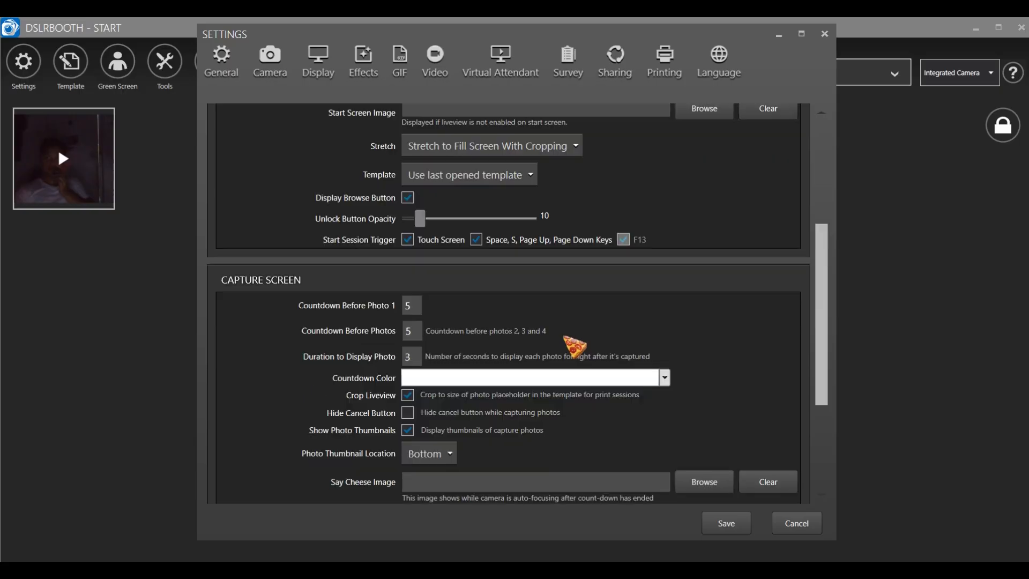
scroll(375, 348, down, 3)
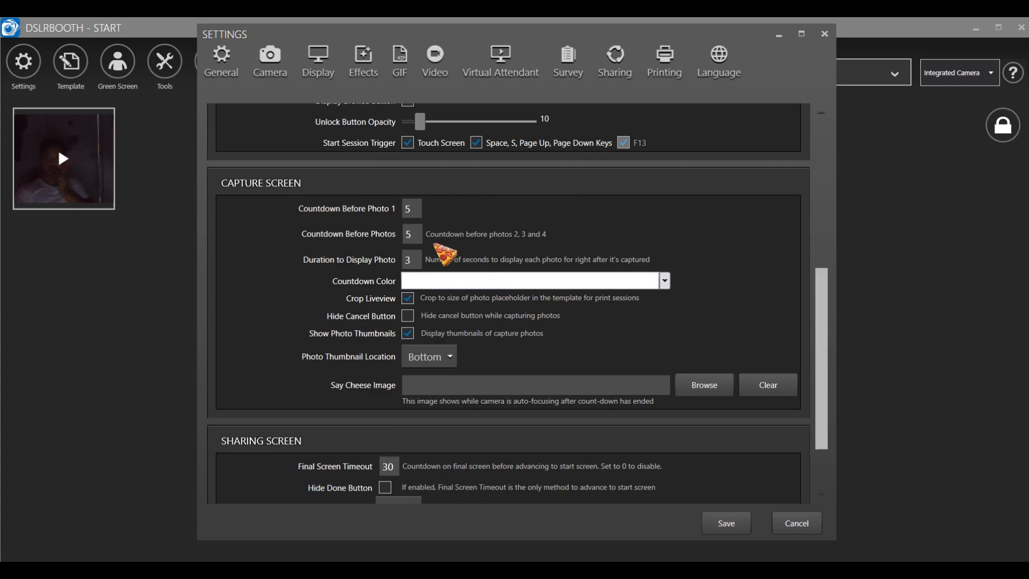
- Close Settings without saving, and start a photo session and cancel it during the first countdown
click(825, 33)
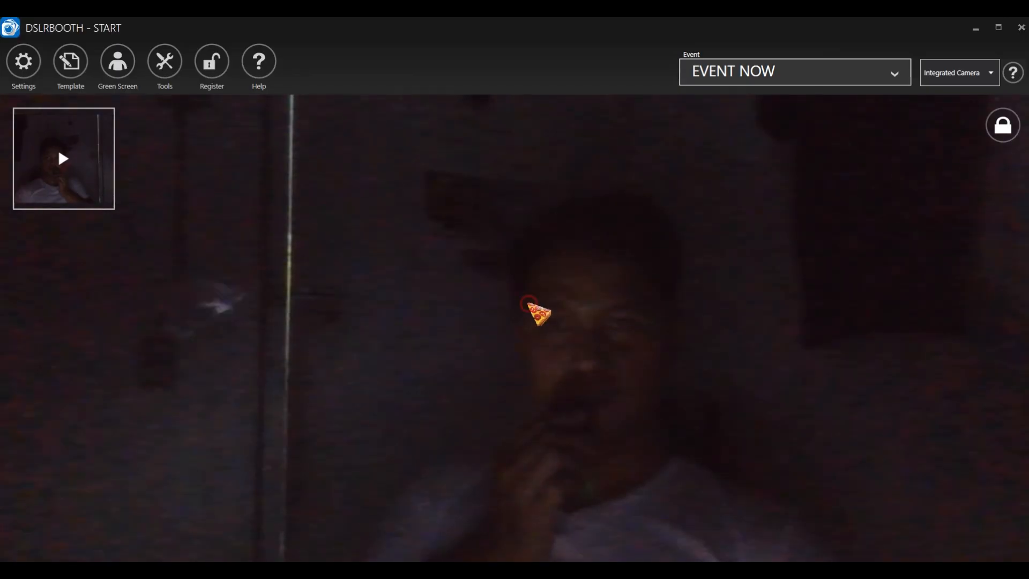
click(536, 311)
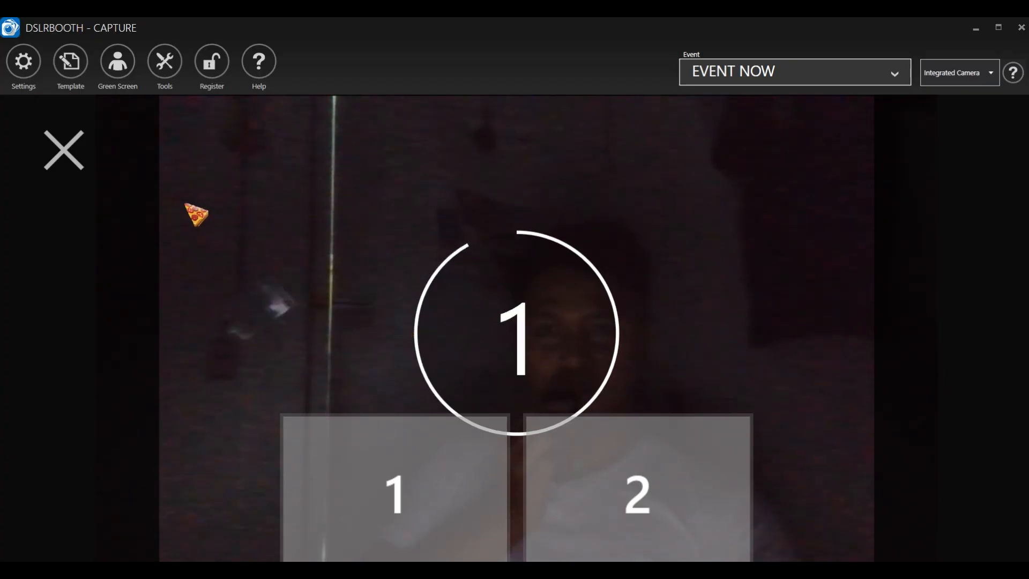
click(64, 149)
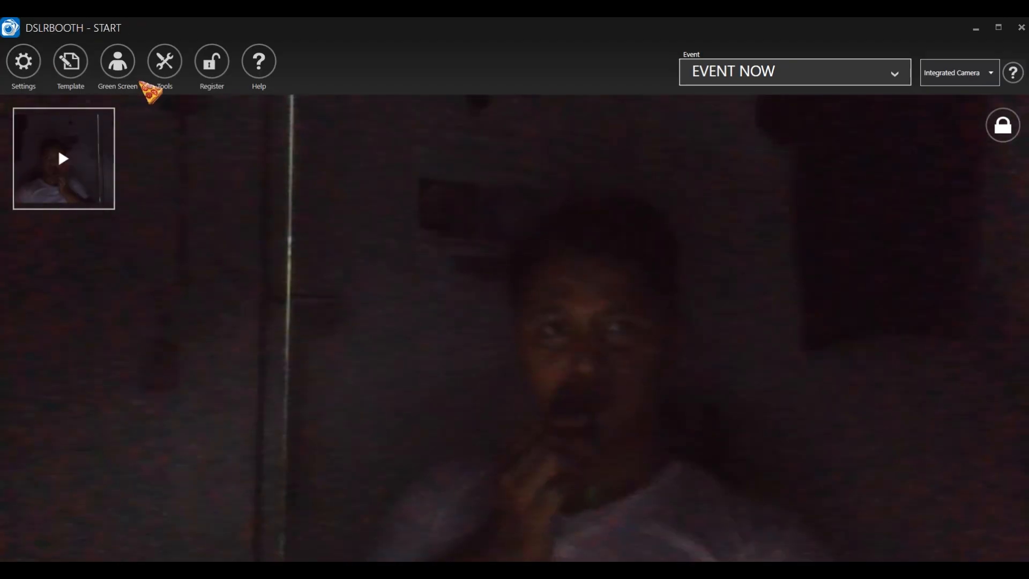
- Reopen the Display settings, enter 5 for Countdown Before Photo 1, and check the Photo Thumbnail Location choices
click(26, 65)
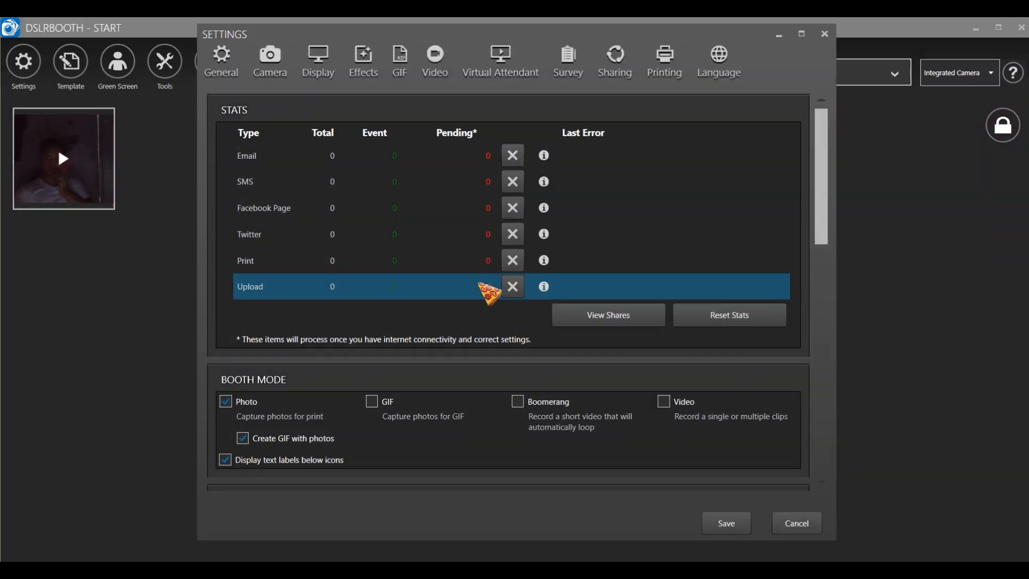
click(320, 75)
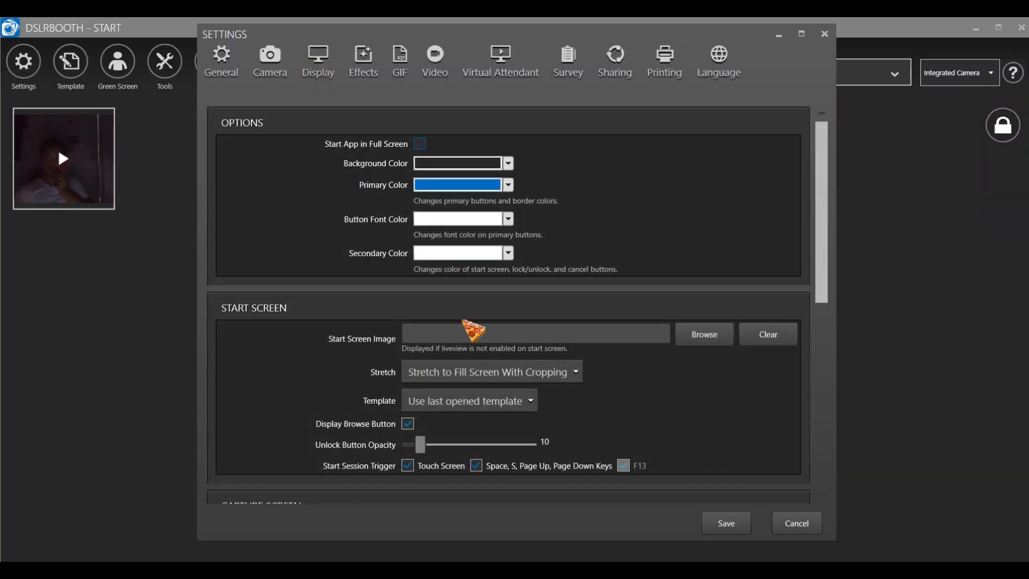
scroll(504, 343, down, 2)
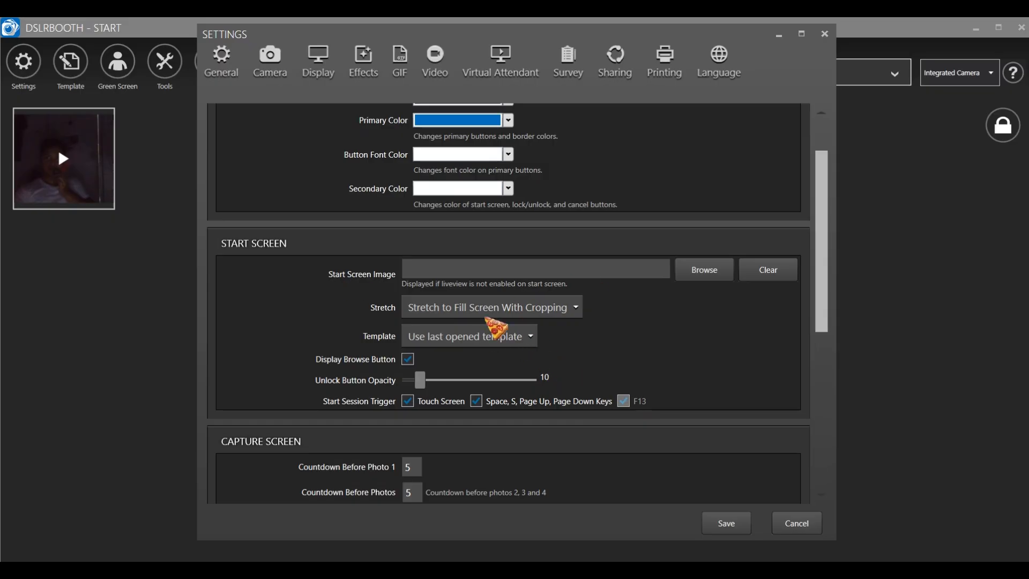
scroll(552, 375, down, 2)
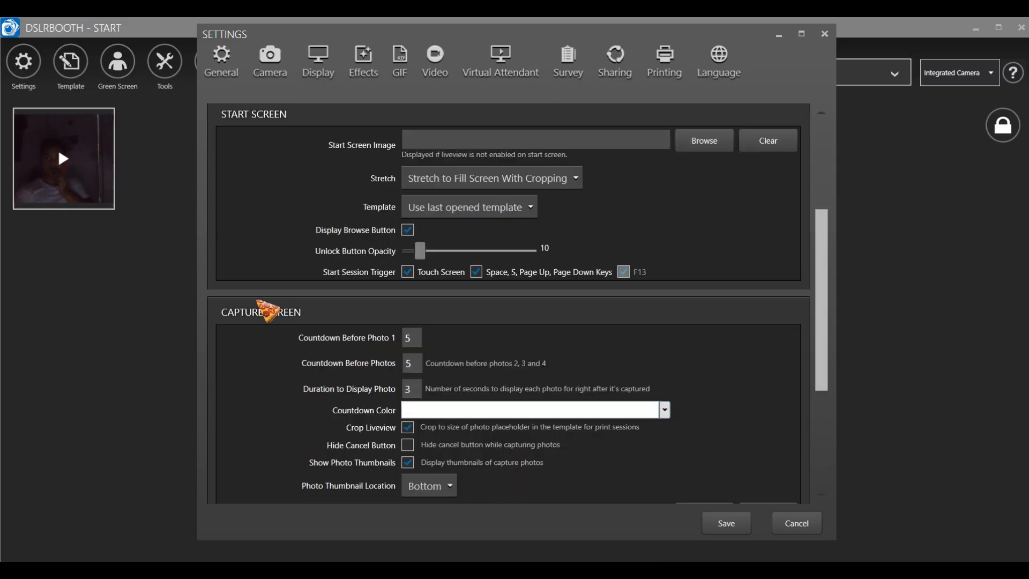
scroll(501, 424, down, 1)
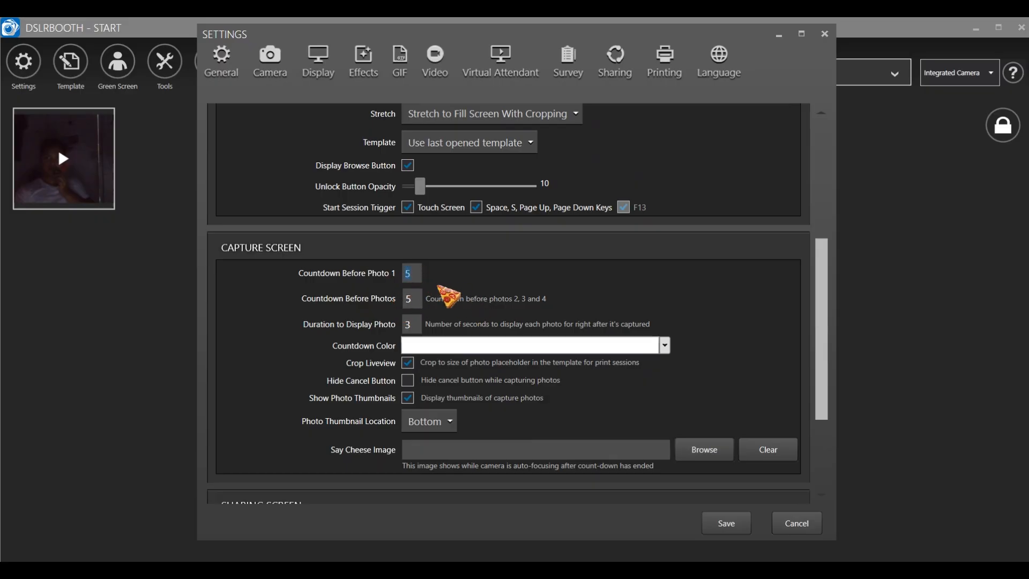
click(449, 271)
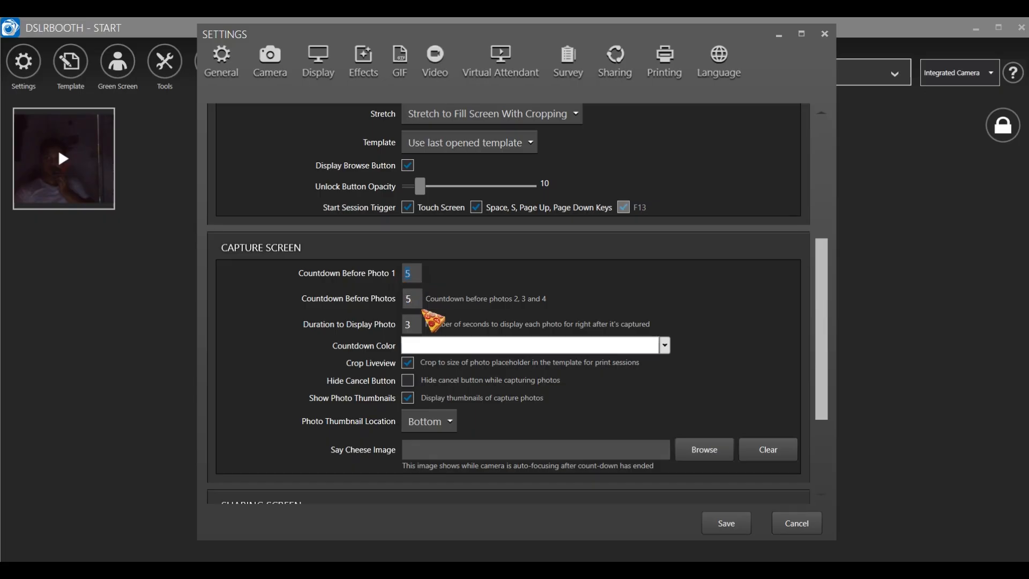
text(5)
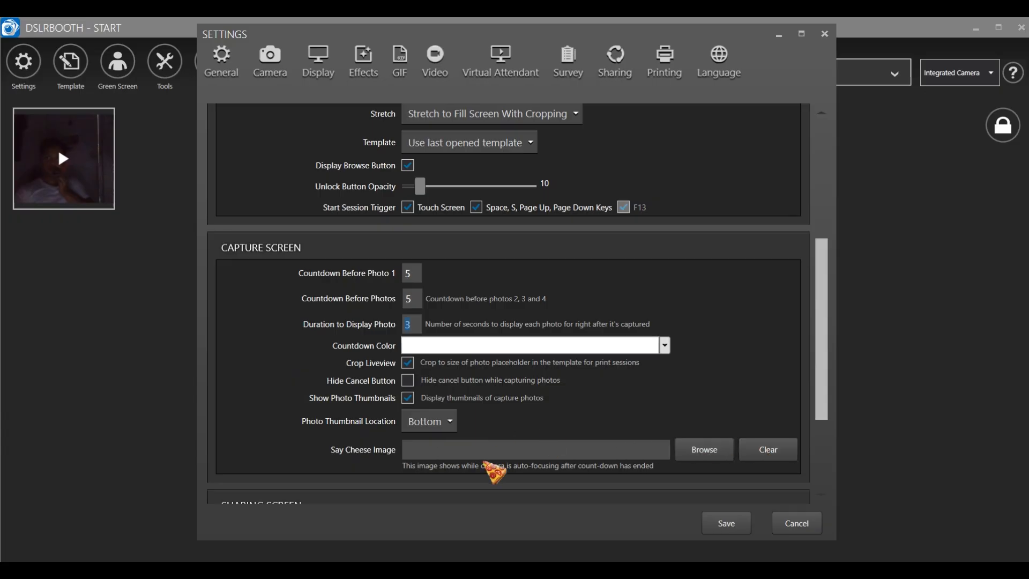
click(439, 422)
click(442, 437)
- Close Settings without saving, run a photo session past its first photo and end it
click(794, 523)
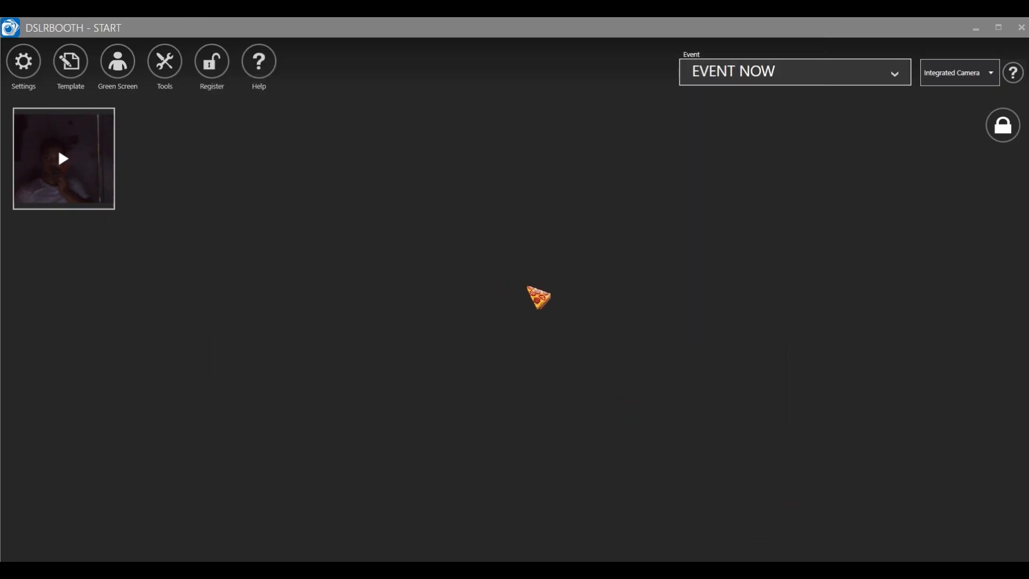
click(702, 393)
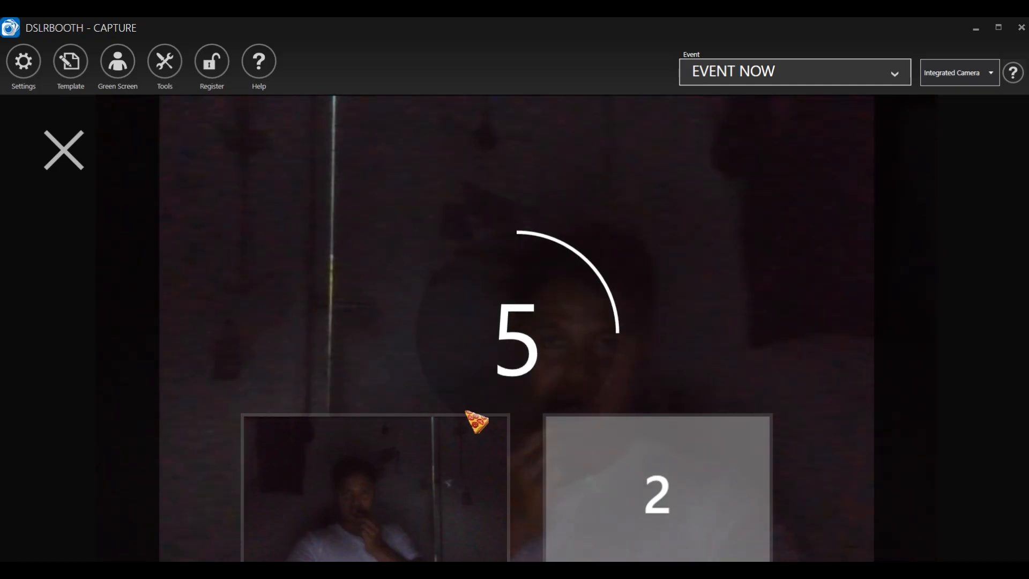
click(64, 151)
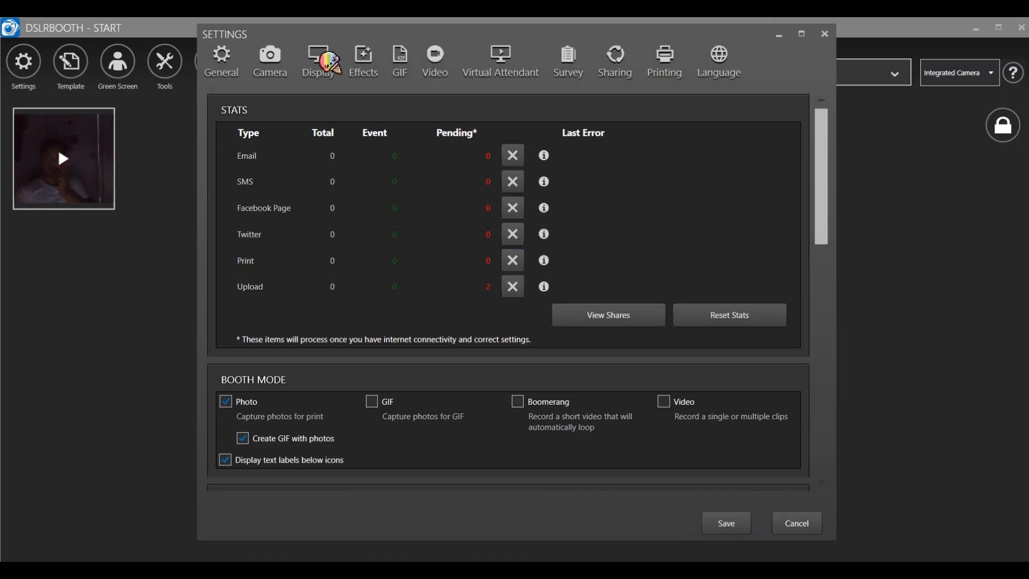
- In the Display settings, set Final Screen Timeout to 10, enable Hide Done Button, save, and run a photo session to test it
click(322, 58)
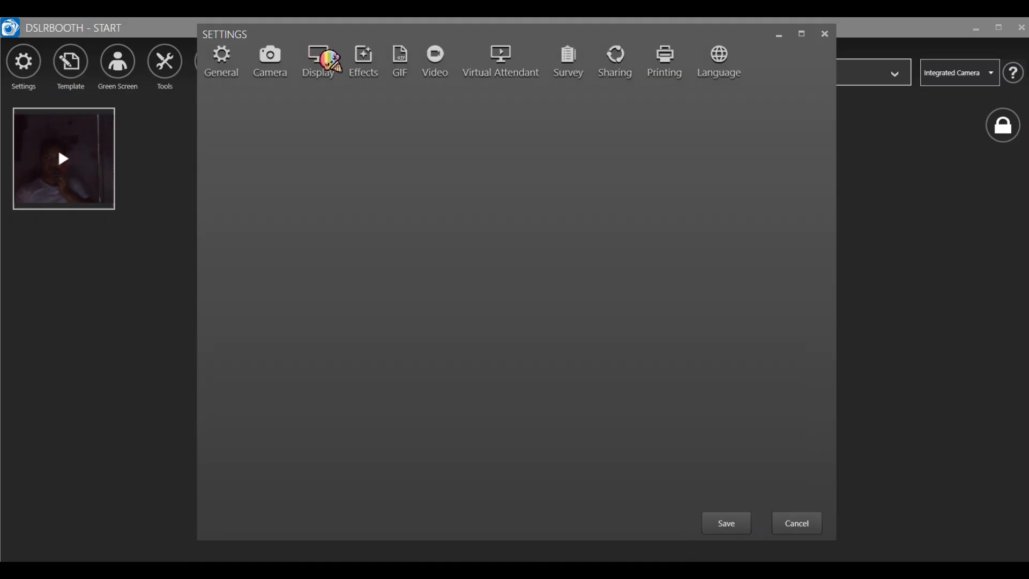
scroll(666, 365, down, 5)
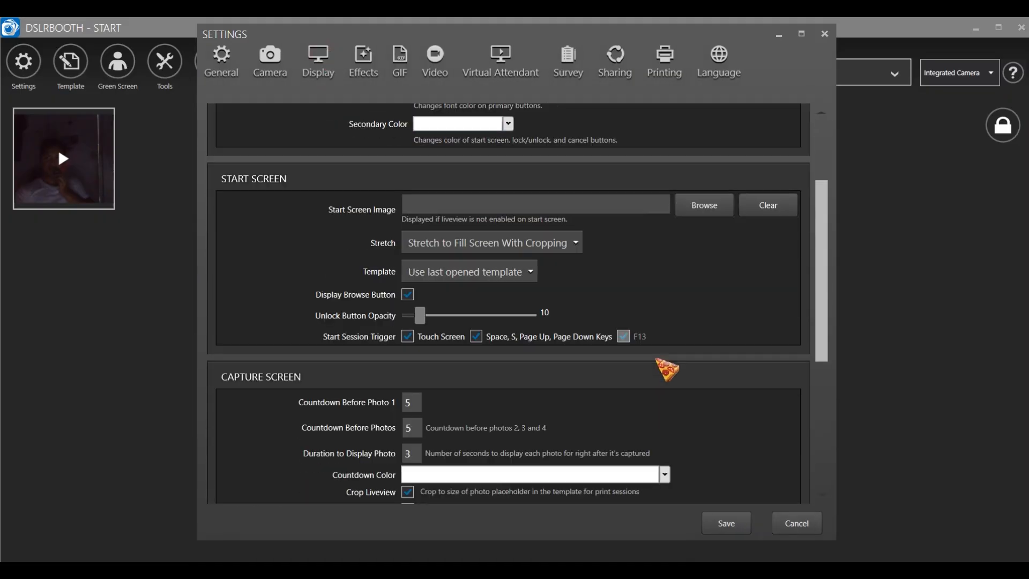
scroll(667, 370, down, 2)
scroll(636, 425, down, 2)
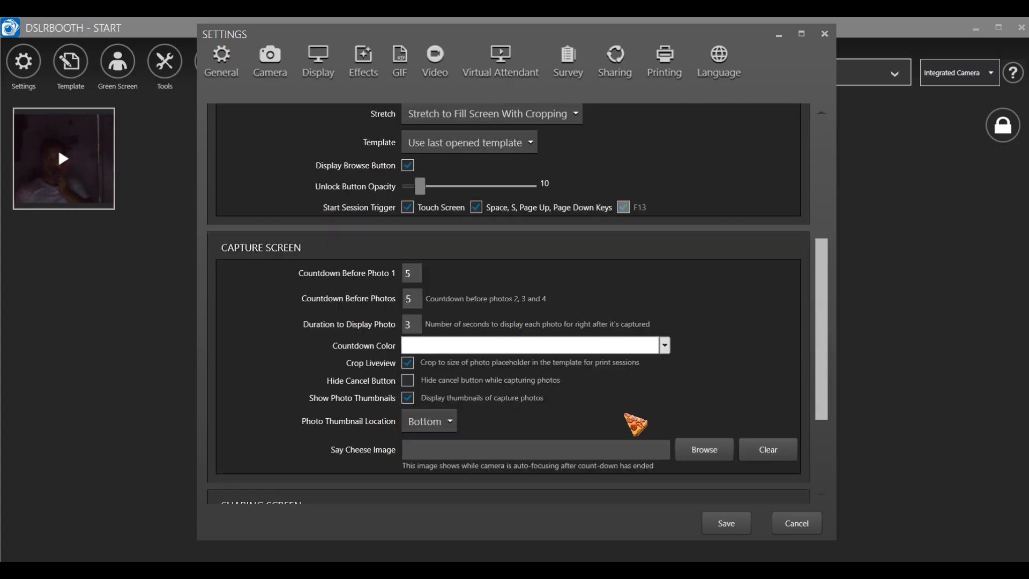
scroll(625, 393, down, 2)
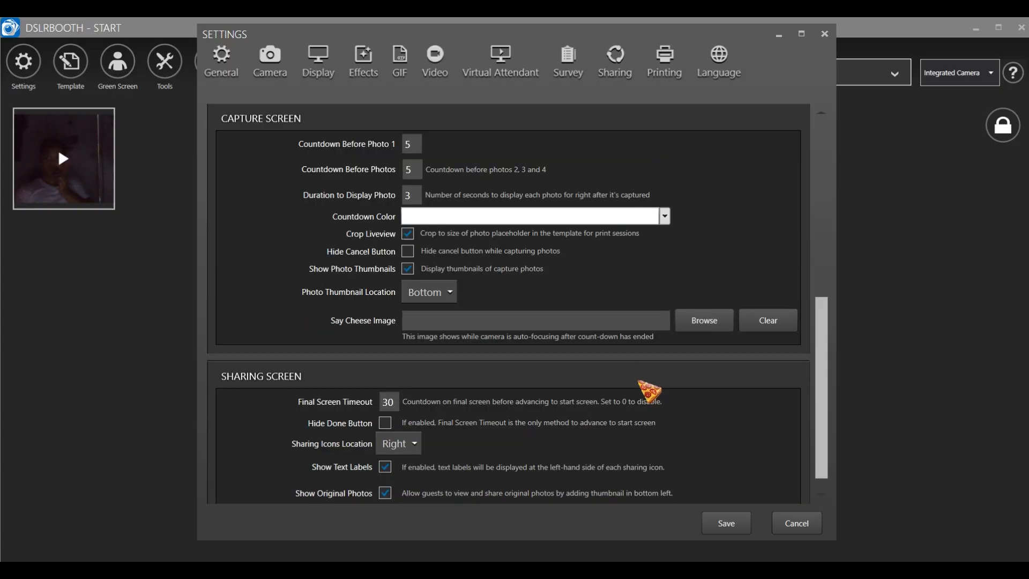
scroll(608, 330, down, 1)
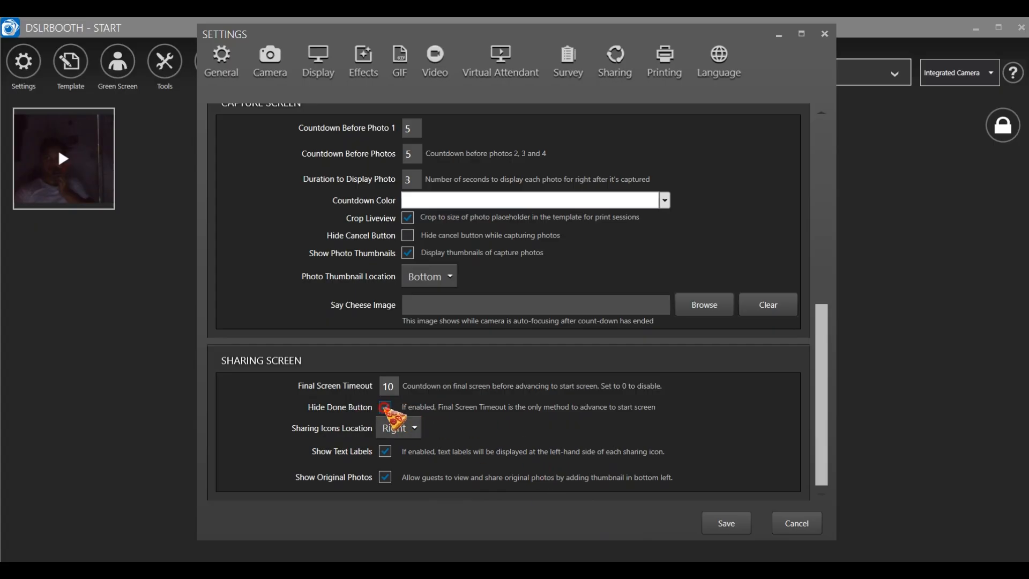
click(385, 407)
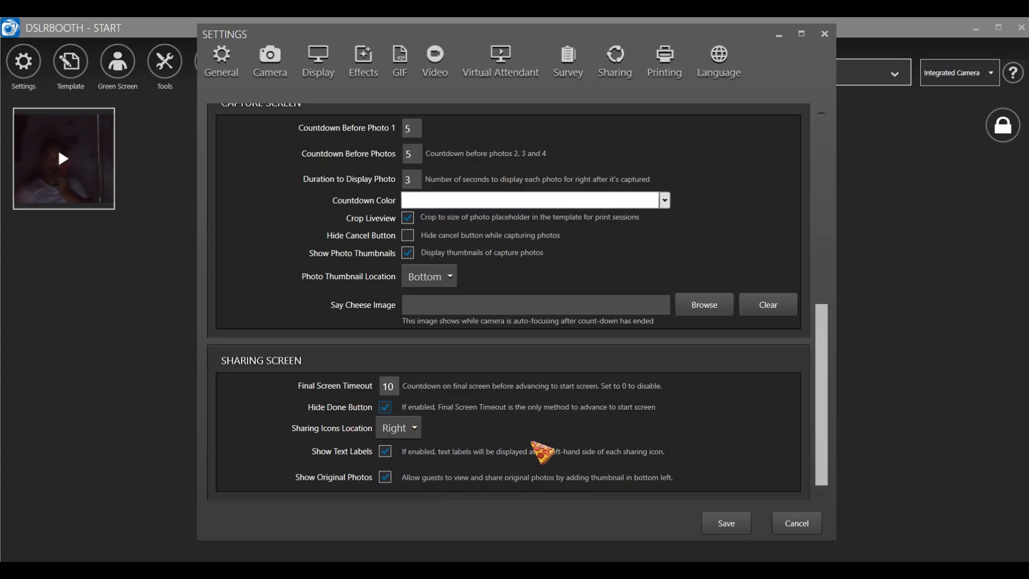
click(732, 522)
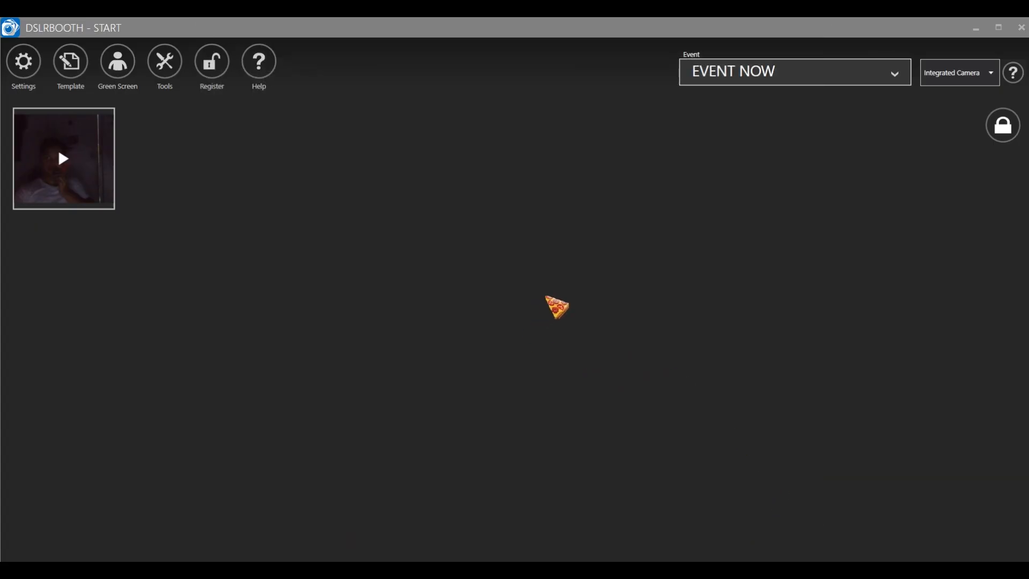
click(559, 275)
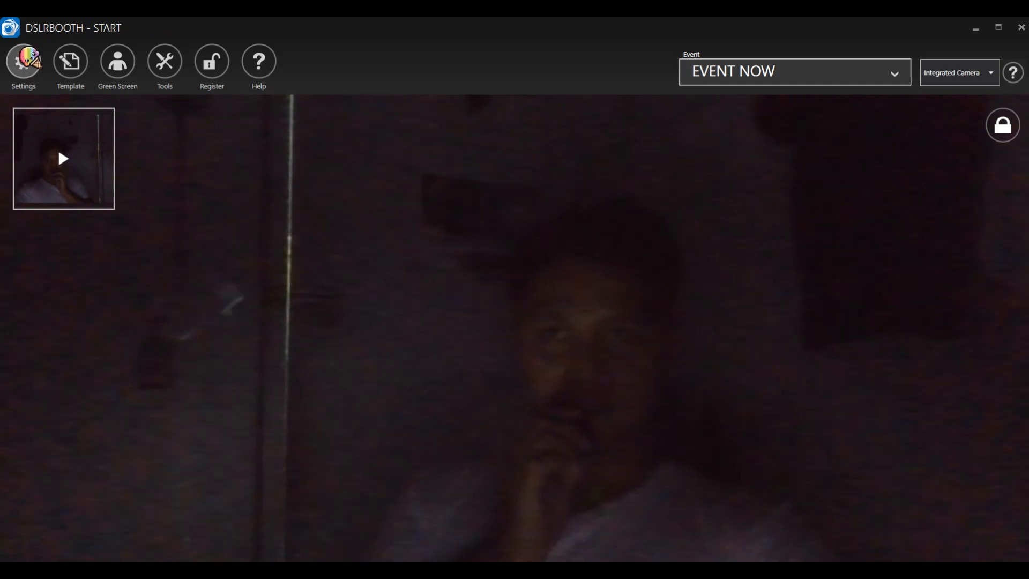
- Reopen Settings and look over the General section's Options, Disclaimer and Directories groups
click(28, 56)
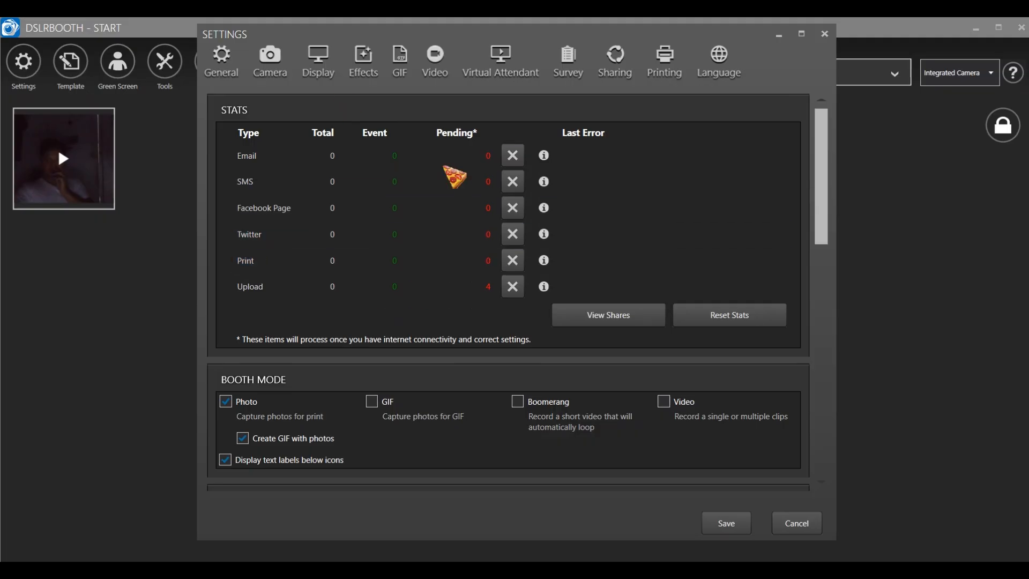
scroll(551, 363, down, 3)
scroll(482, 432, down, 6)
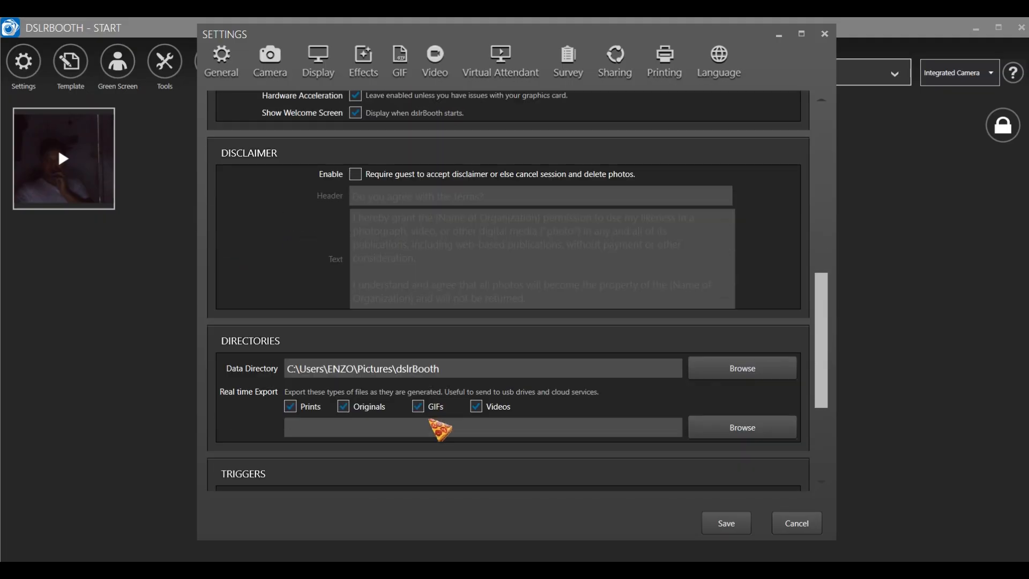
scroll(451, 427, down, 1)
scroll(450, 423, up, 3)
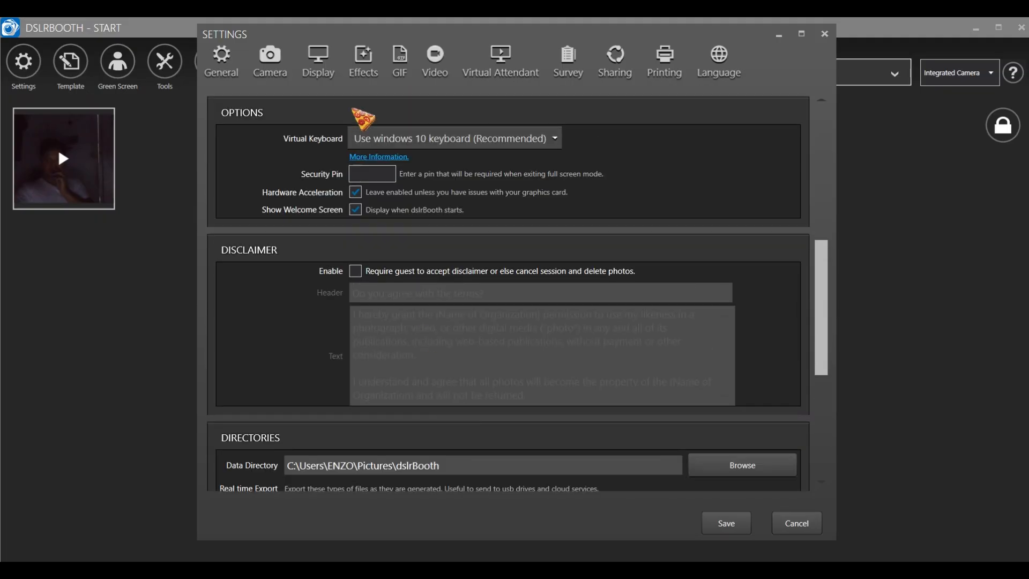
- Review the Display settings' Start Screen, Capture Screen and Sharing Screen groups and save them as they are
click(316, 55)
scroll(523, 330, down, 3)
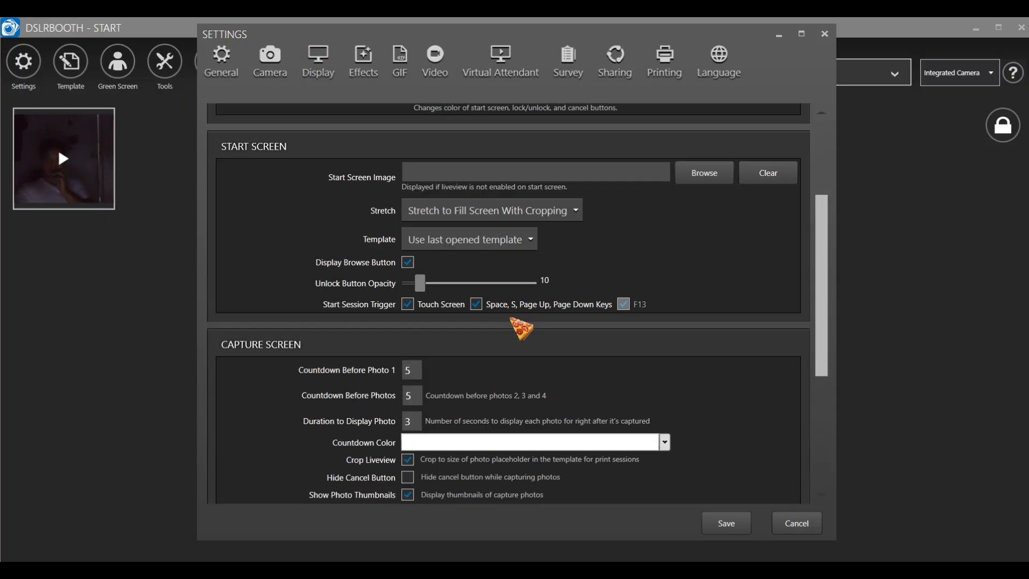
scroll(429, 429, down, 4)
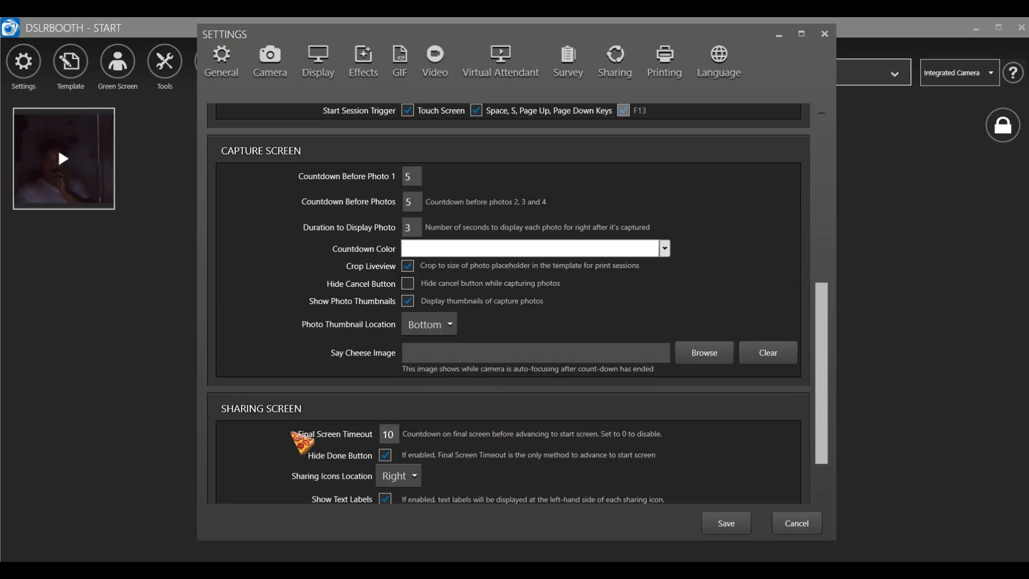
scroll(408, 445, down, 1)
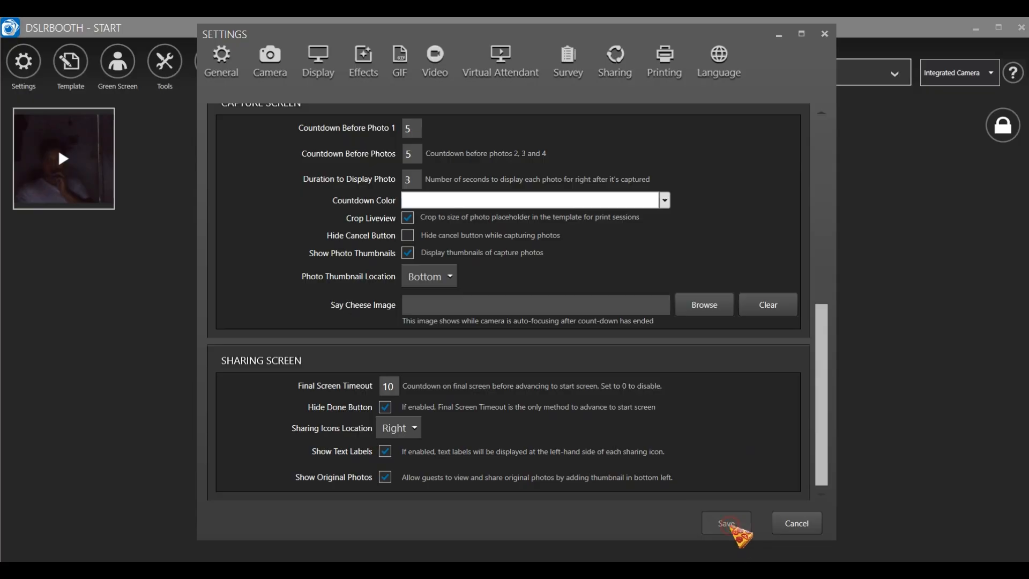
click(727, 524)
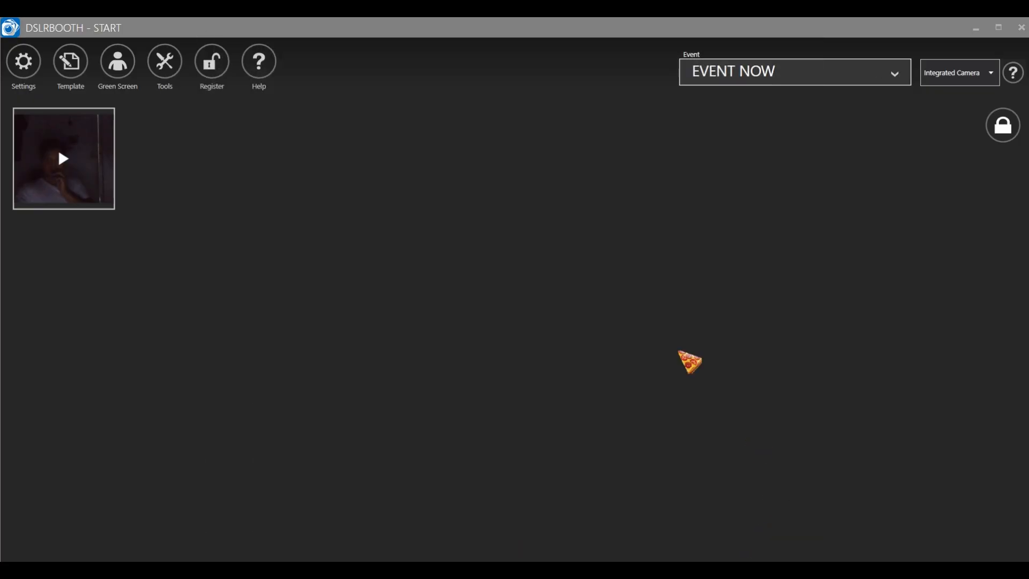
- Open Settings and look over the Effects section's Beauty Filter, Filters, Digital Props, Watermark and Post-Processing groups
click(26, 65)
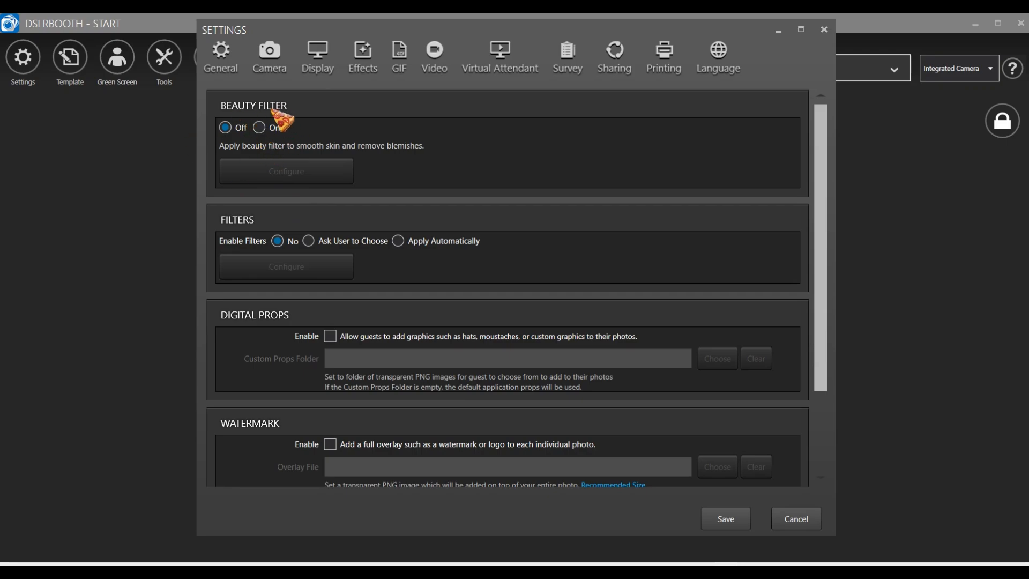
scroll(279, 294, down, 3)
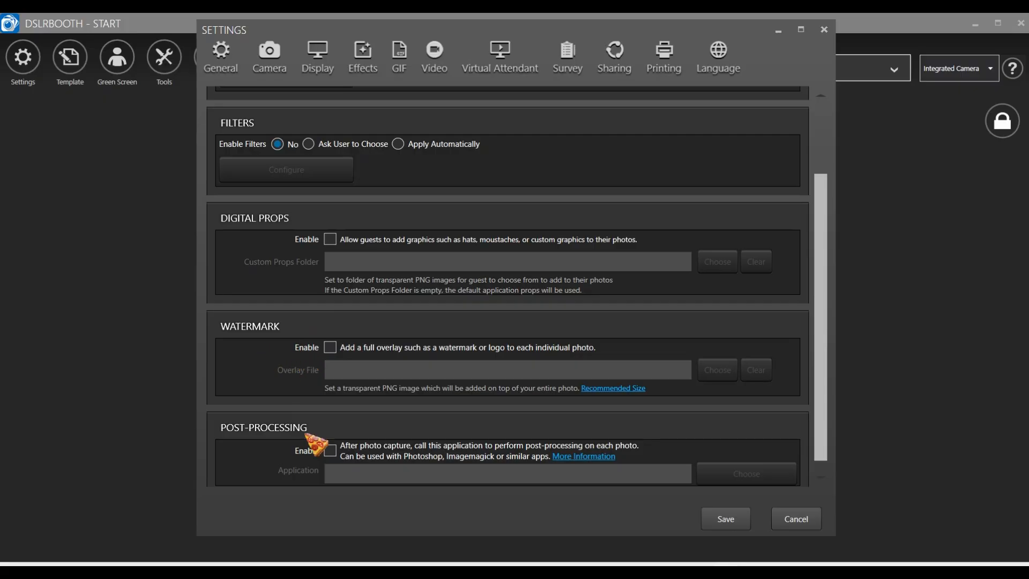
scroll(308, 433, down, 1)
scroll(300, 418, up, 3)
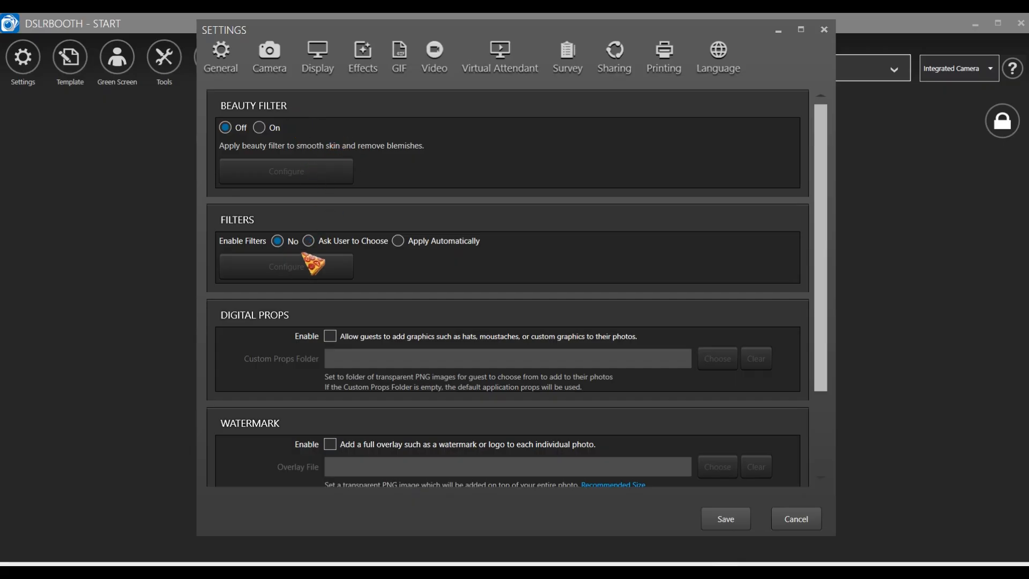
scroll(307, 255, down, 1)
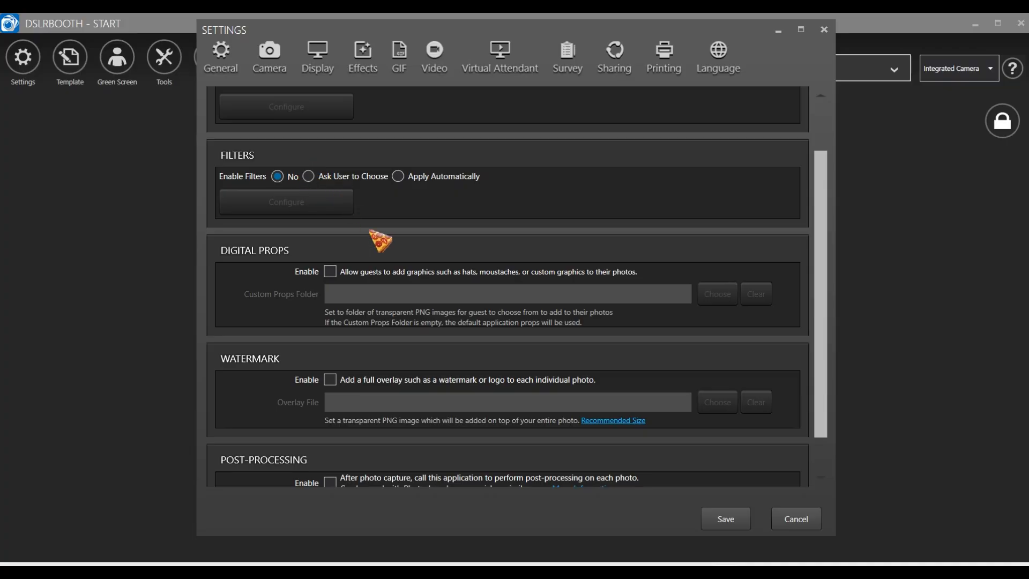
scroll(371, 242, down, 1)
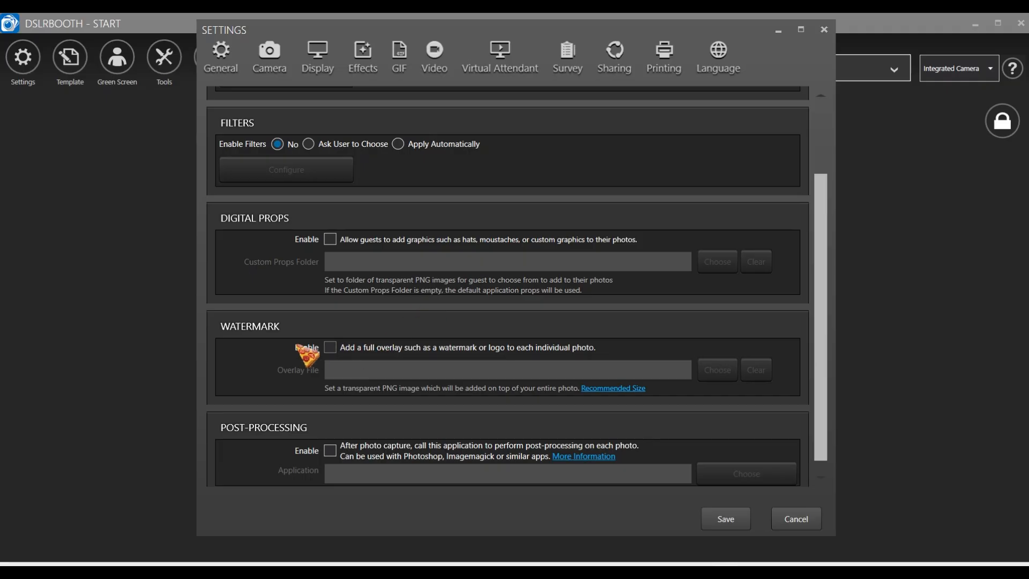
scroll(466, 363, down, 1)
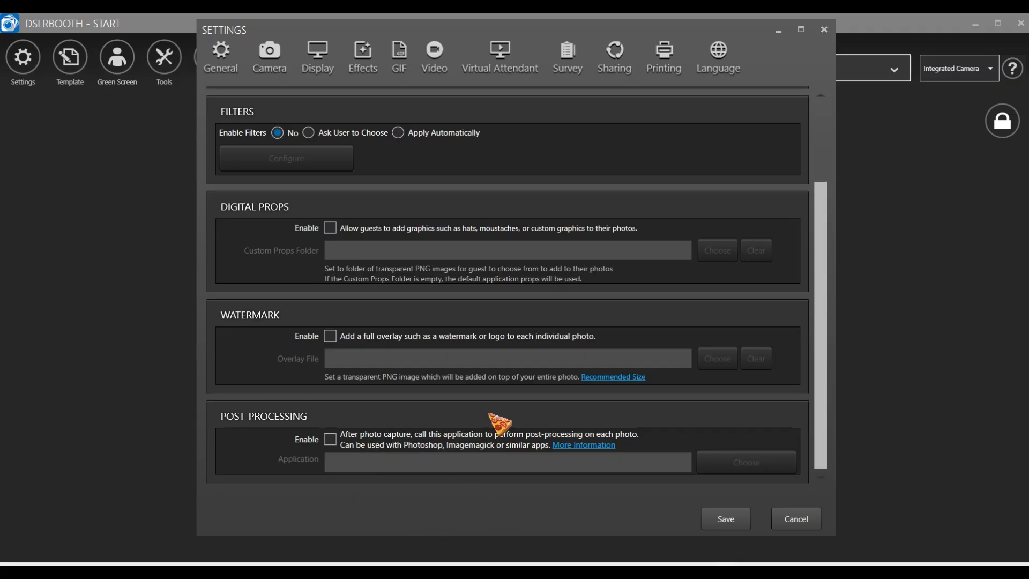
scroll(432, 336, up, 2)
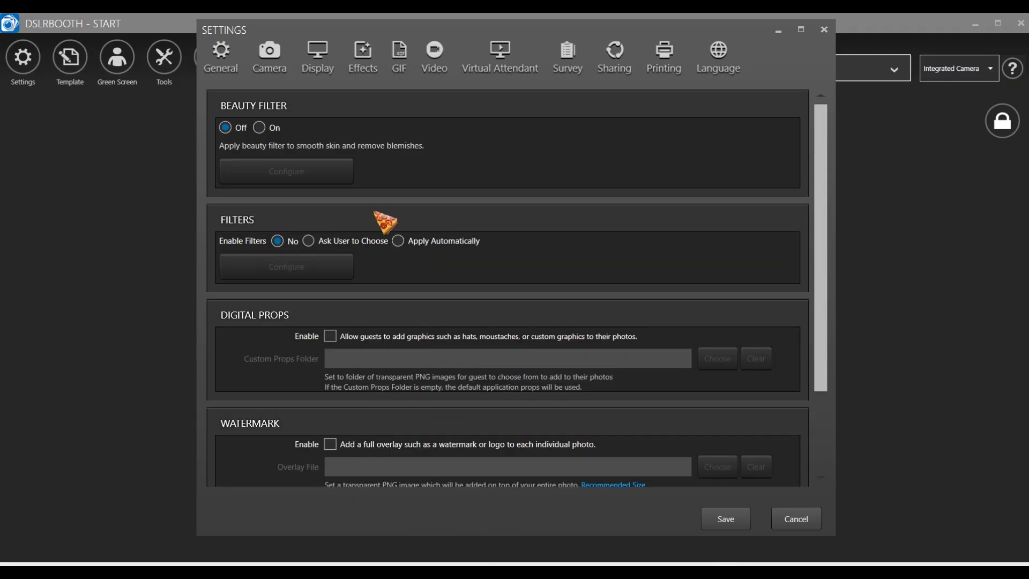
- Turn the Beauty Filter on, open its configuration and save the filter settings as they are
click(259, 128)
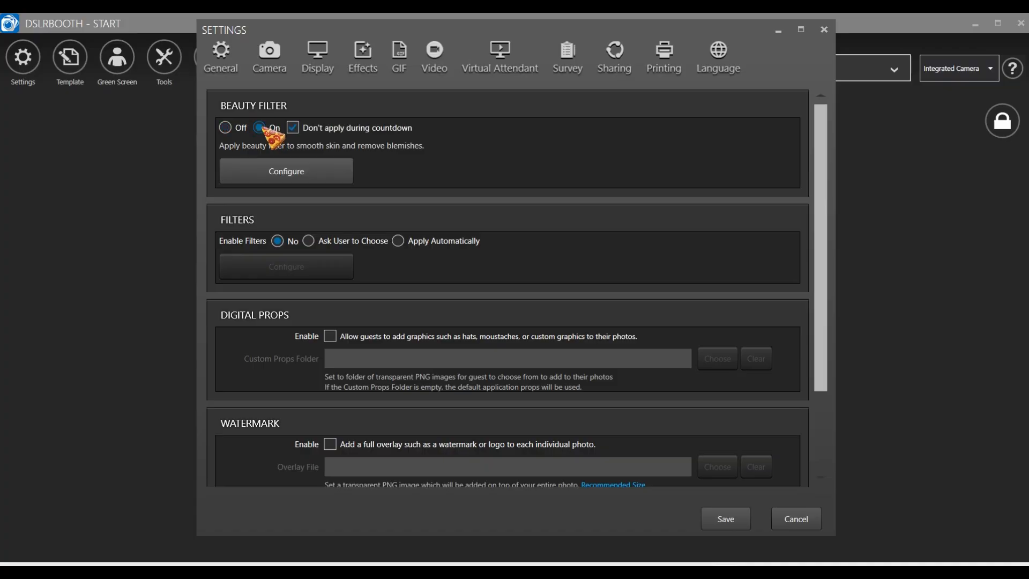
click(312, 171)
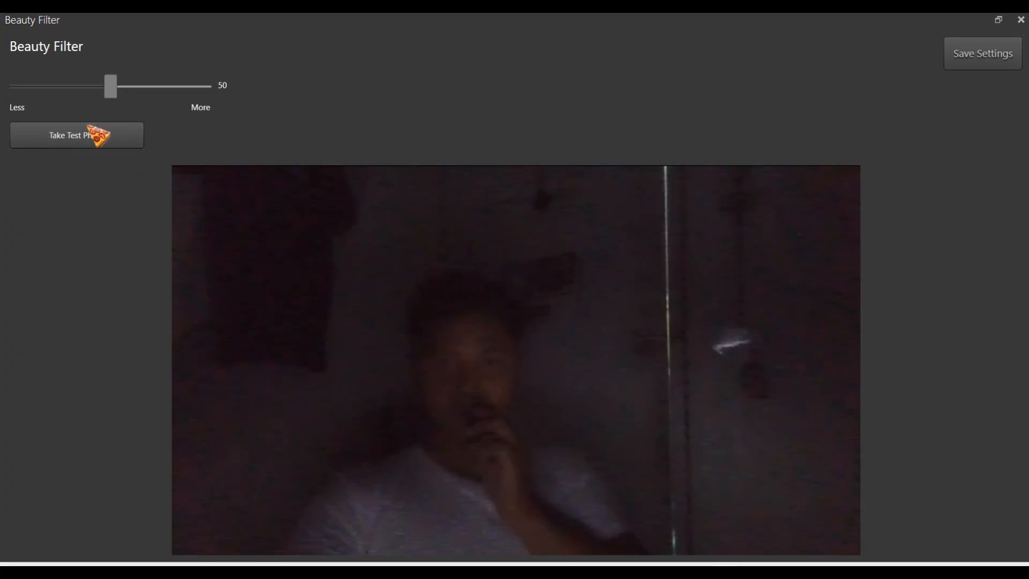
click(956, 54)
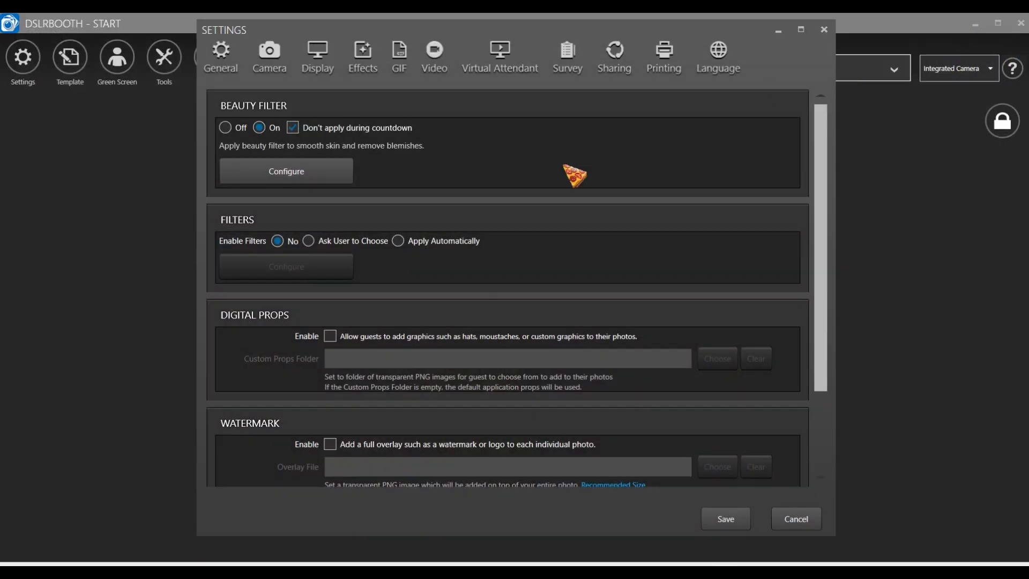
- Review the Effects options for Filters, Digital Props, Watermark and Post-Processing once more
scroll(403, 192, down, 3)
scroll(558, 394, down, 1)
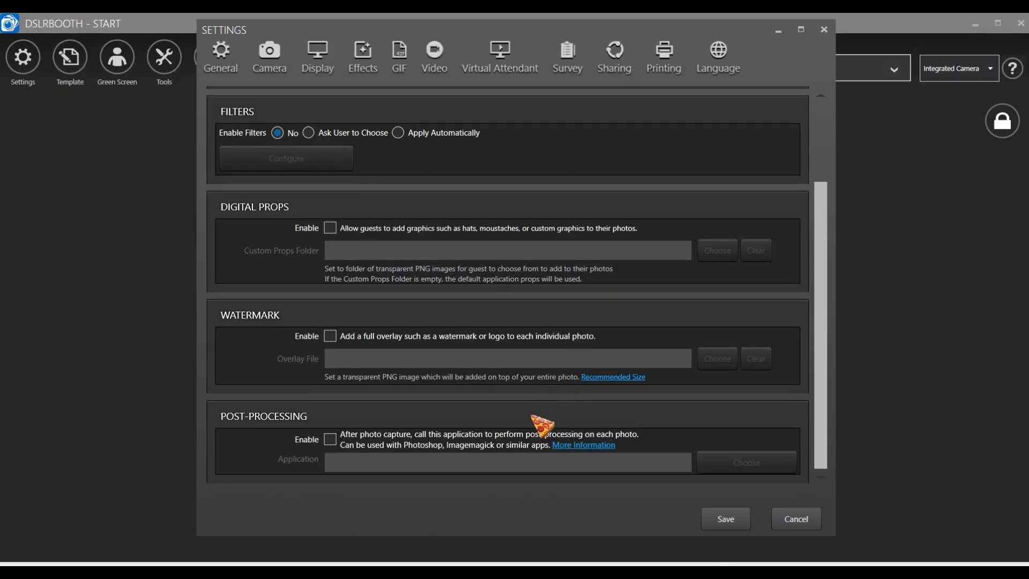
scroll(394, 250, up, 3)
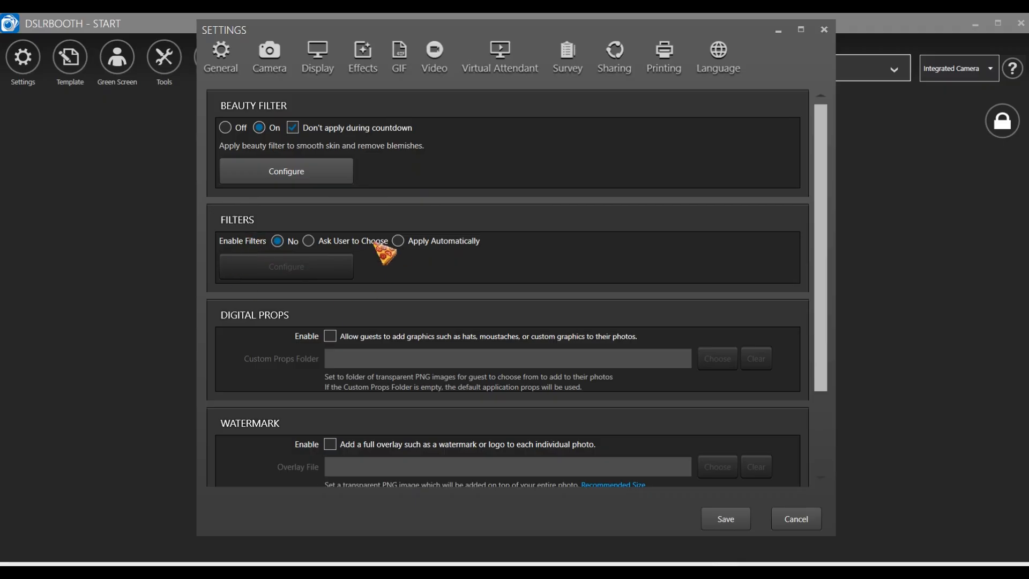
scroll(375, 366, down, 2)
scroll(409, 460, down, 2)
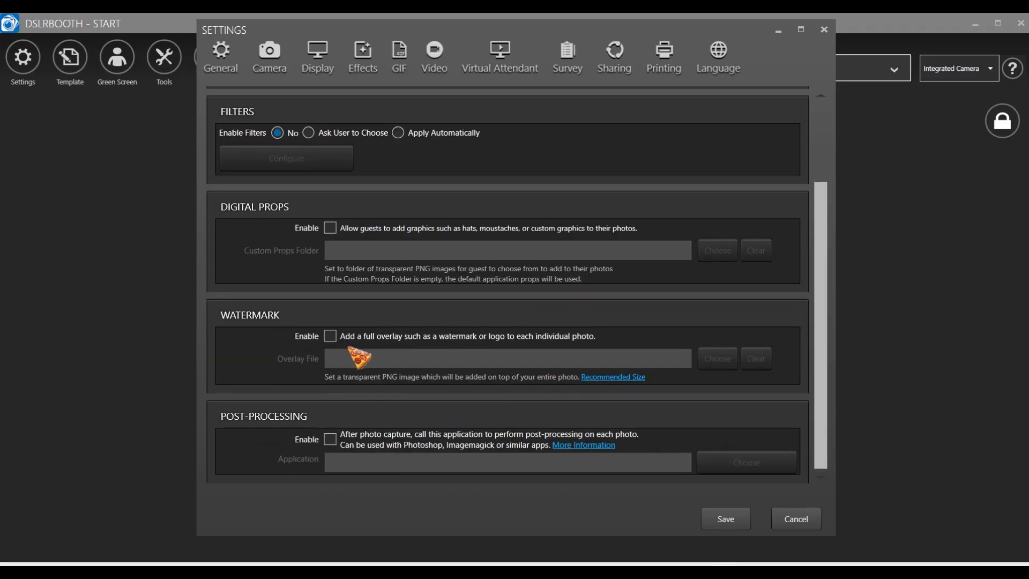
scroll(360, 343, up, 2)
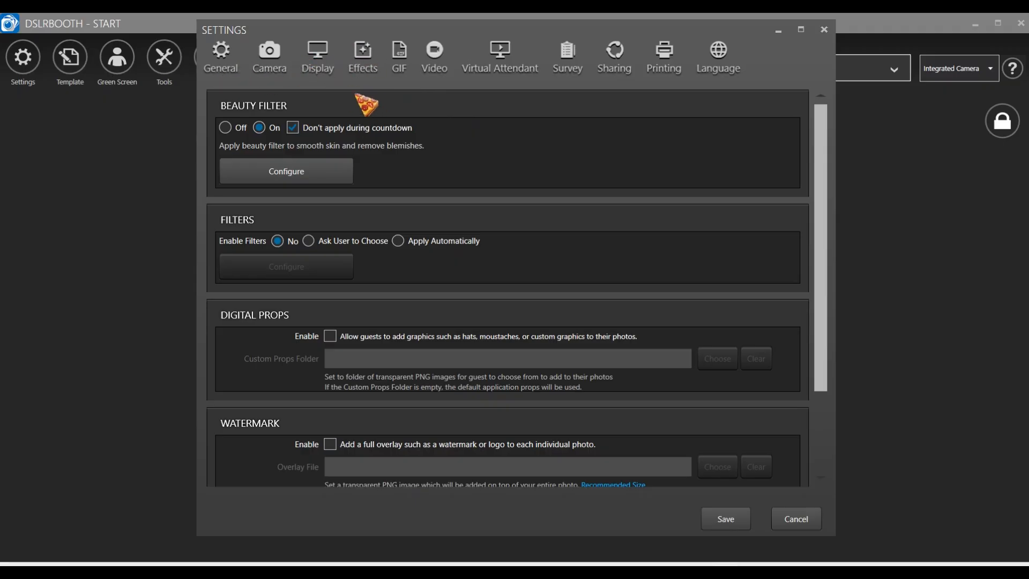
- Look over the GIF, Video, Virtual Attendant and Survey settings
click(408, 67)
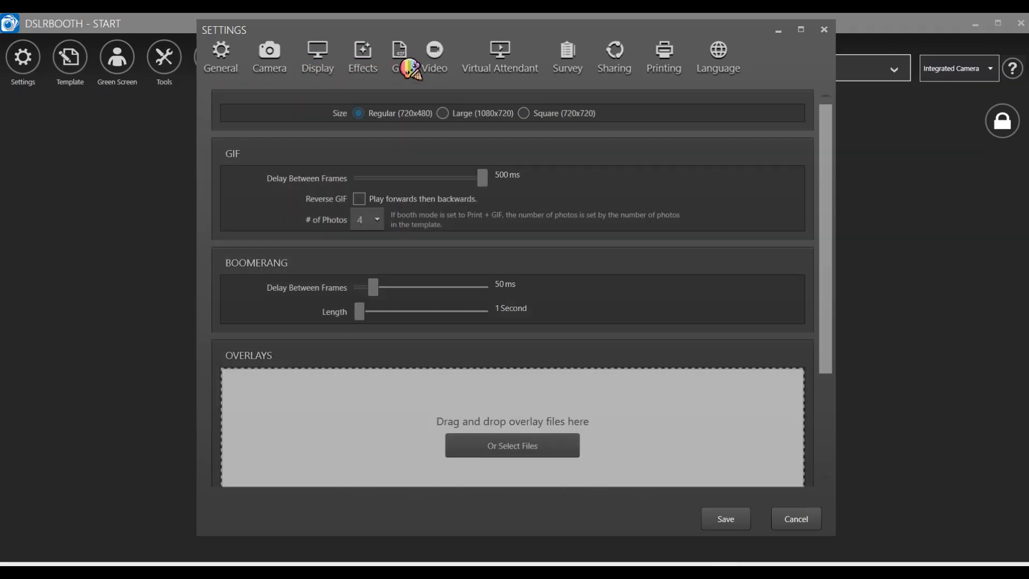
scroll(443, 406, down, 3)
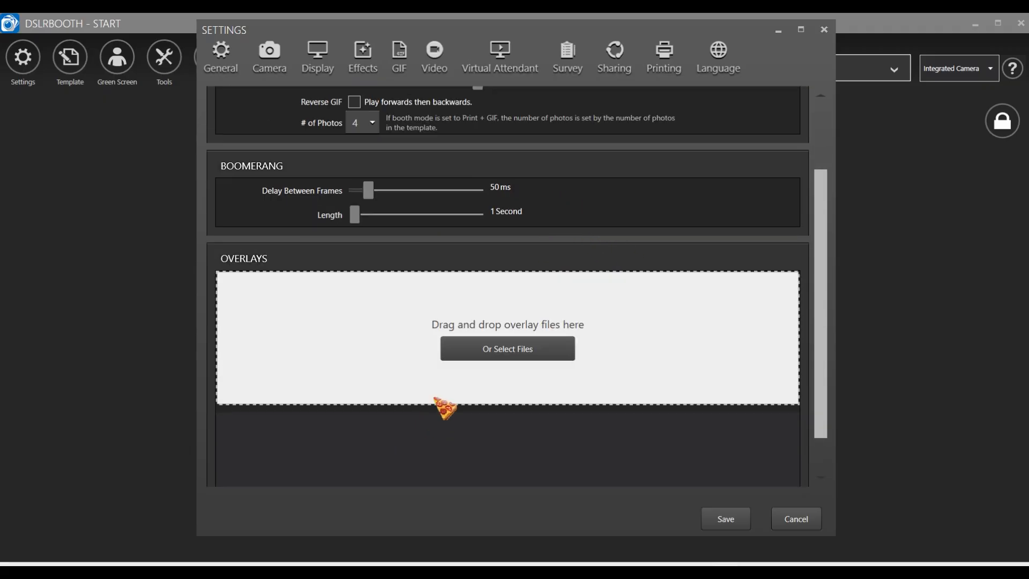
scroll(461, 391, up, 3)
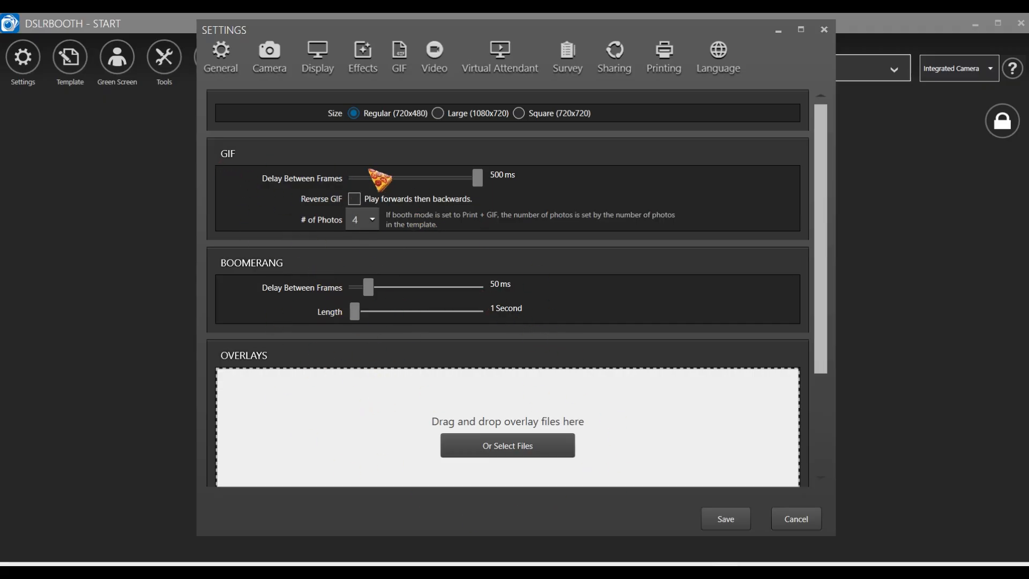
click(434, 54)
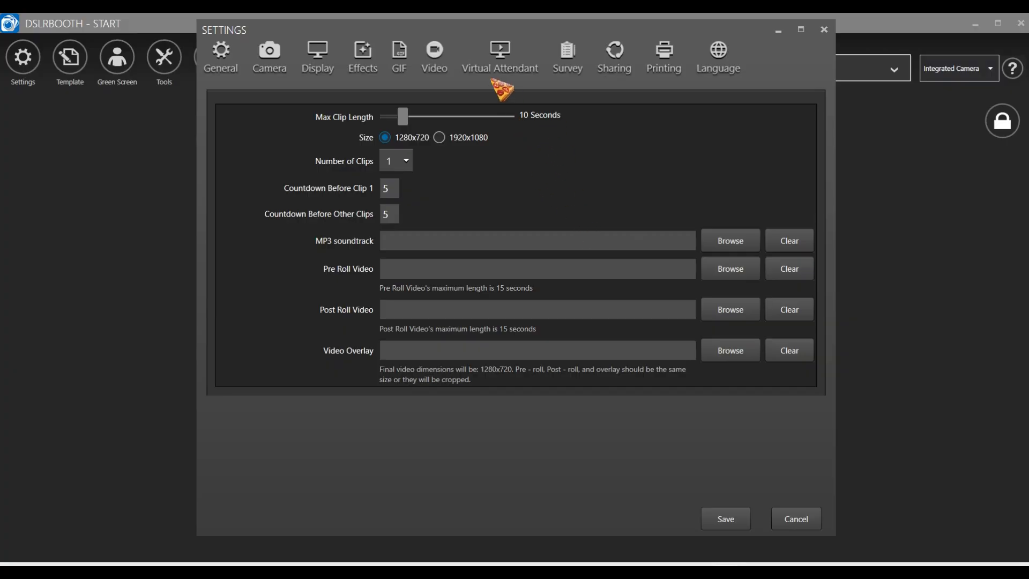
click(511, 48)
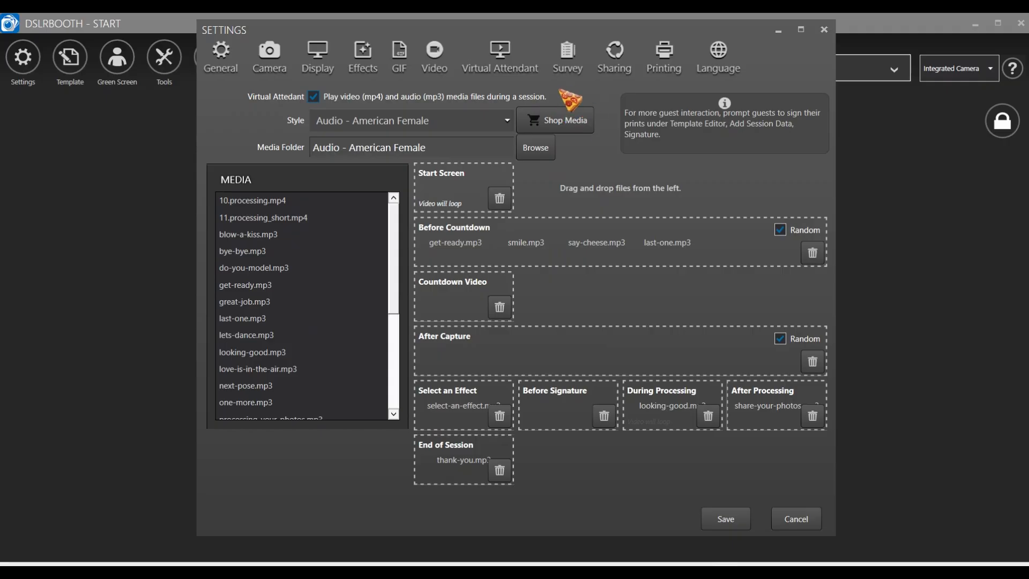
click(569, 63)
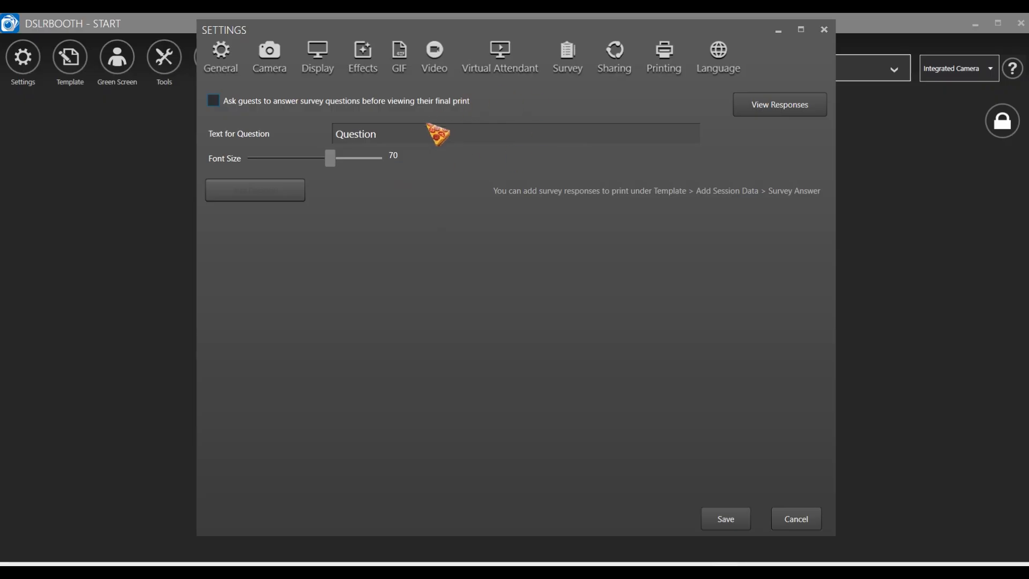
- In the Sharing settings, turn off fotoShare Cloud Enhanced Sharing, check the Email options and save
click(613, 62)
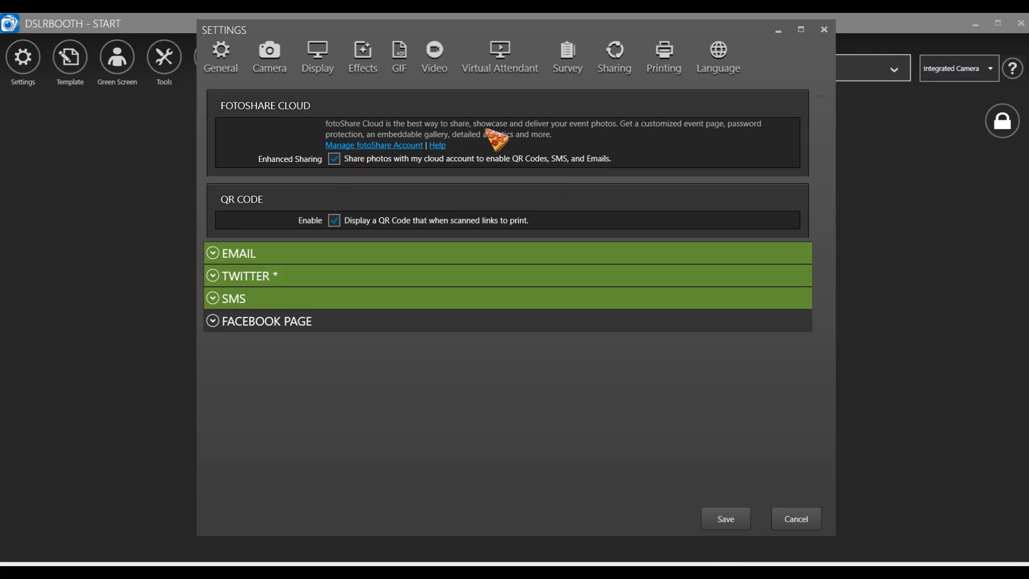
click(334, 159)
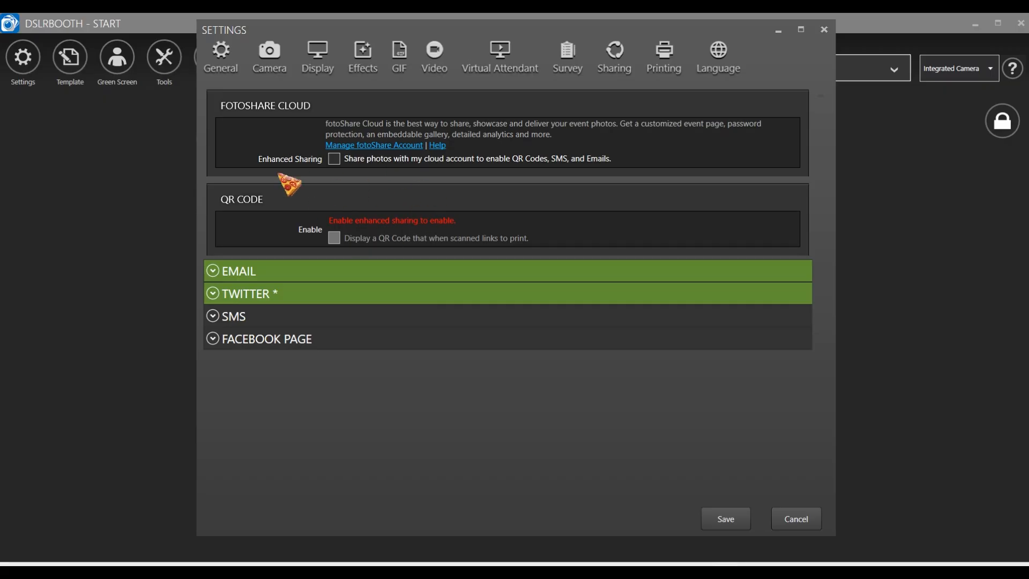
click(217, 271)
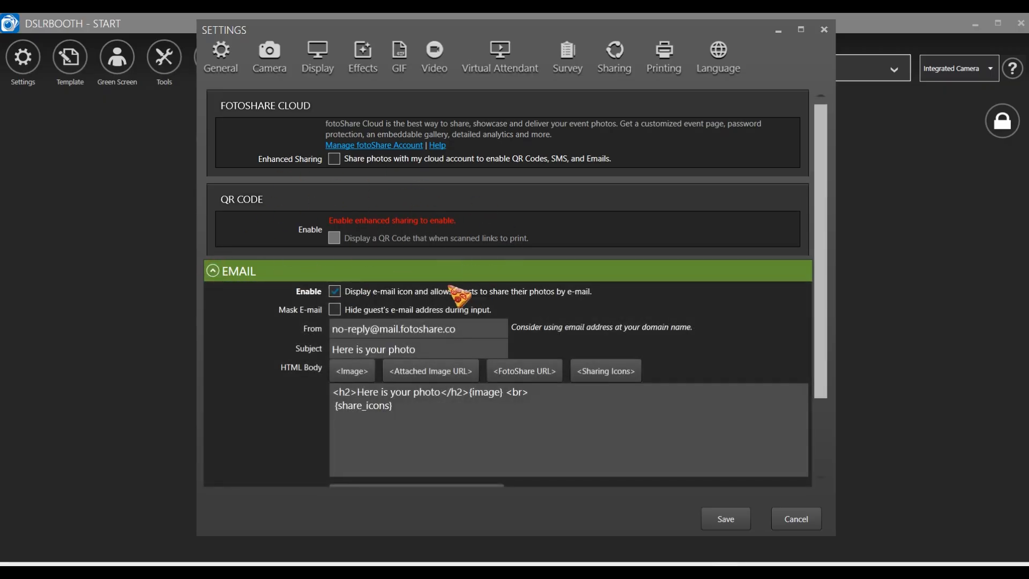
click(225, 274)
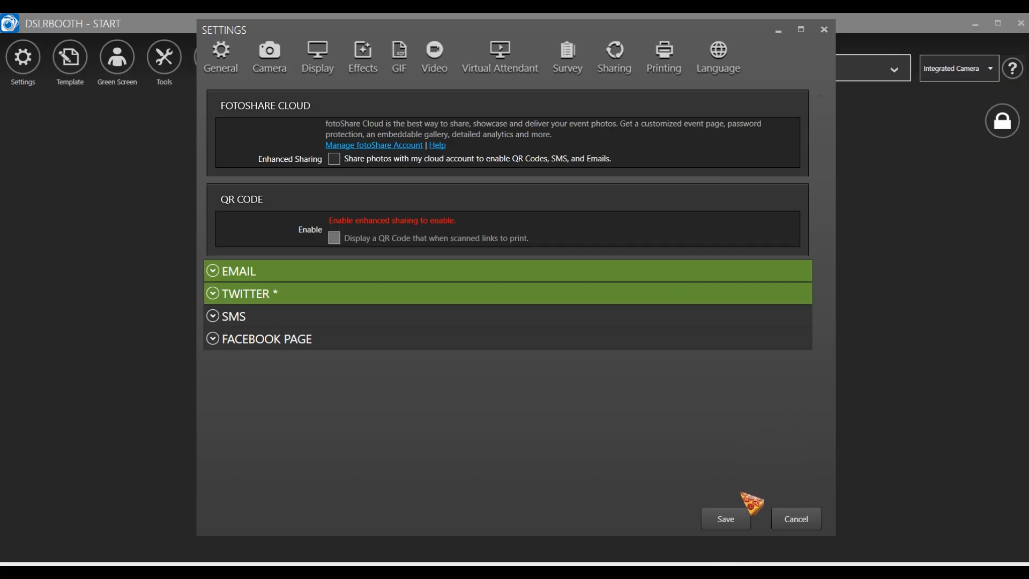
click(732, 514)
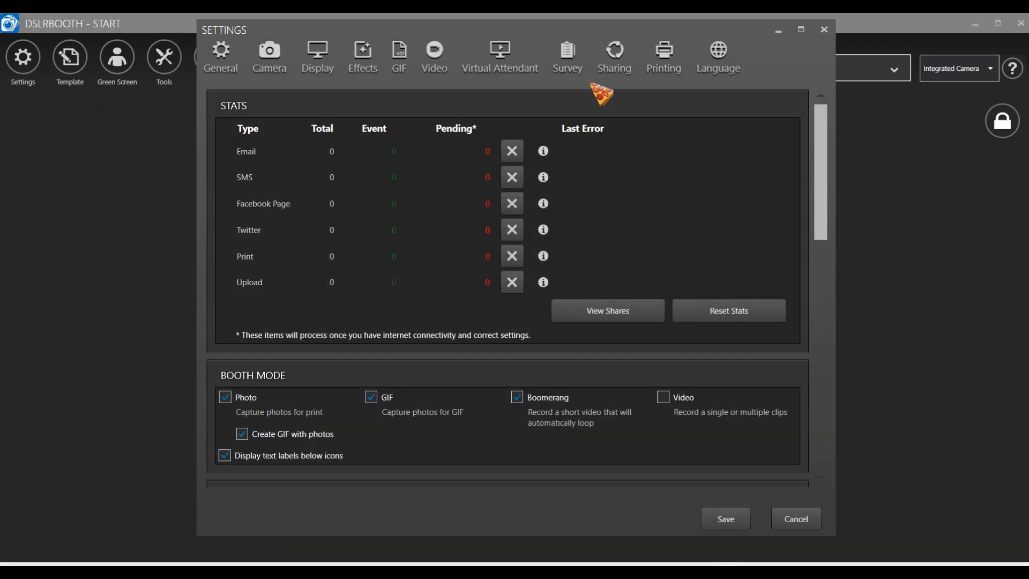
- Examine the Printing settings, including Show Print Button and Print Windows Count
click(670, 65)
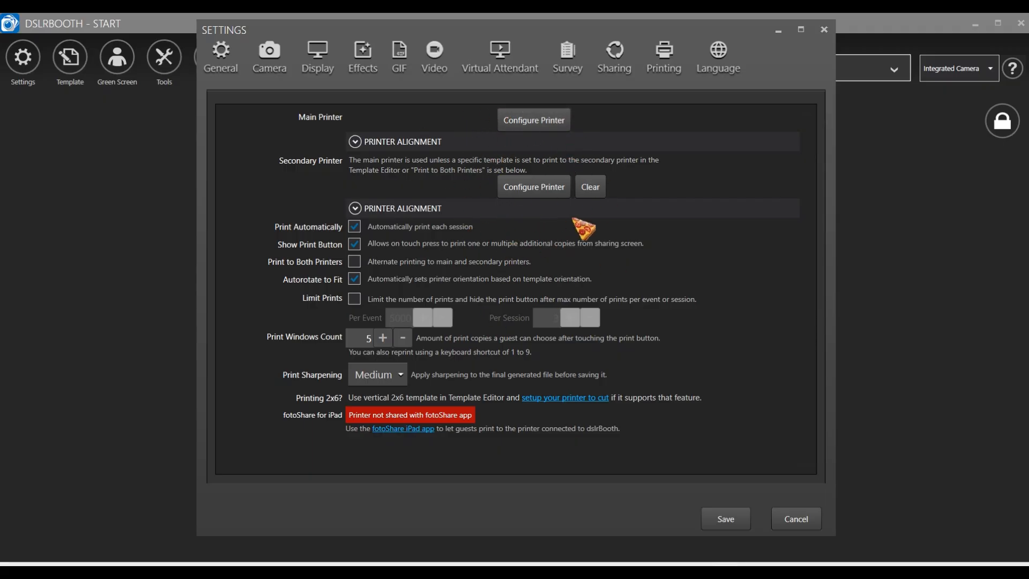
click(354, 244)
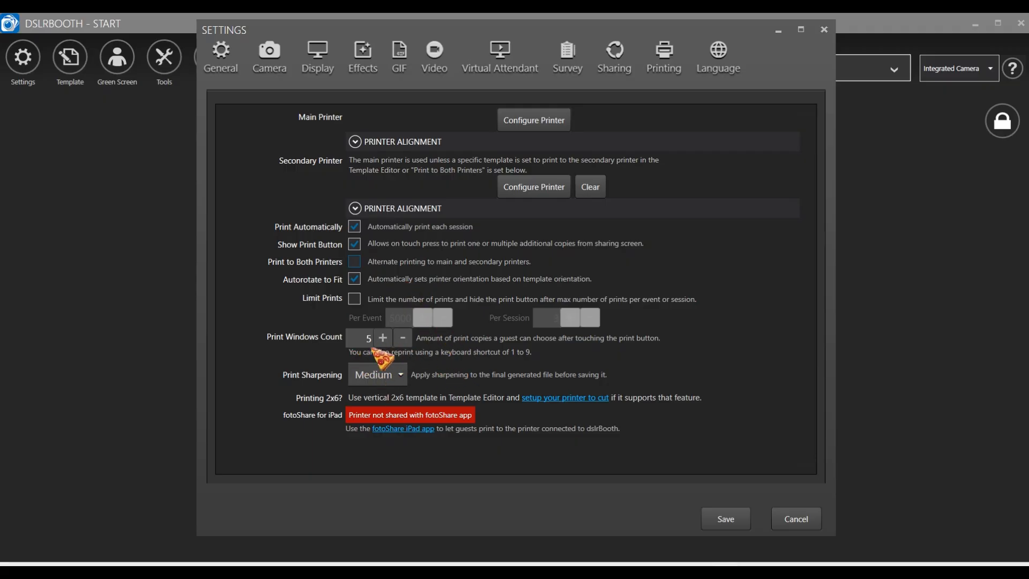
click(365, 338)
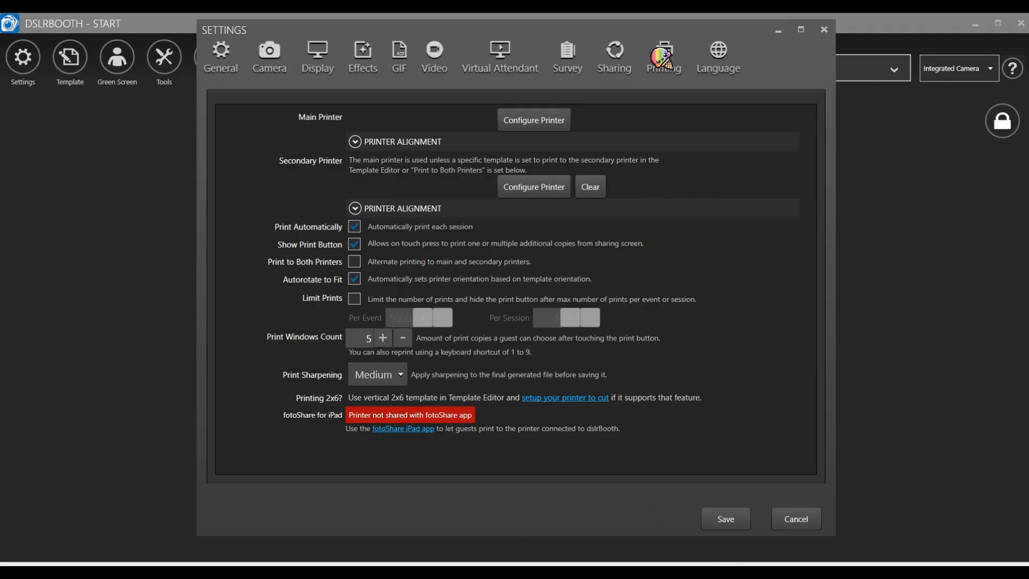
- Review the Language settings' Guest Screens texts and save the settings as they are
click(721, 53)
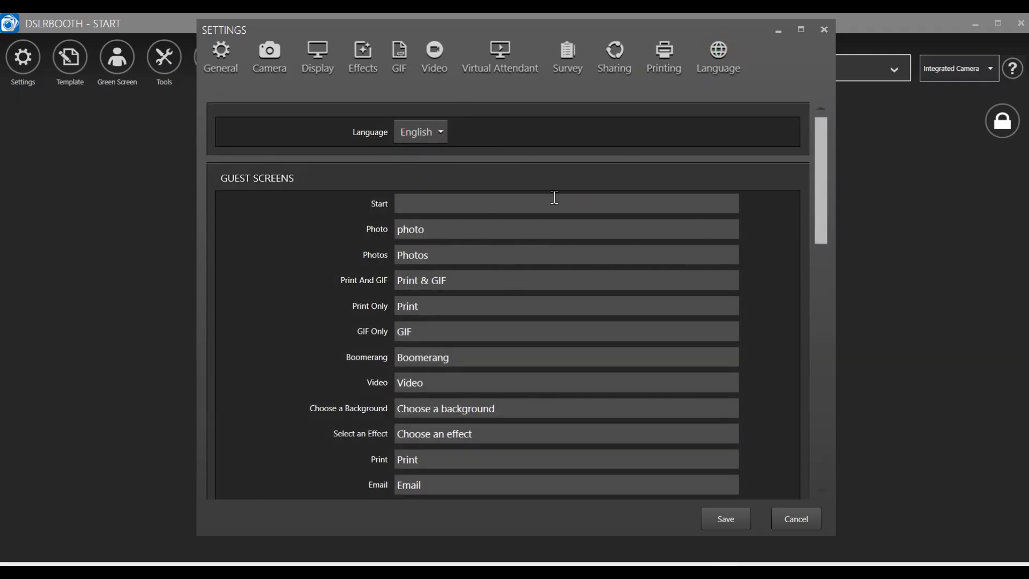
scroll(828, 207, down, 3)
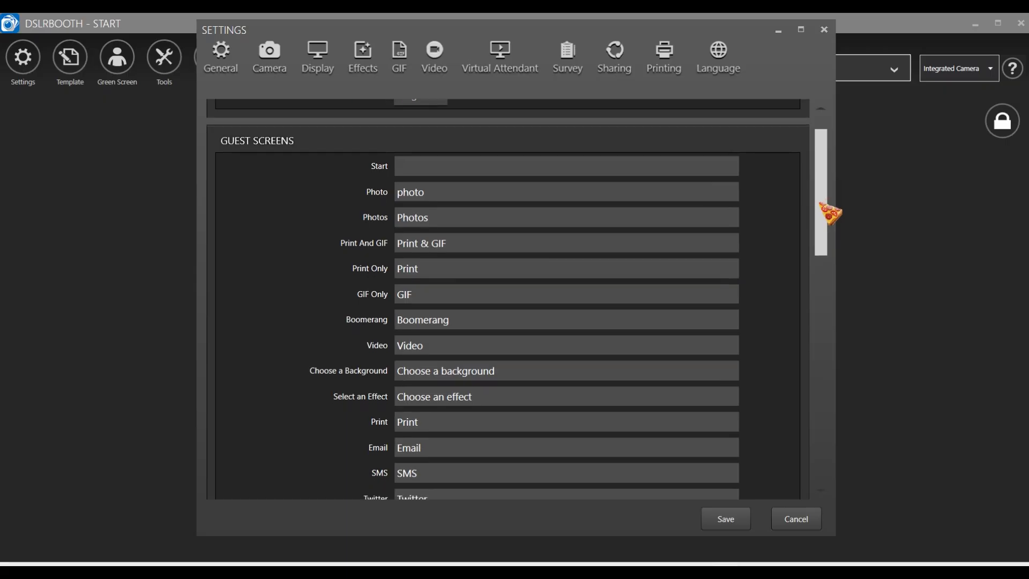
drag(827, 211, 808, 475)
scroll(581, 397, up, 20)
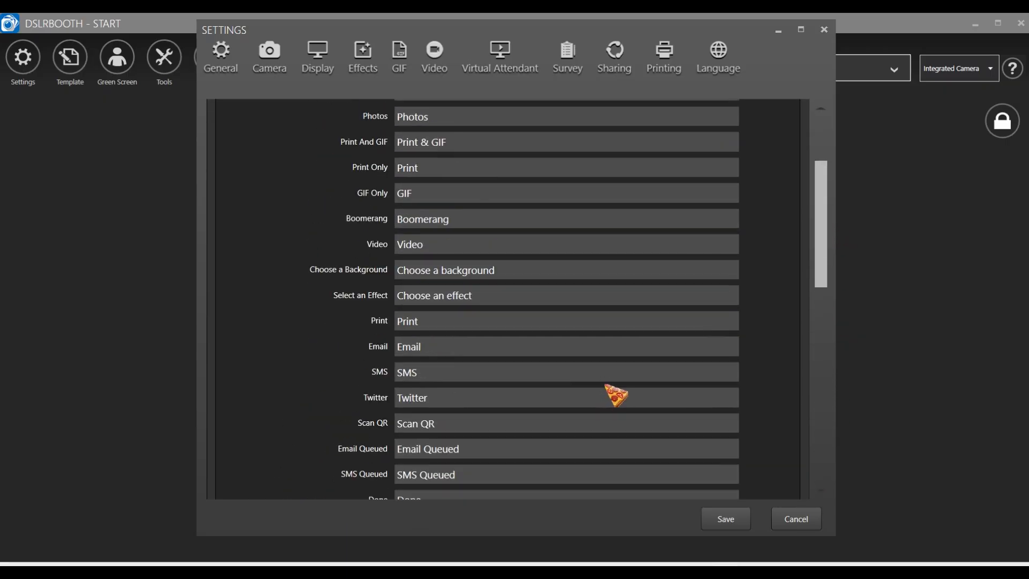
click(729, 521)
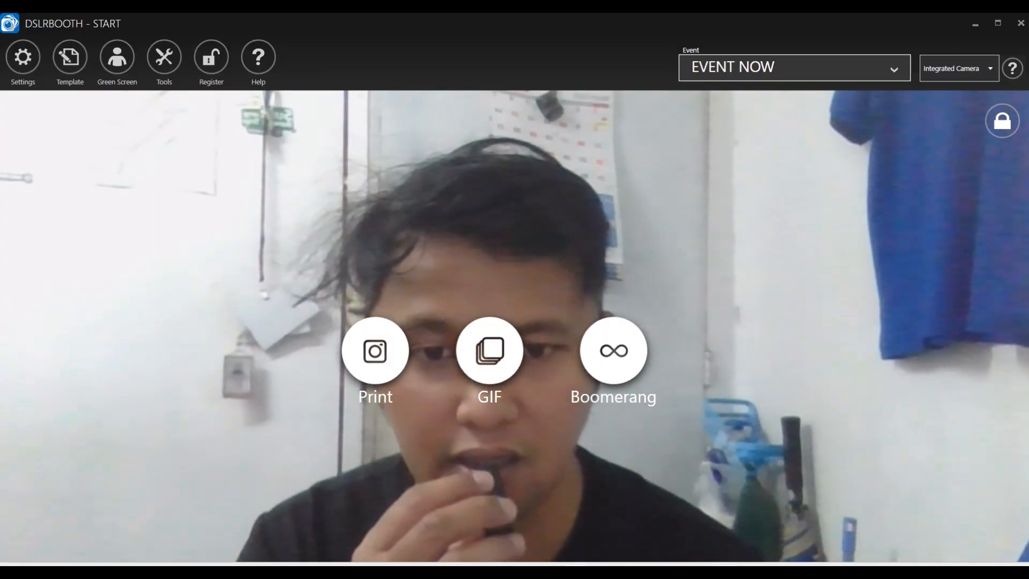
- Switch to the Notepad title note and highlight the lines "DSLRBOOTH INTERFACE TOUR" and "DSLRBOOTH V6"
mouse_move(644, 560)
click(539, 528)
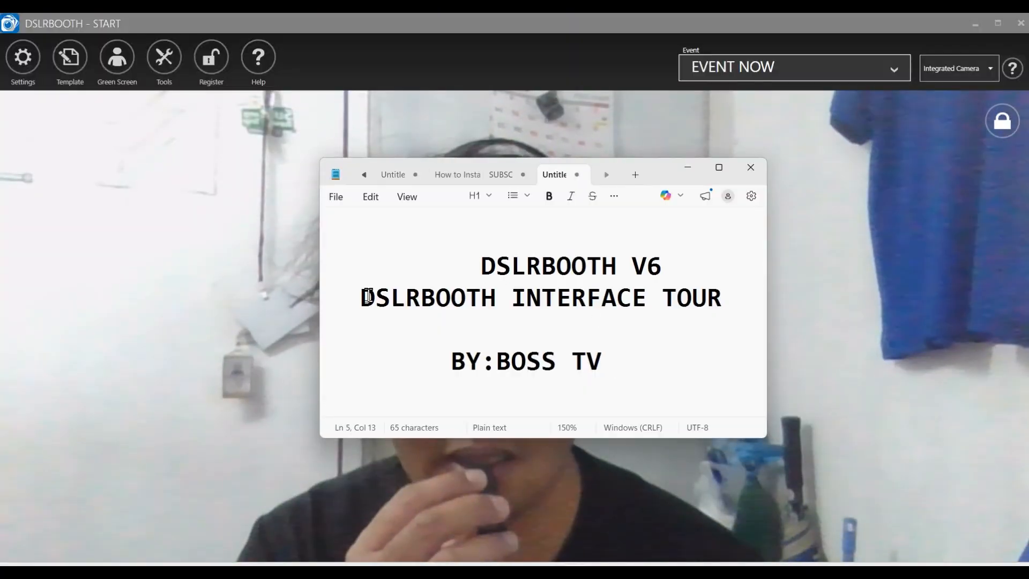
drag(363, 298, 721, 310)
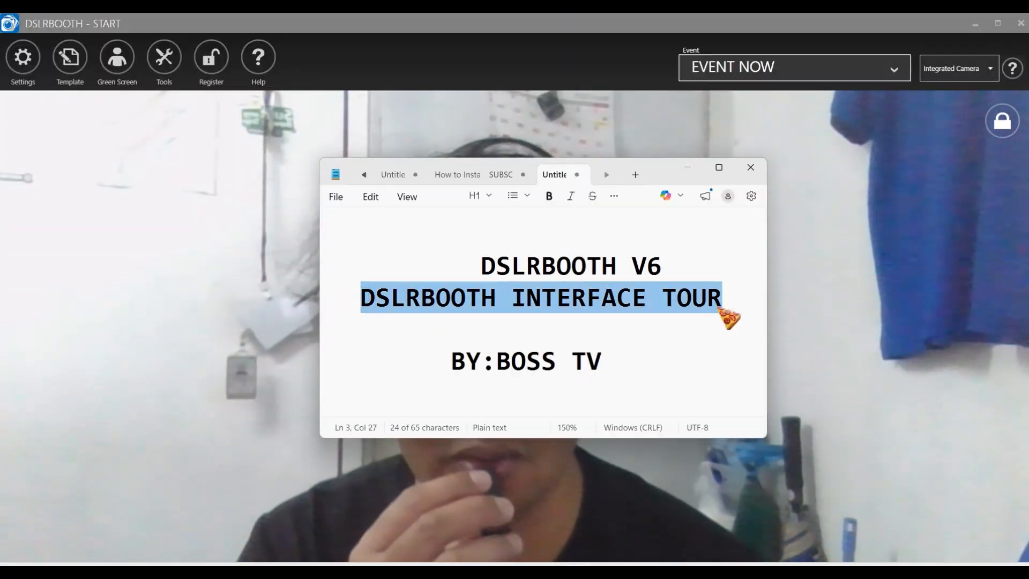
drag(360, 296, 733, 305)
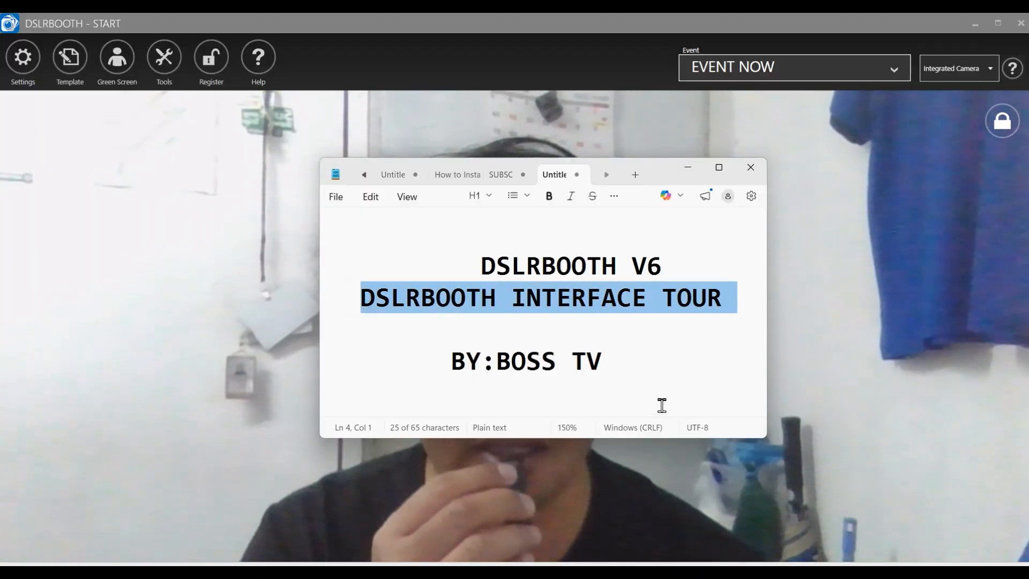
drag(479, 265, 674, 267)
click(475, 251)
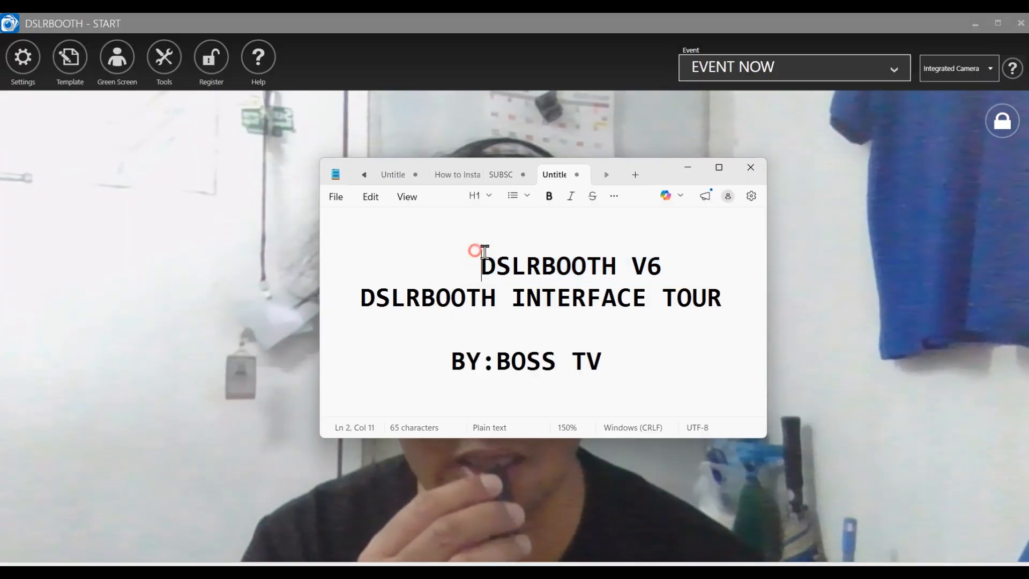
drag(486, 263, 662, 271)
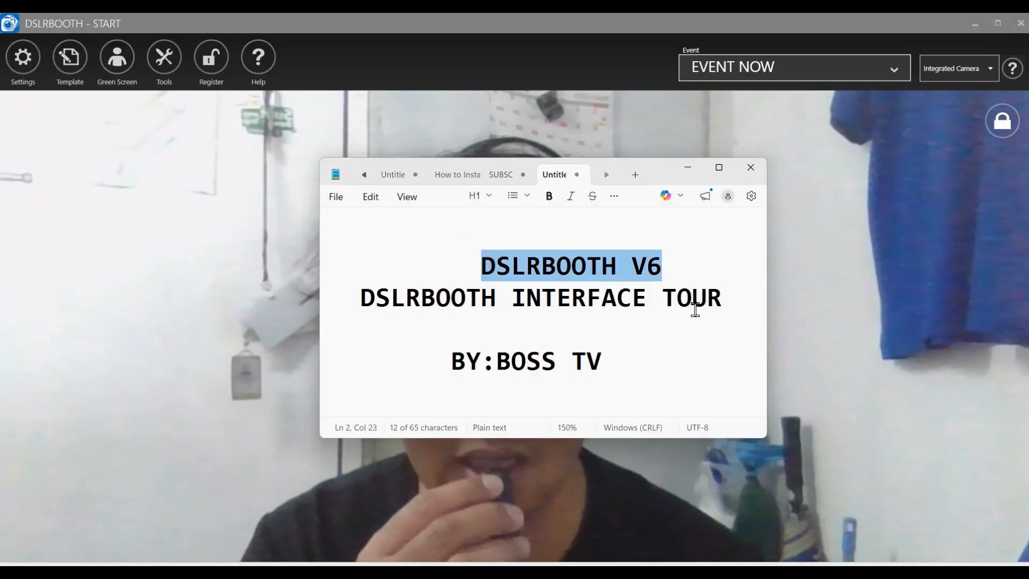